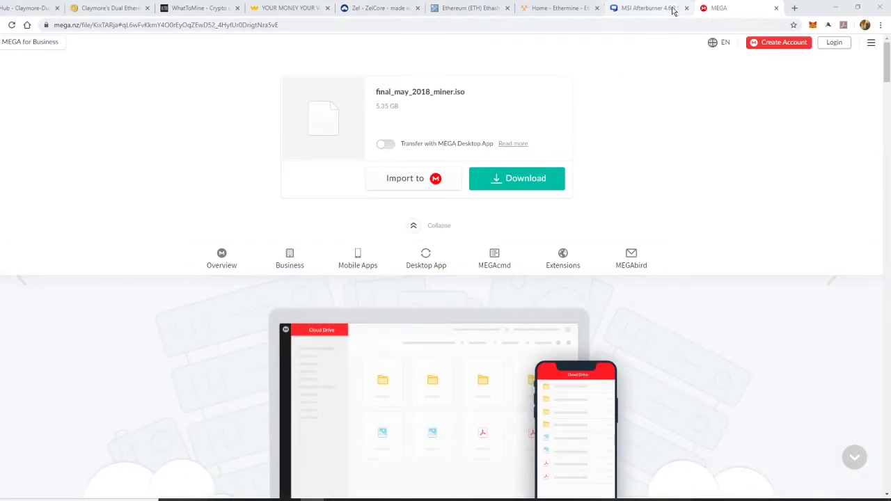
Step: Review the MSI Afterburner 4.6.2 page on Guru3D down to its list of download locations
left_click(643, 9)
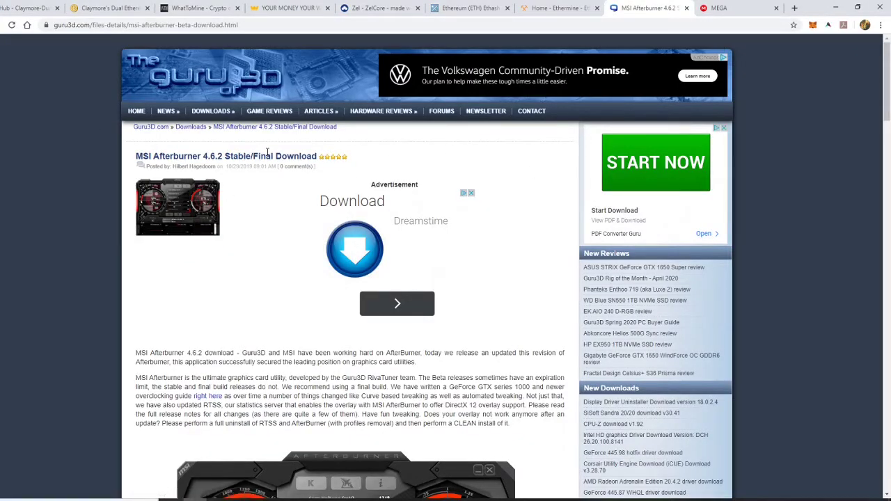
scroll(243, 184, "down", 4)
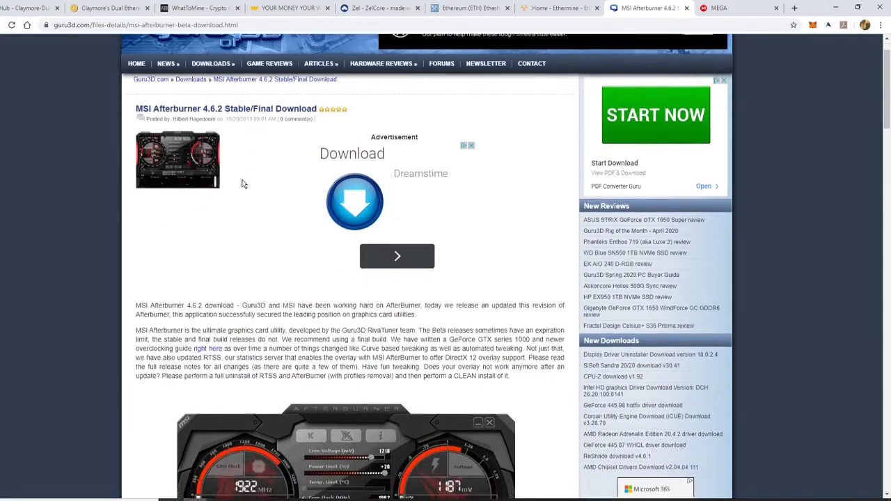
scroll(238, 219, "down", 10)
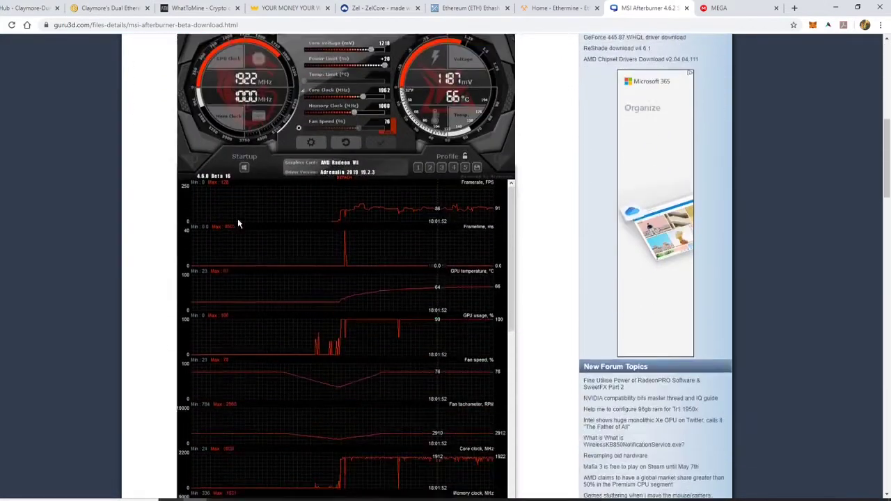
scroll(240, 219, "down", 12)
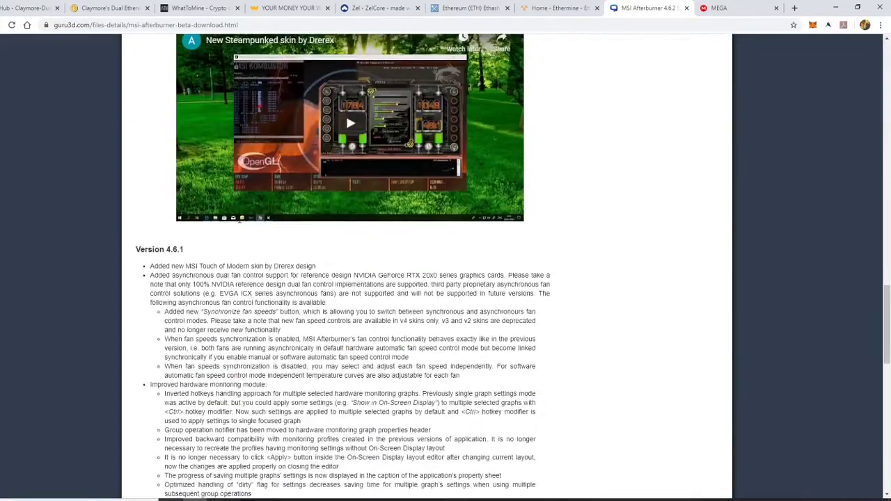
scroll(241, 219, "down", 3)
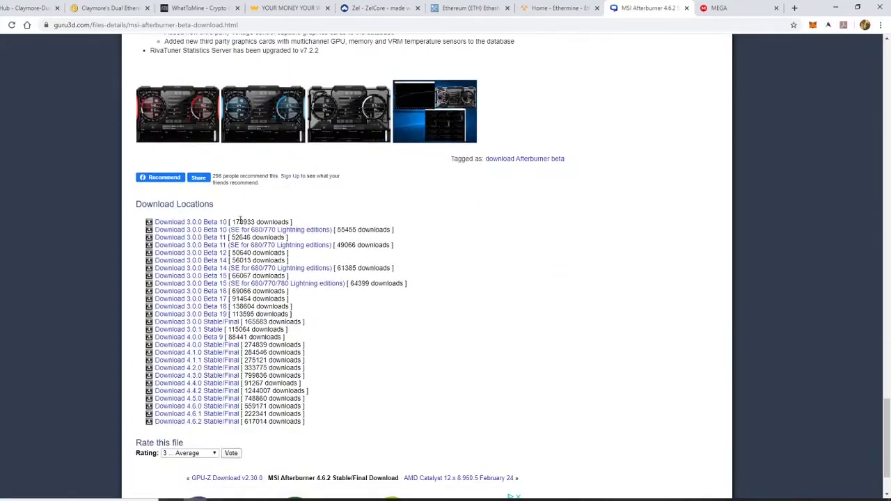
scroll(260, 355, "down", 1)
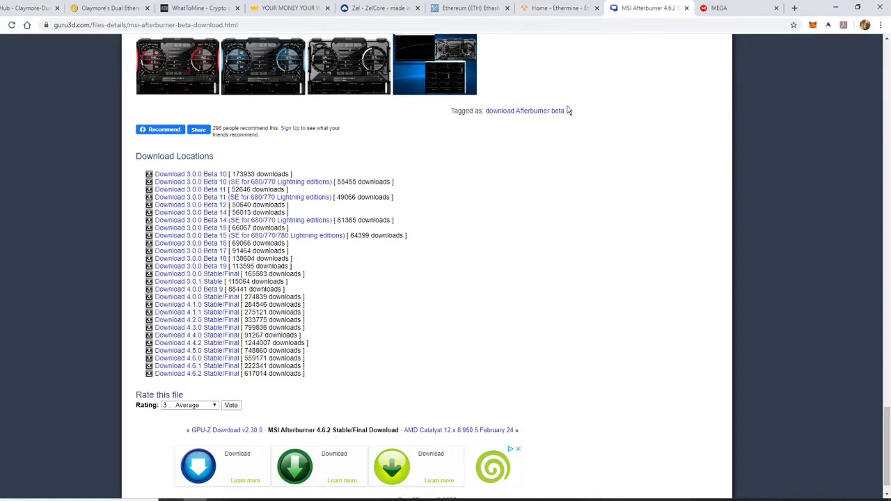
Step: View the Ethermine pool home page and the MiningPoolStats list of Ethereum pools
left_click(557, 9)
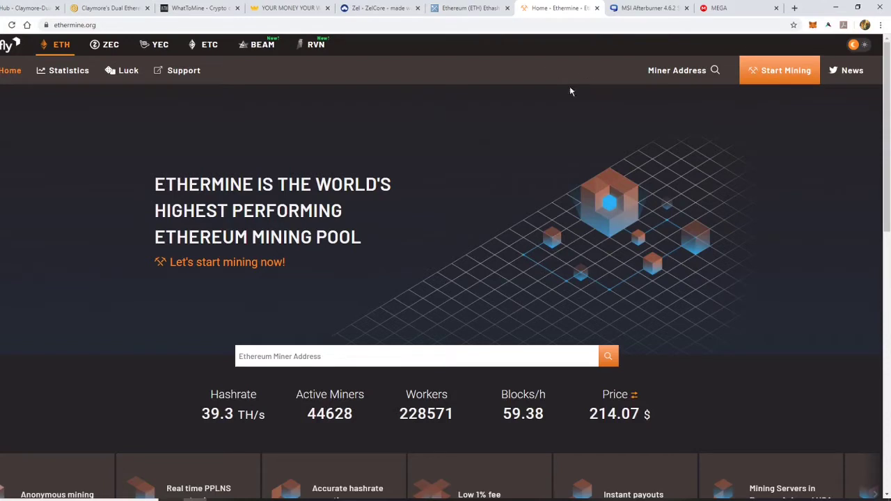
left_click(466, 8)
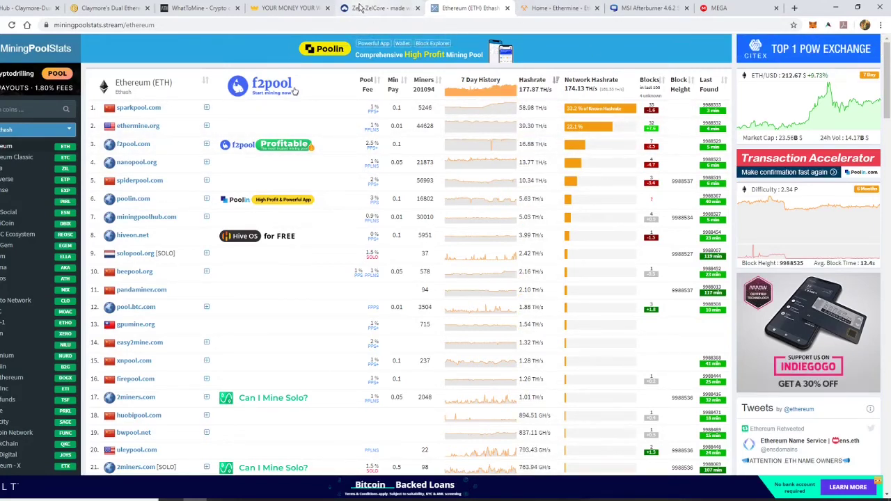
Step: Examine the ZelCore and Monarch wallet websites as options for holding the mined coins
left_click(381, 10)
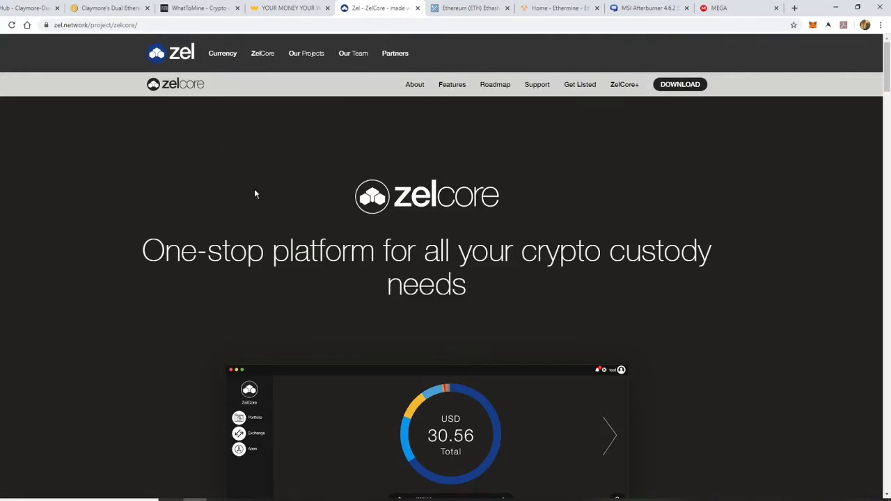
scroll(363, 216, "down", 1)
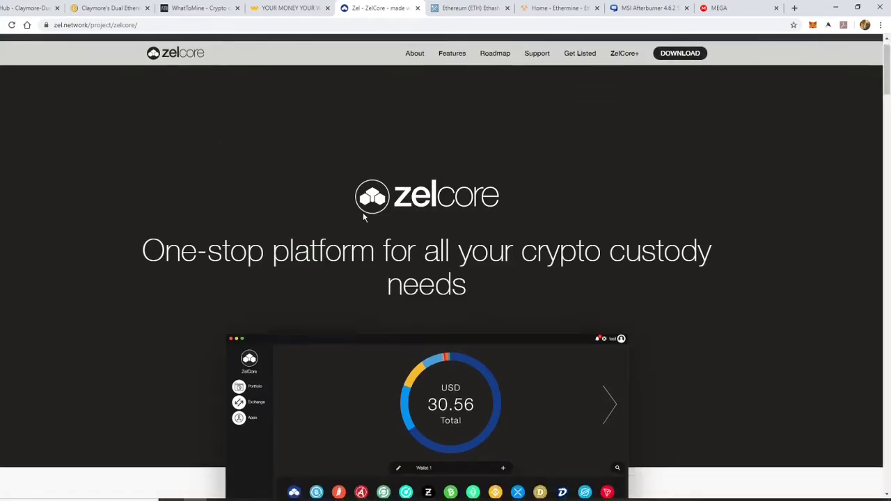
scroll(363, 213, "down", 2)
scroll(365, 215, "up", 3)
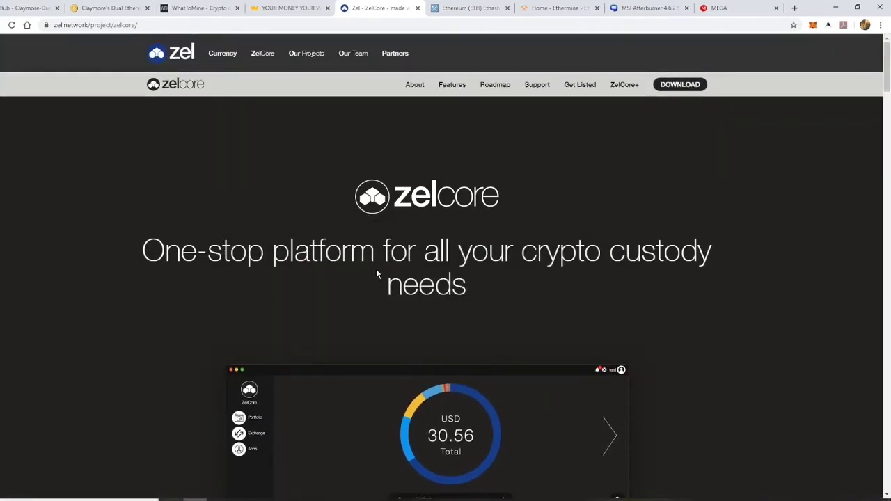
scroll(458, 331, "down", 2)
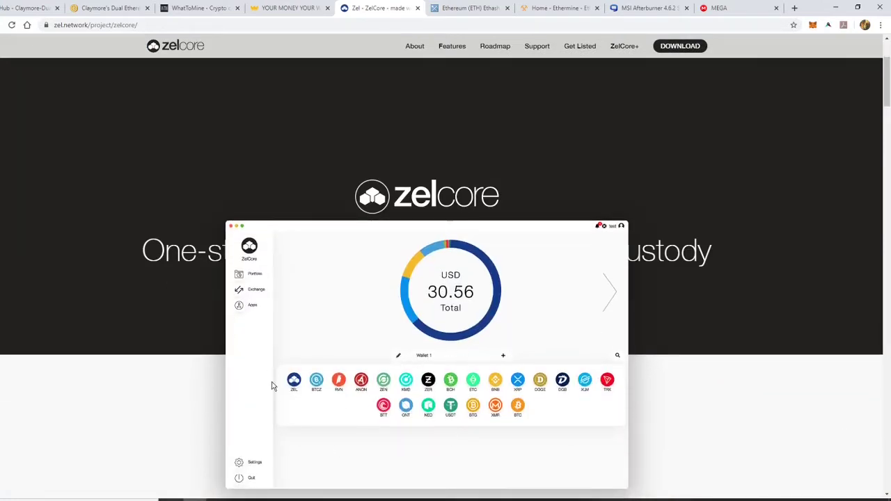
scroll(282, 354, "up", 2)
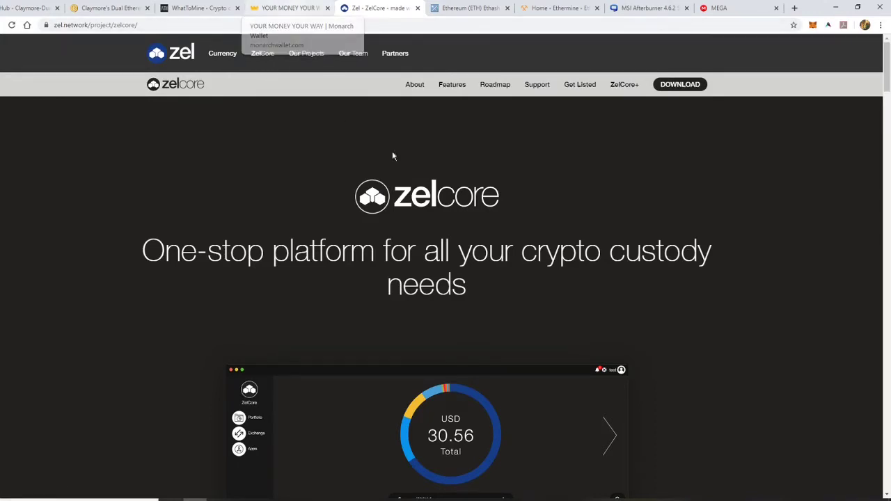
left_click(292, 8)
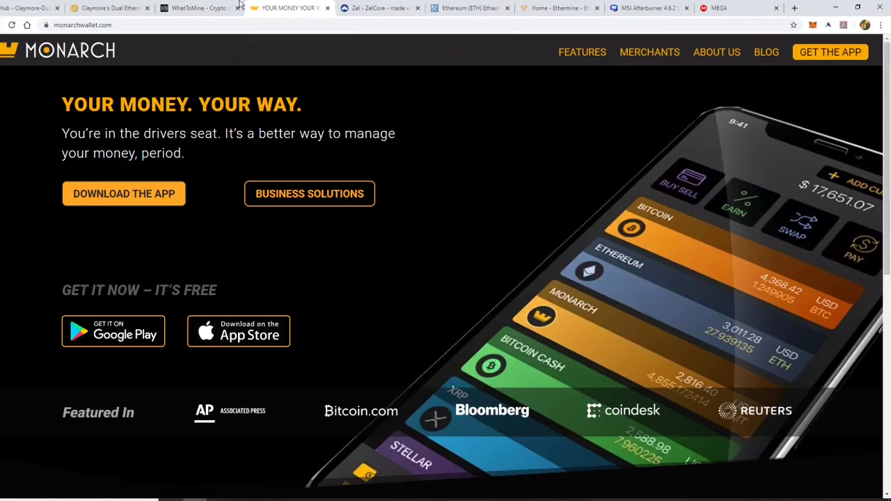
left_click(374, 9)
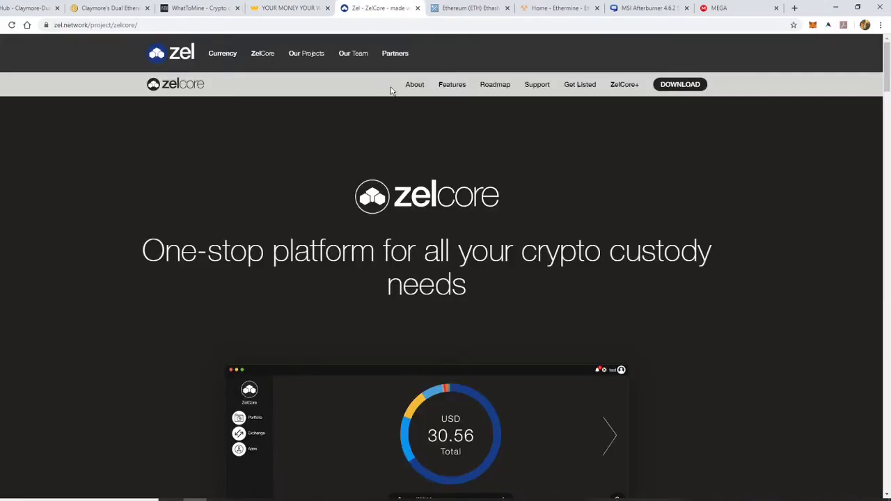
left_click(274, 9)
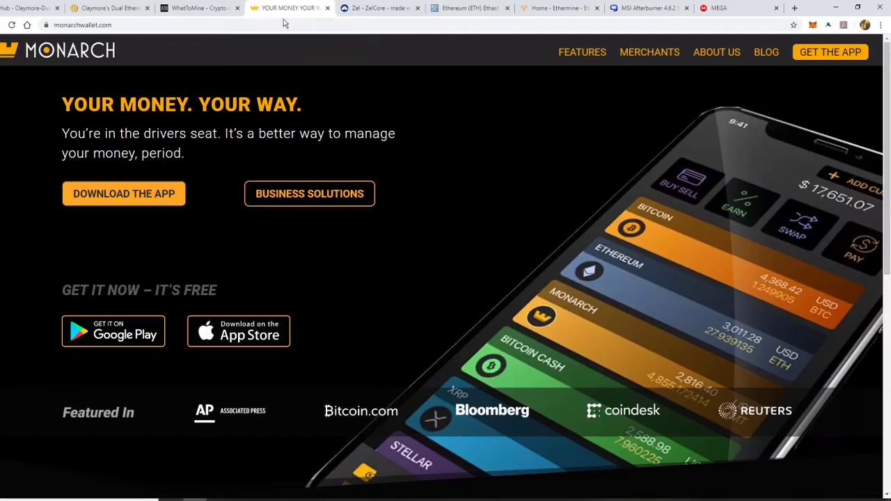
Step: Recalculate mining profitability on WhatToMine for two 1070 cards and review the ranked coin table
left_click(190, 9)
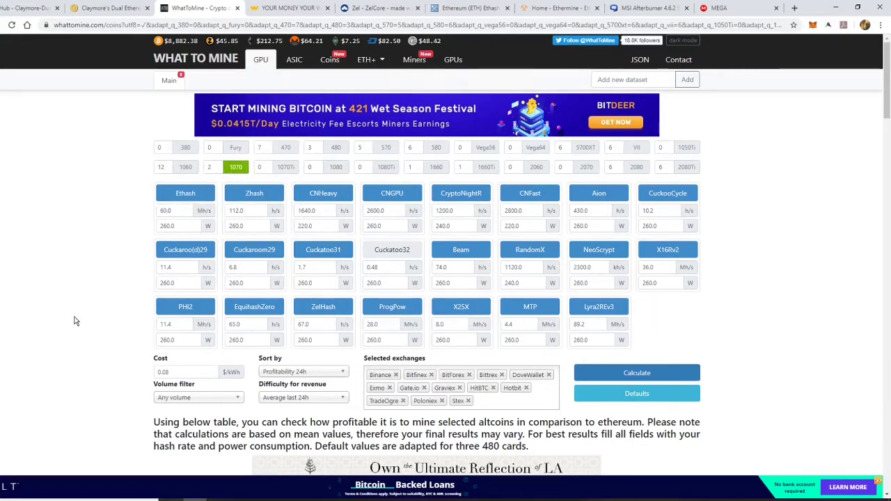
scroll(76, 318, "down", 1)
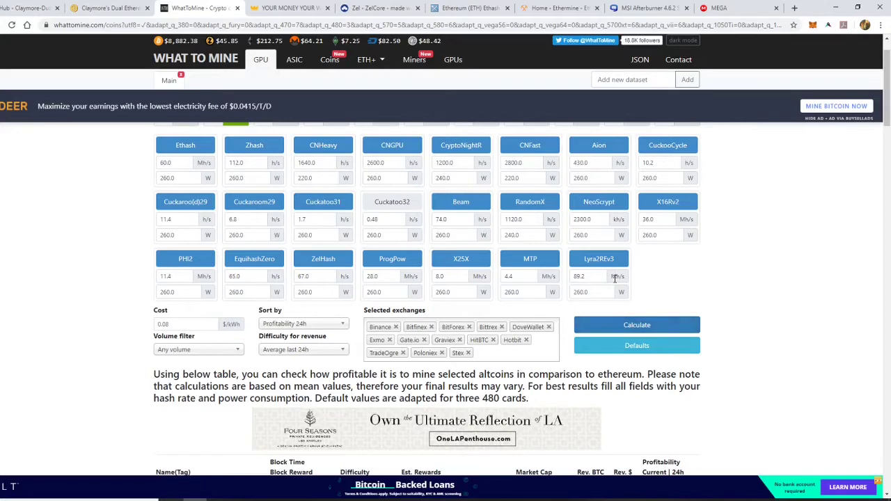
left_click(637, 326)
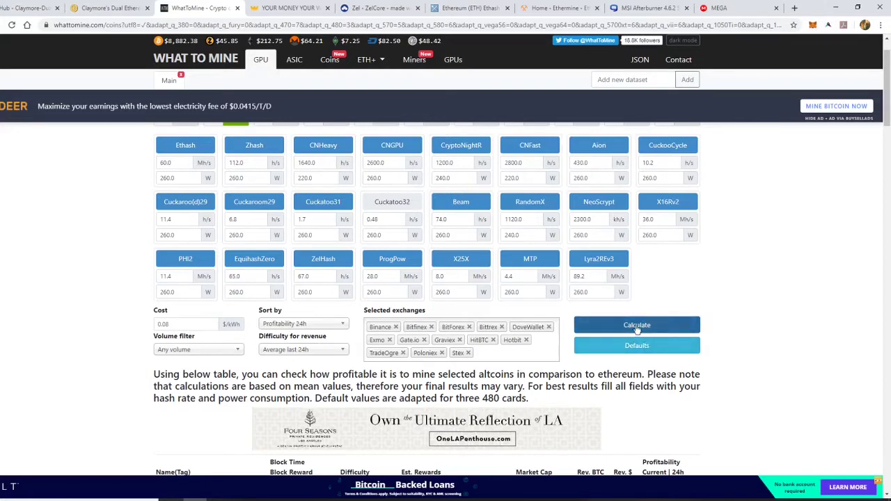
left_click(637, 326)
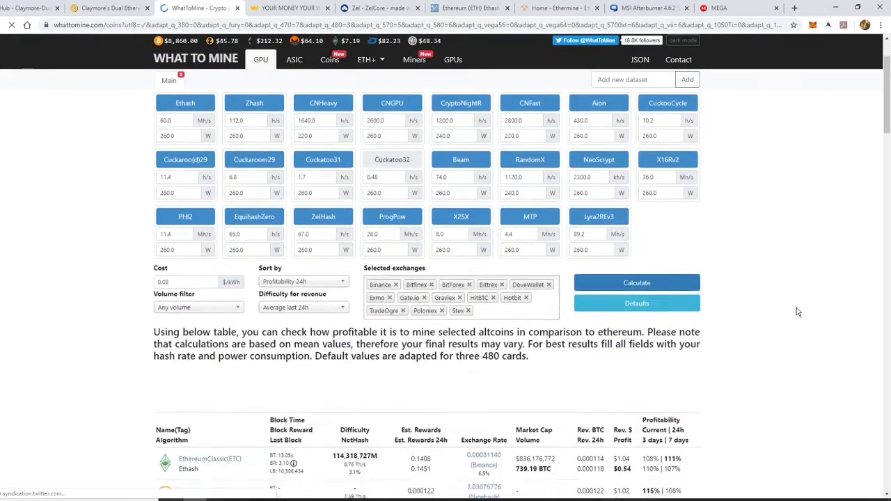
scroll(793, 307, "down", 4)
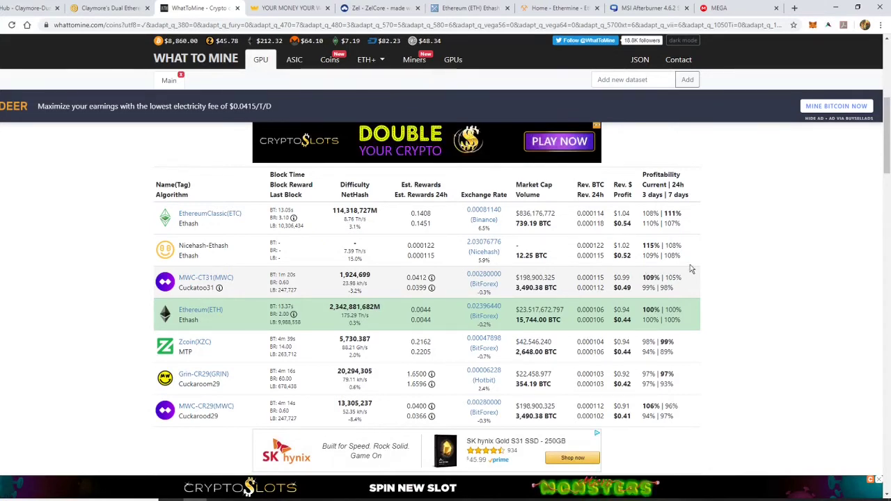
Step: Replace the 1070 preset with six 5700XT cards and set Ethash to 328 Mh/s and 660 W
scroll(485, 265, "up", 4)
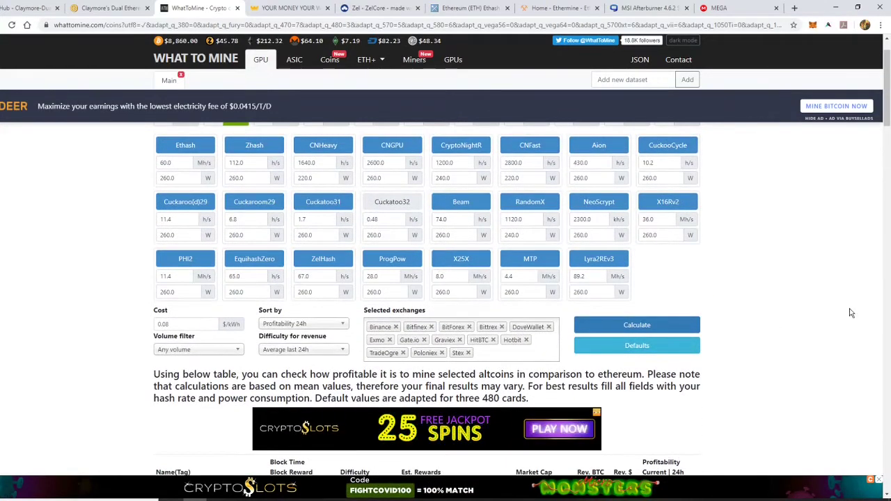
scroll(485, 265, "up", 2)
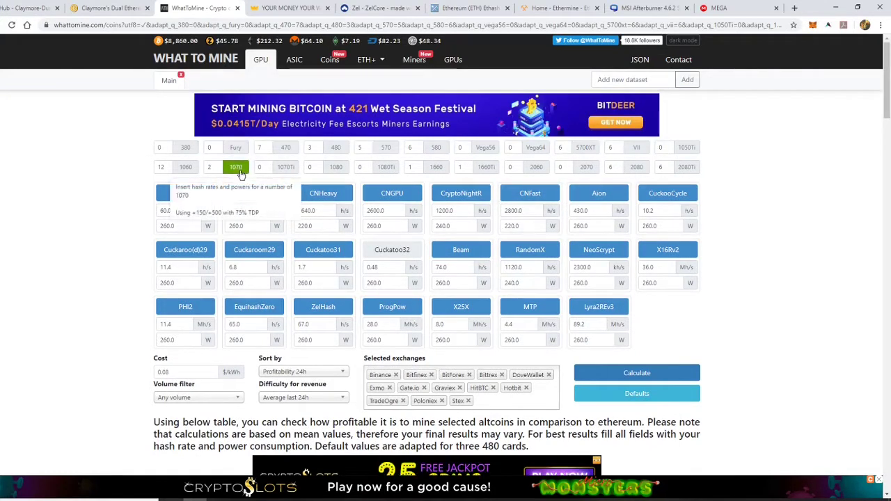
left_click(237, 168)
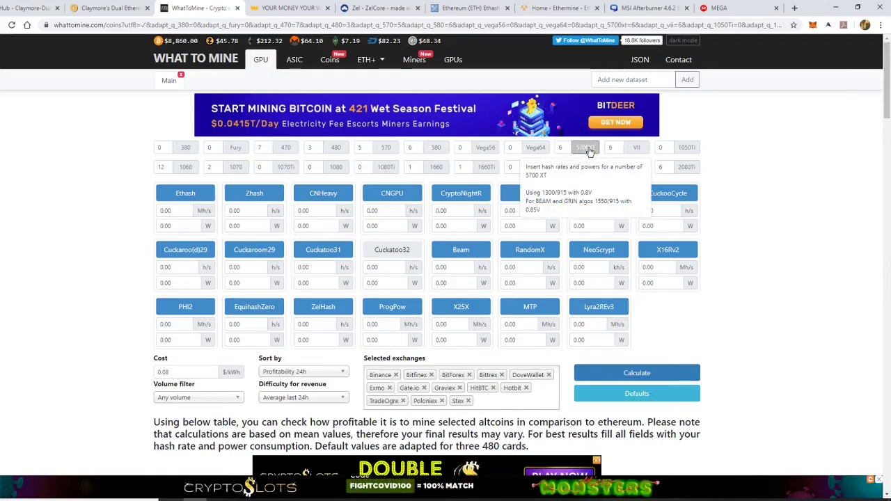
left_click(587, 148)
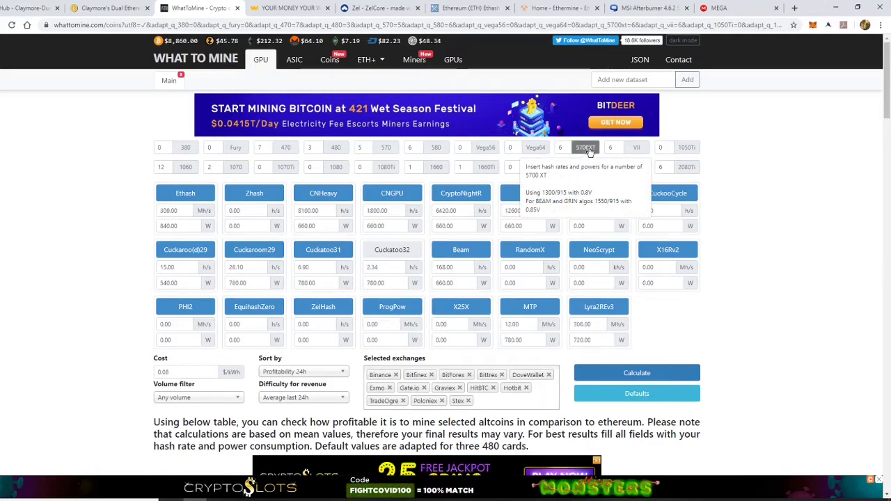
double_click(182, 213)
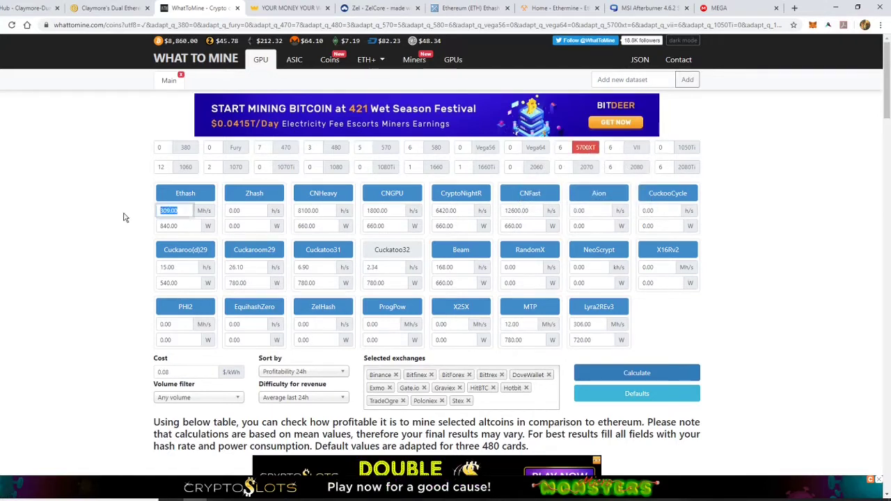
type("32")
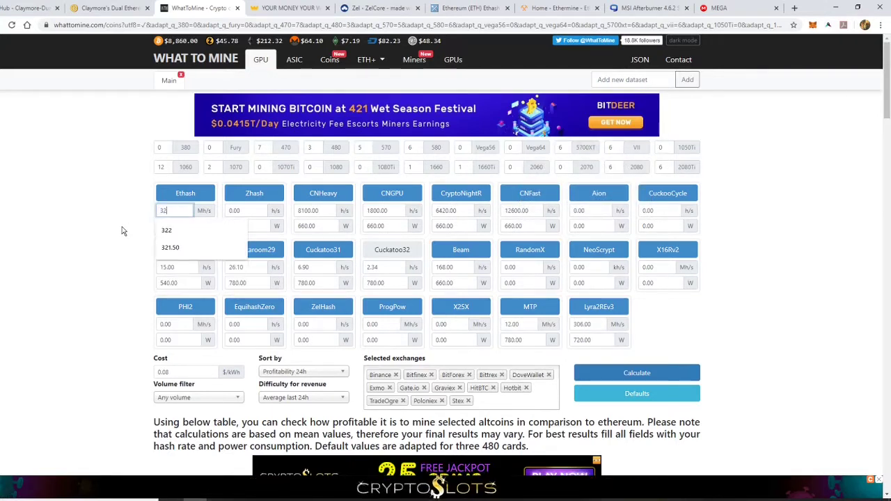
type("8")
key("Tab")
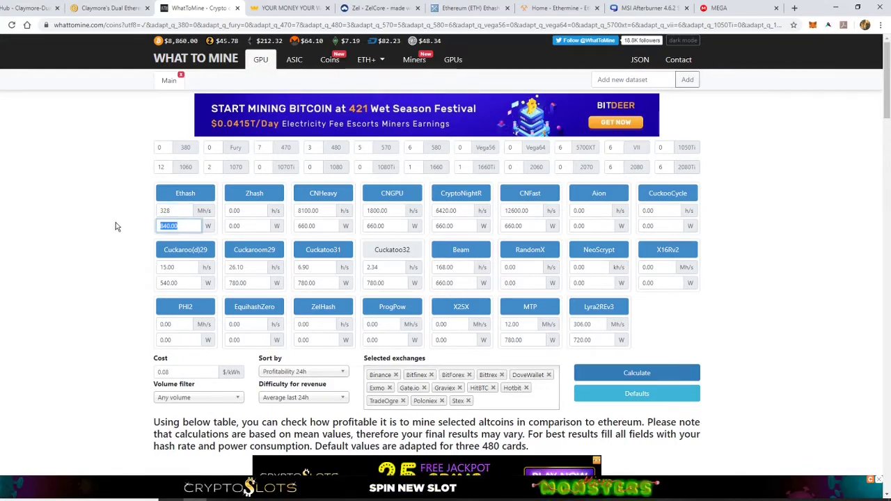
type("660")
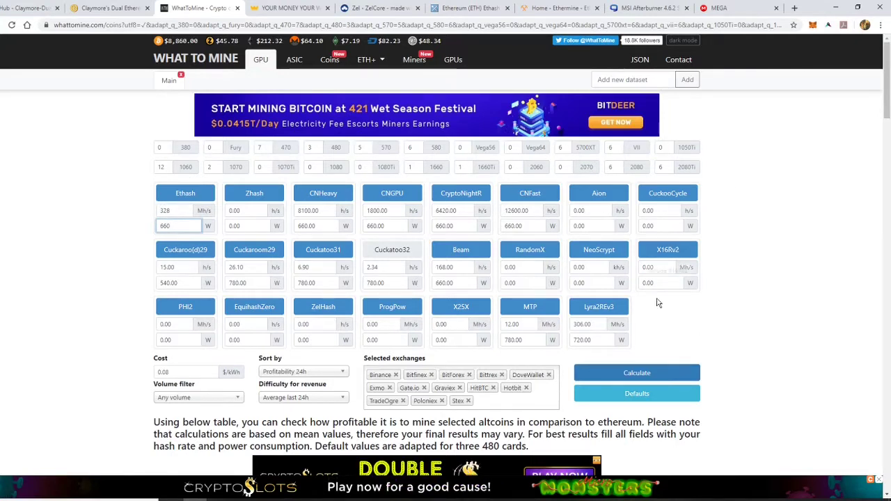
Step: Calculate profitability for the 5700XT setup and compare the rewards and profit of the listed coins
left_click(645, 372)
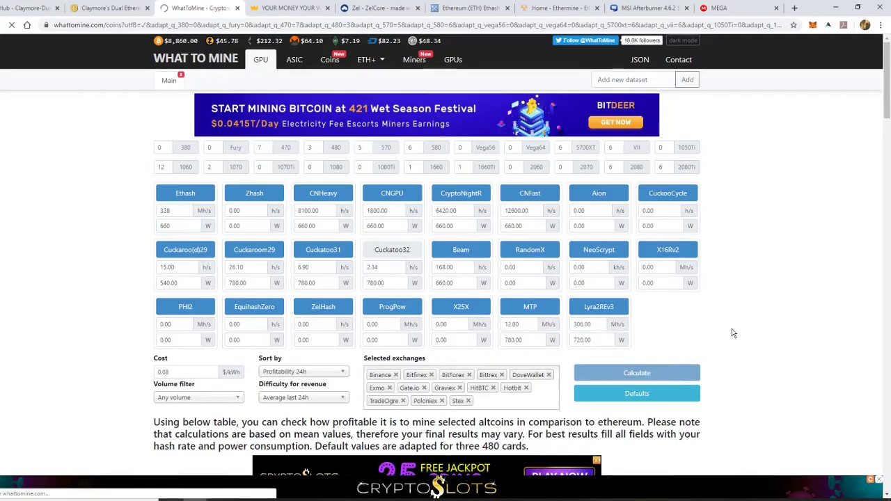
scroll(743, 304, "down", 4)
scroll(741, 303, "down", 1)
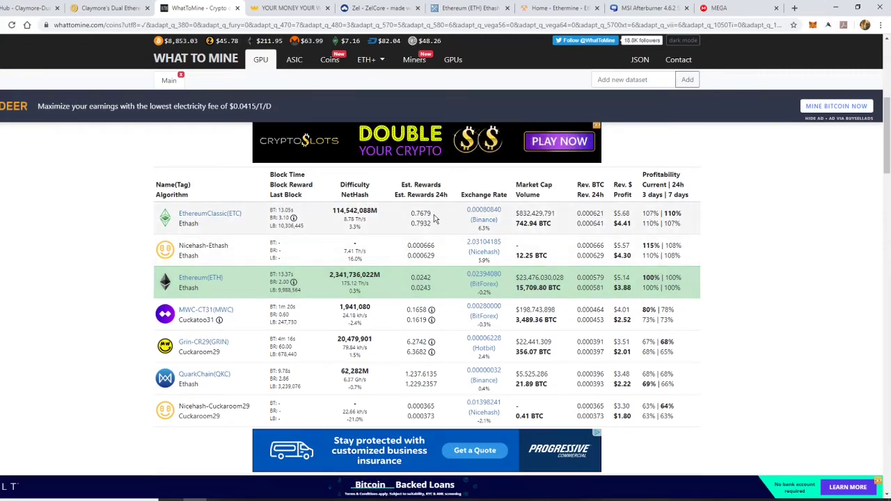
scroll(767, 251, "up", 1)
scroll(767, 251, "up", 3)
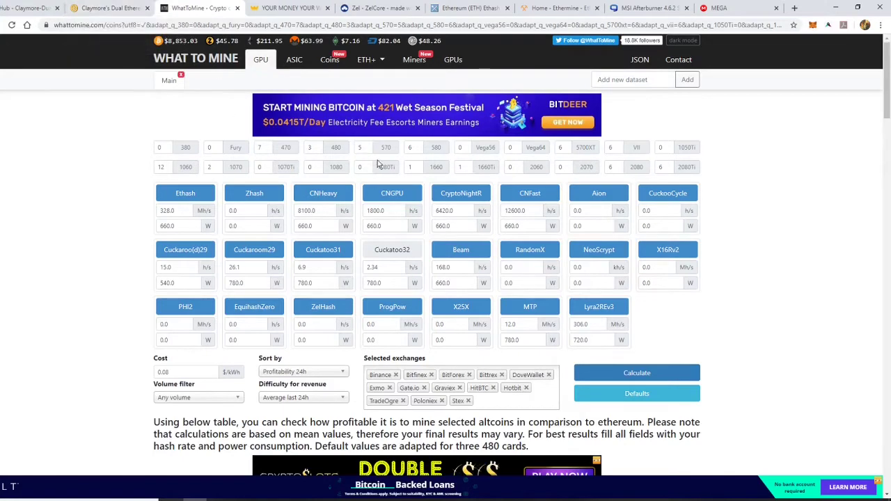
scroll(702, 233, "down", 3)
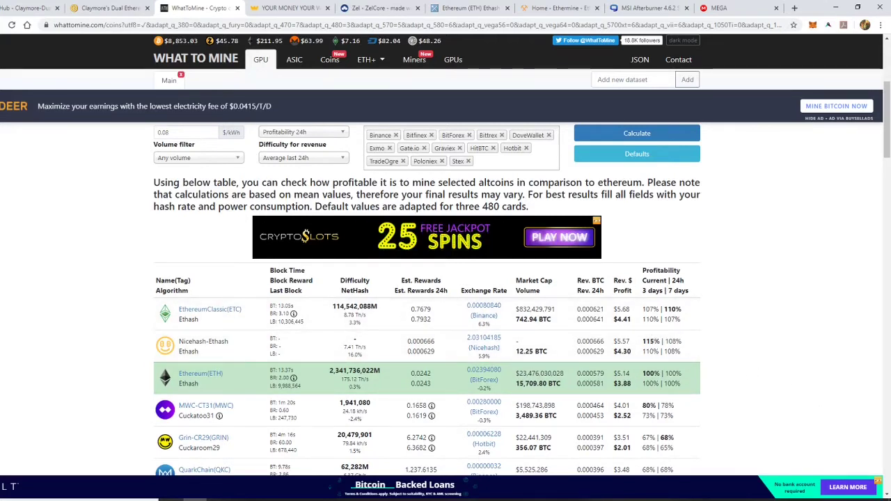
Step: Open the Bitcointalk thread for Claymore's Dual Ethereum Miner v15.0 and locate its MEGA download link
left_click(105, 9)
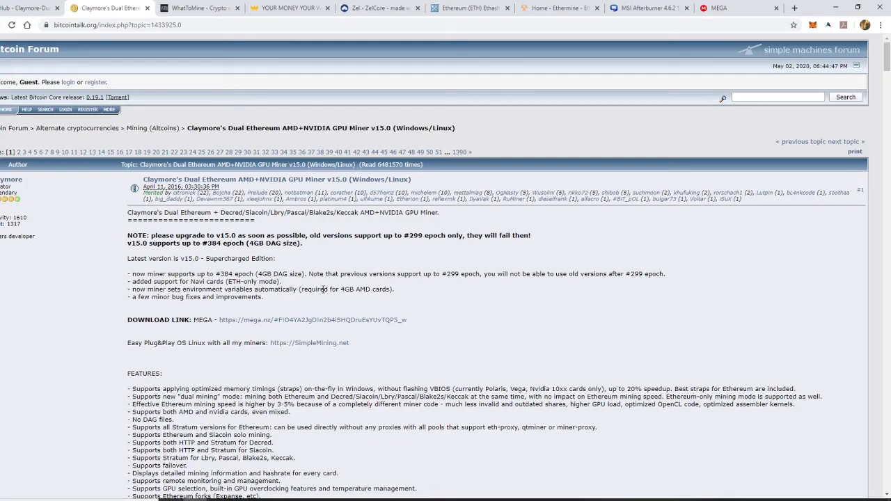
scroll(327, 289, "down", 3)
scroll(327, 289, "up", 3)
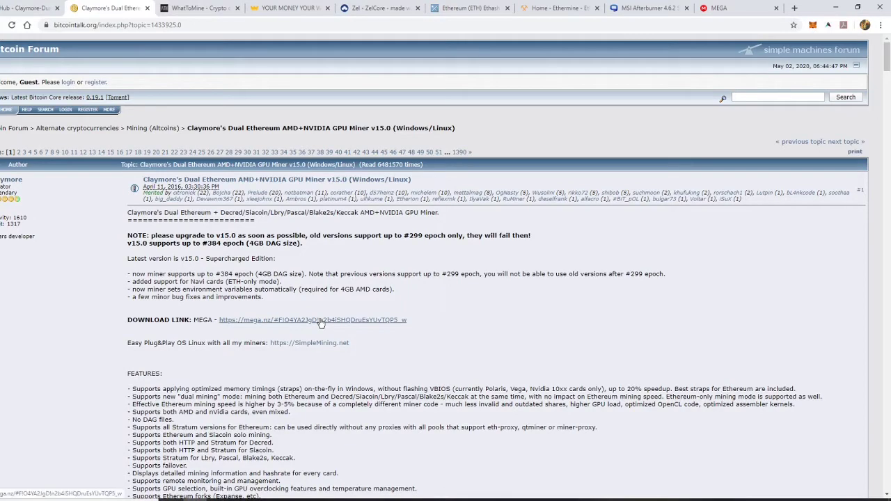
Step: Download Claymore's Dual Ethereum Miner v15.0 for Windows from the Download section of the Claymore-Dual-Miner GitHub README
left_click(30, 9)
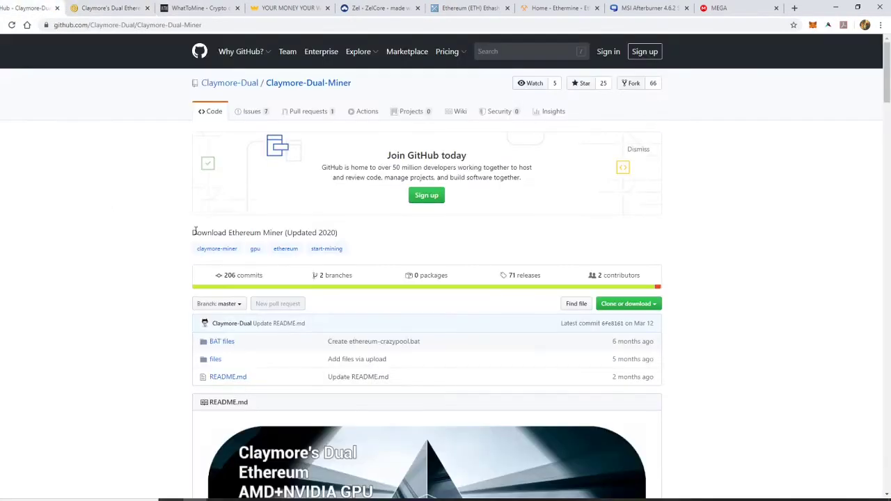
scroll(188, 295, "down", 10)
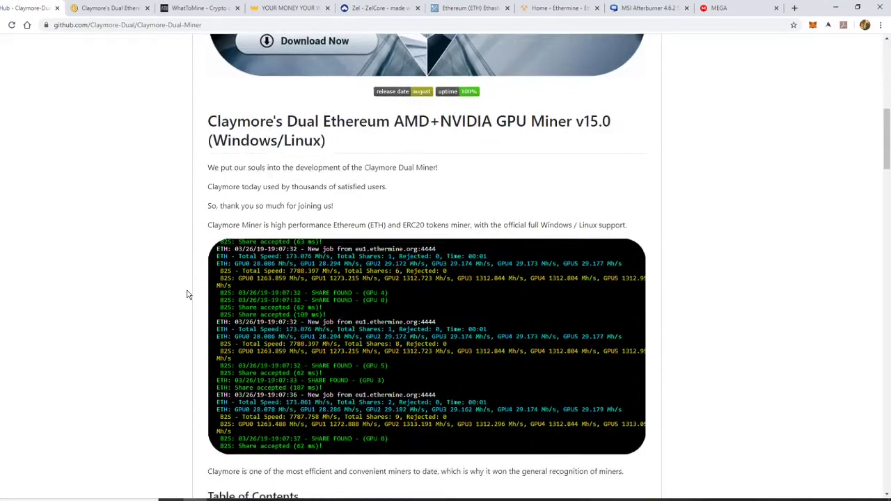
scroll(188, 295, "down", 8)
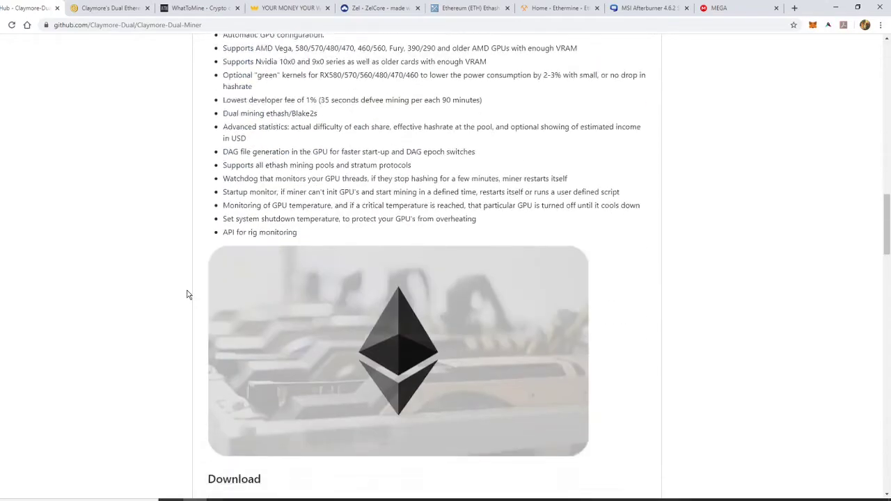
scroll(188, 294, "down", 4)
scroll(187, 294, "up", 3)
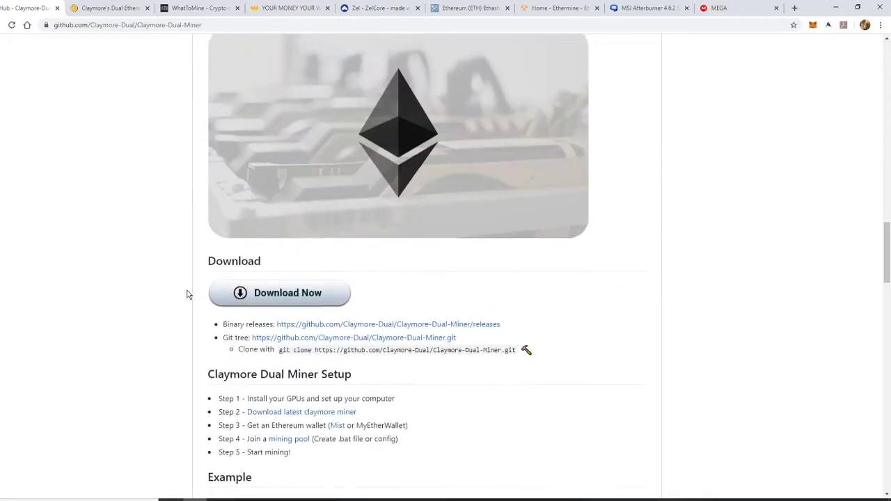
scroll(182, 308, "up", 15)
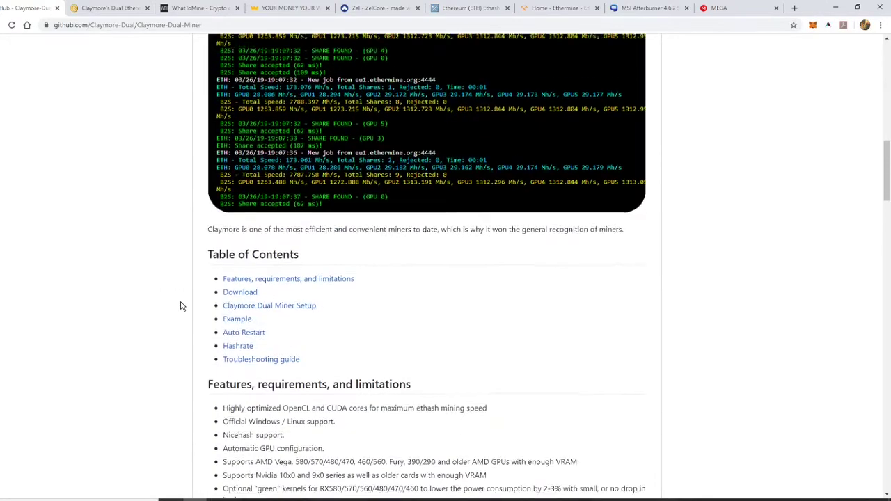
scroll(181, 305, "up", 6)
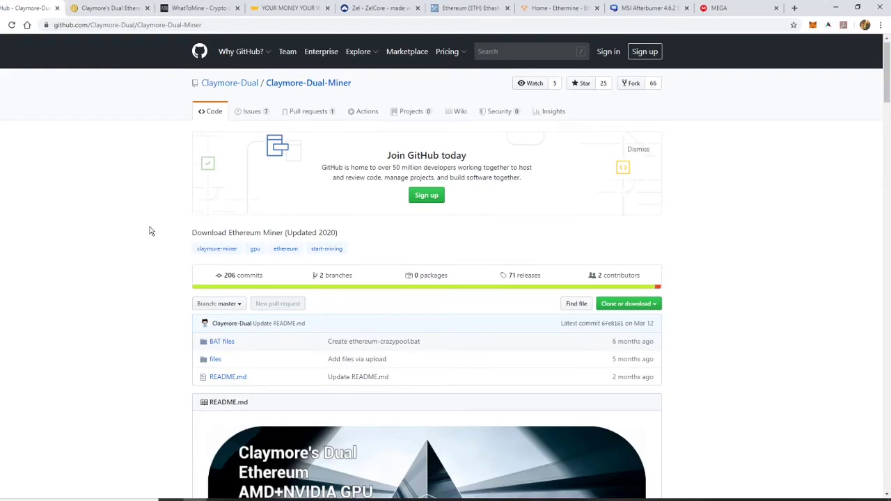
scroll(148, 227, "down", 20)
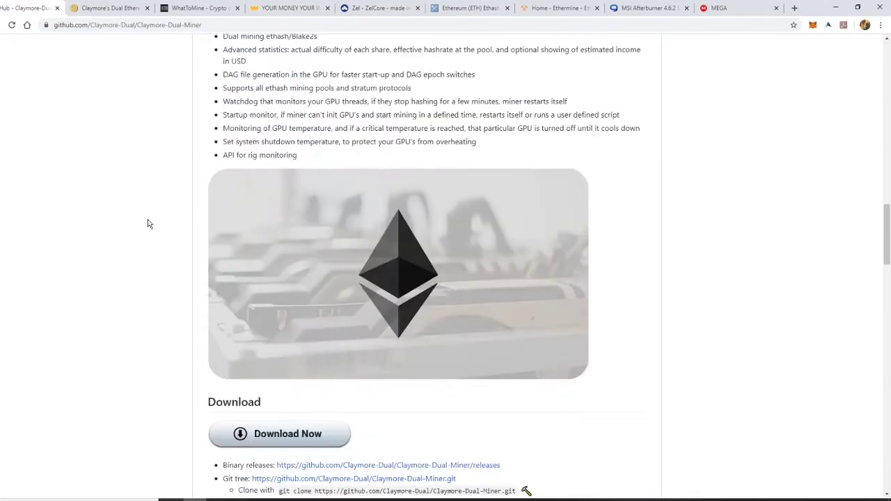
scroll(148, 223, "down", 3)
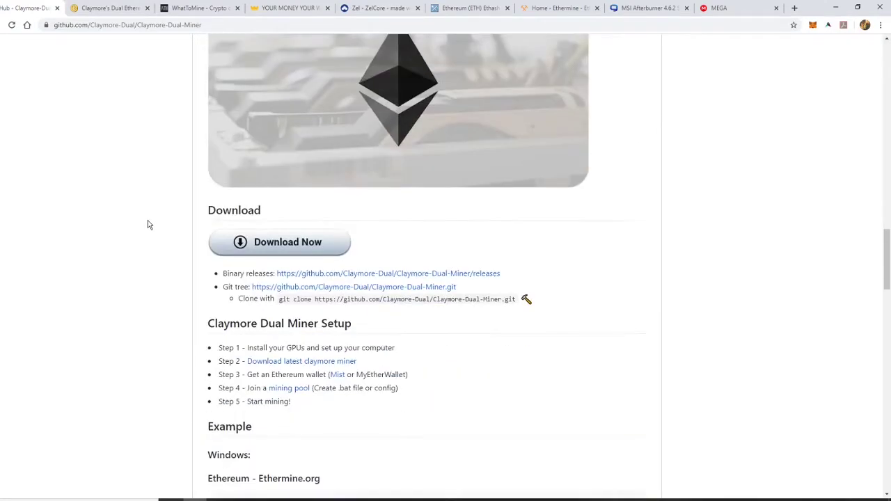
left_click(279, 249)
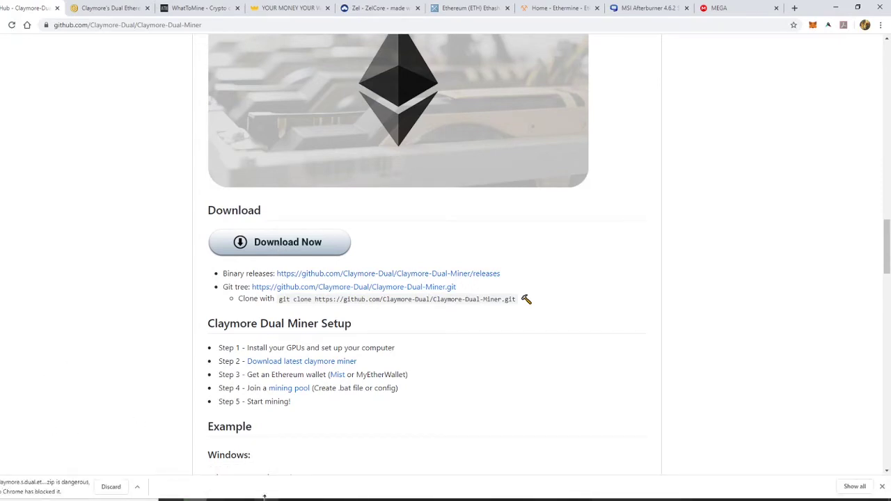
Step: Open the full download list and keep the blocked Claymore v15.0 zip despite the safety warning
left_click(854, 487)
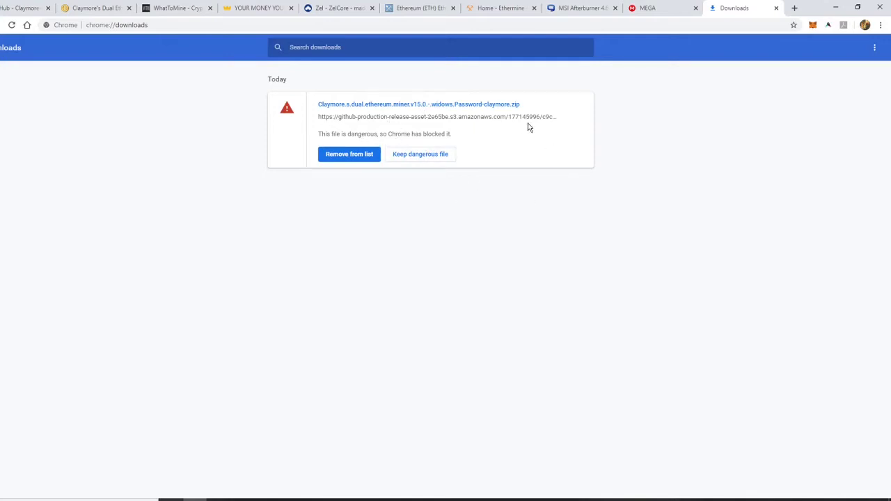
left_click(415, 161)
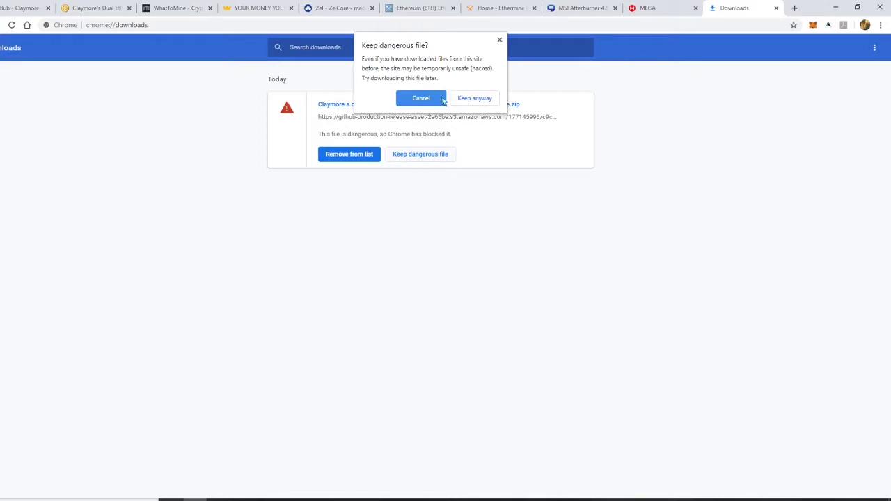
left_click(476, 98)
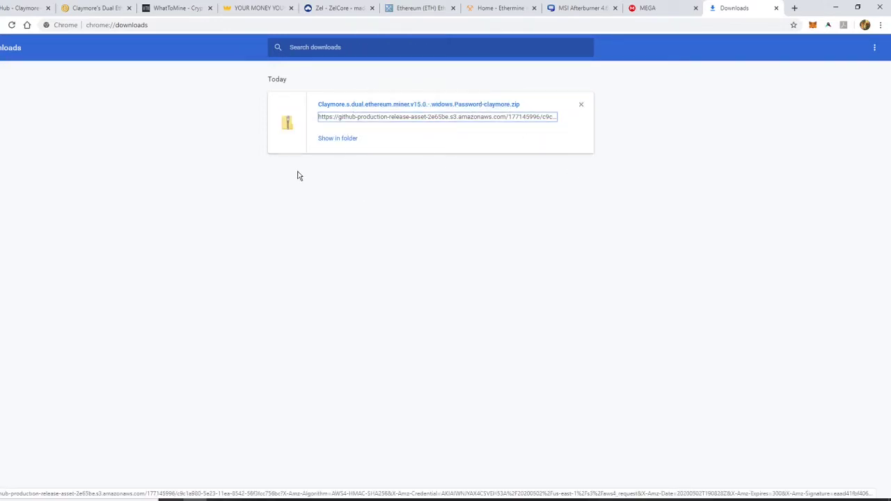
Step: Extract the Claymore v15.0 zip from its download folder to the Desktop, skip 10_Ethereum-uupool.bat, and close the Desktop folder window
left_click(339, 140)
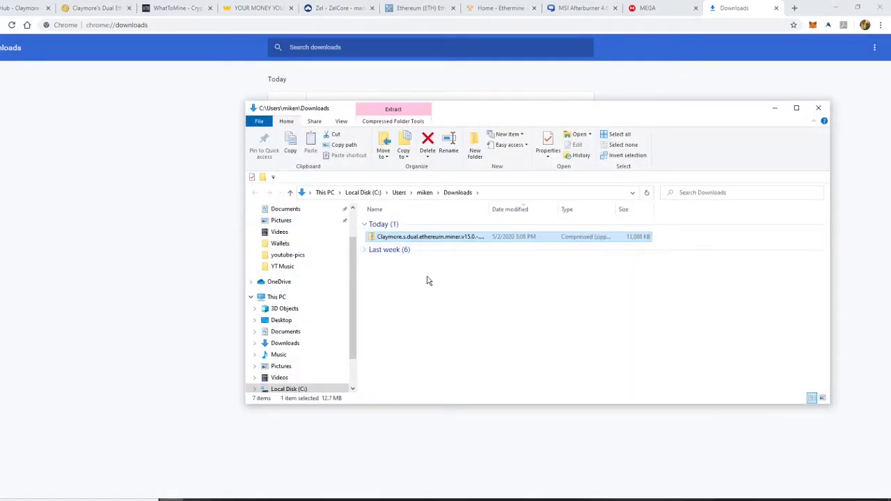
right_click(434, 240)
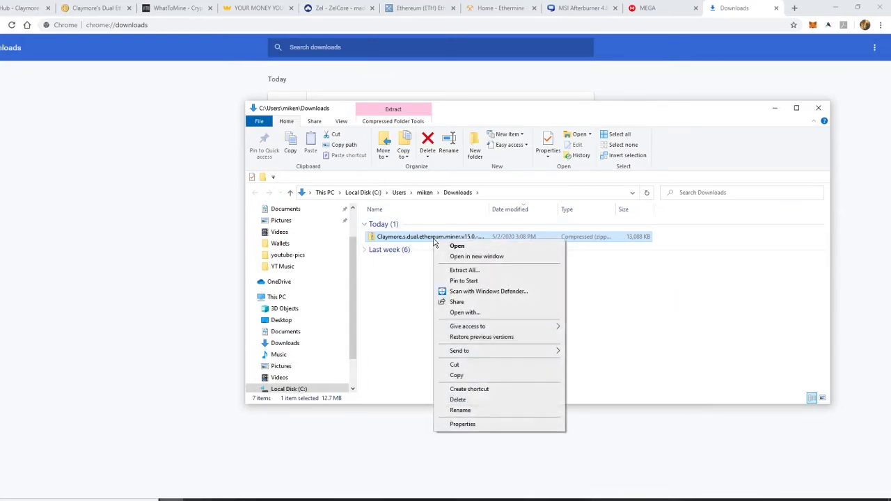
left_click(461, 270)
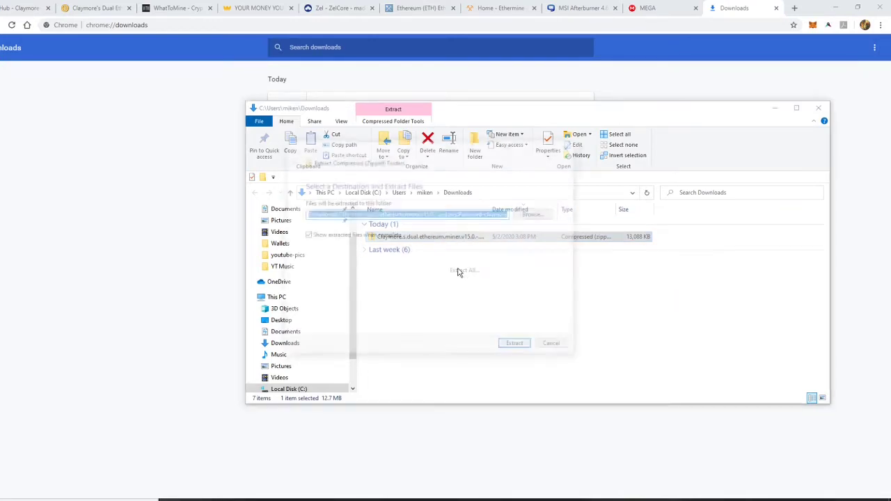
left_click(534, 215)
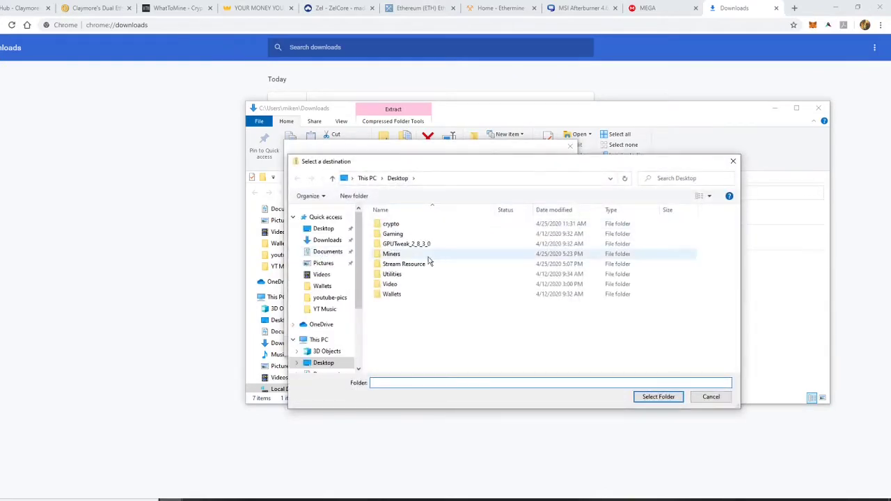
left_click(322, 230)
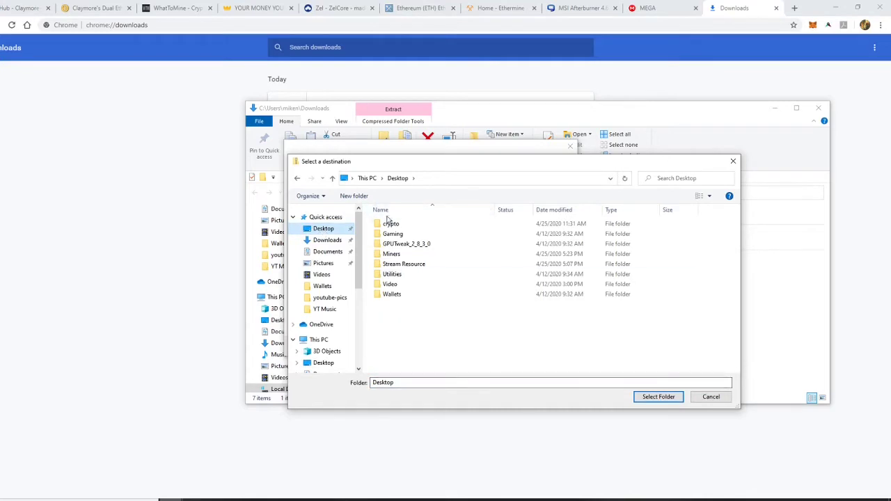
left_click(659, 397)
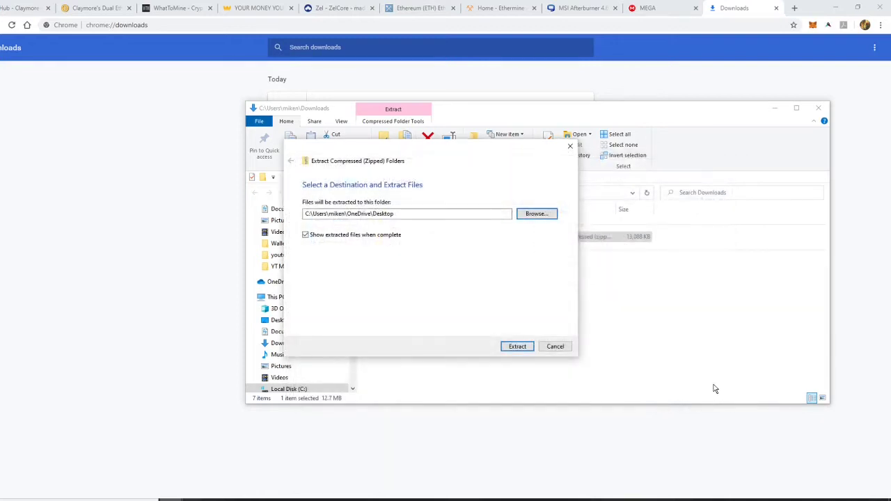
left_click(516, 346)
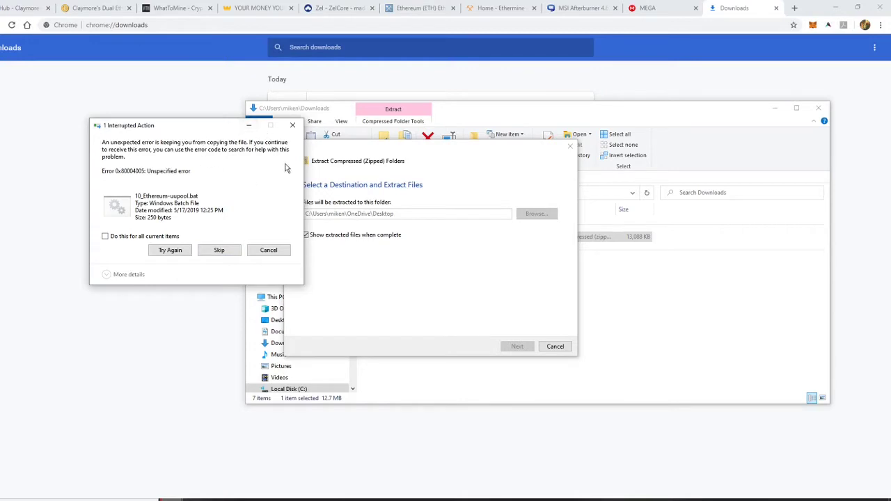
left_click(221, 252)
left_click(293, 125)
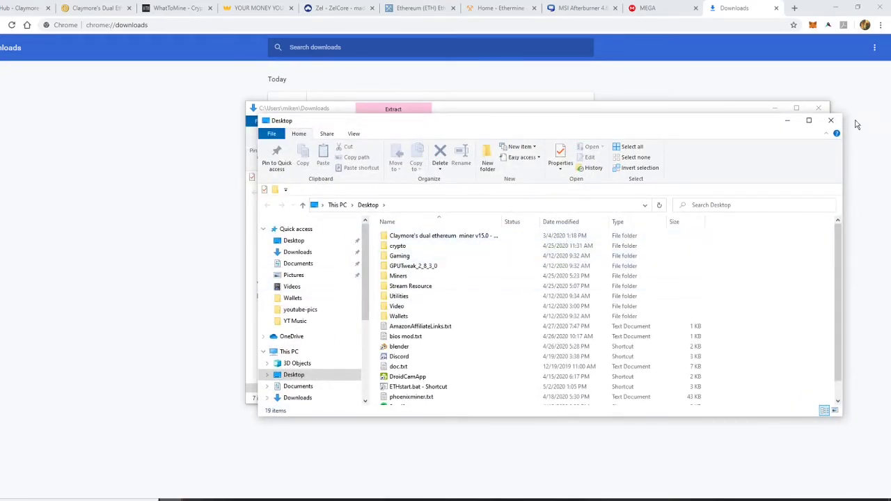
left_click(481, 236)
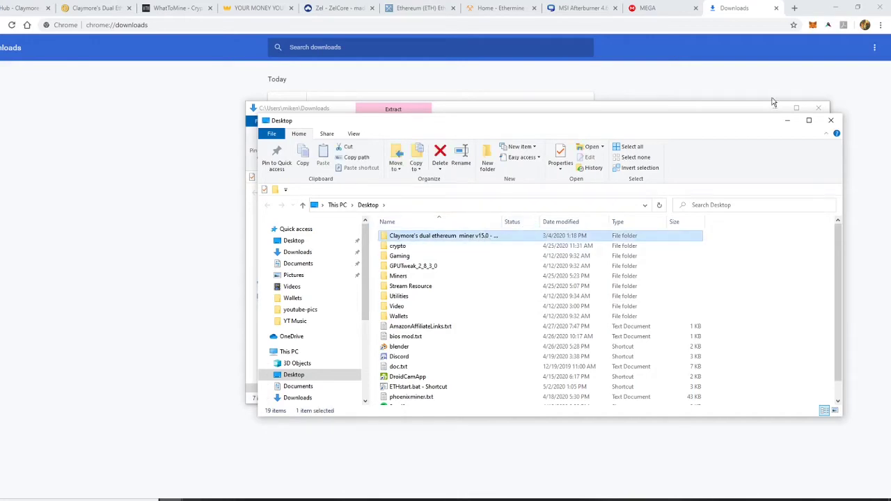
left_click(831, 119)
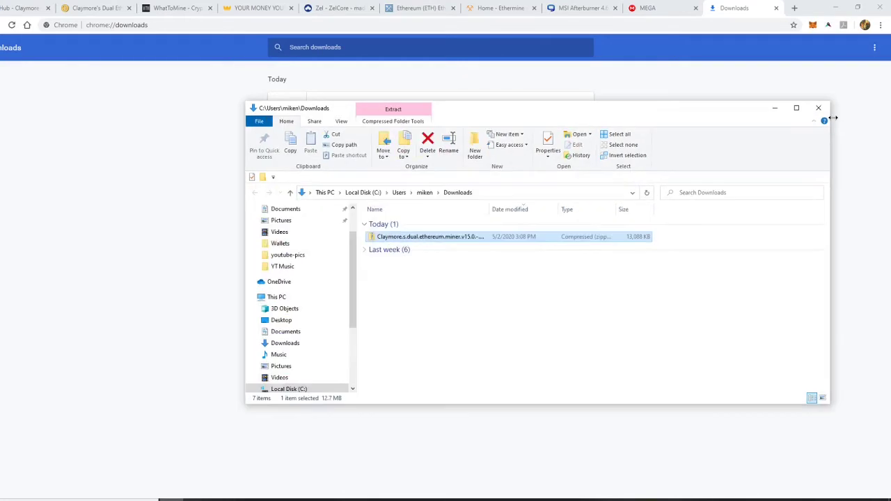
Step: Reveal the downloaded Claymore zip's full file name, close its folder window, and remove the zip from the browser's download list
left_click(467, 241)
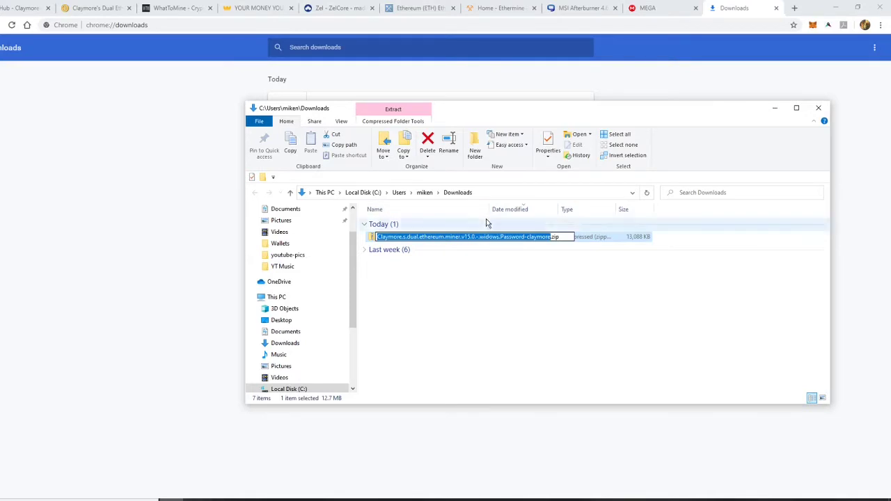
left_click(486, 221)
left_click(466, 240)
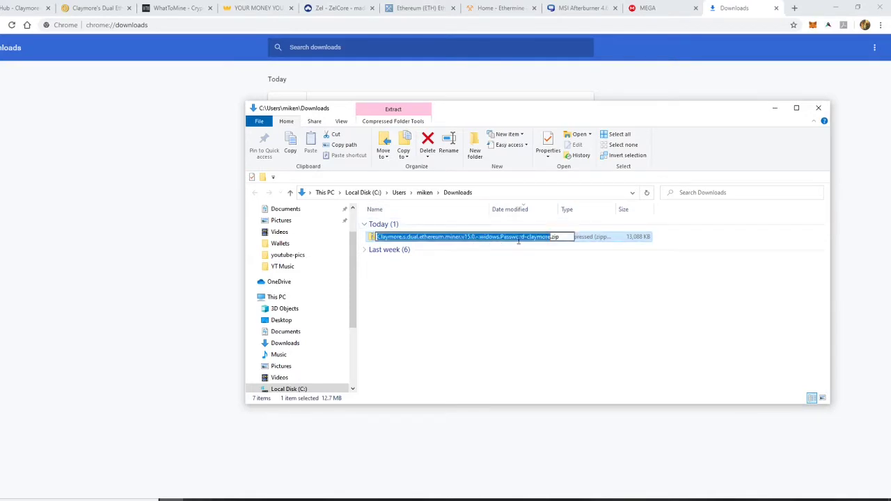
left_click(819, 110)
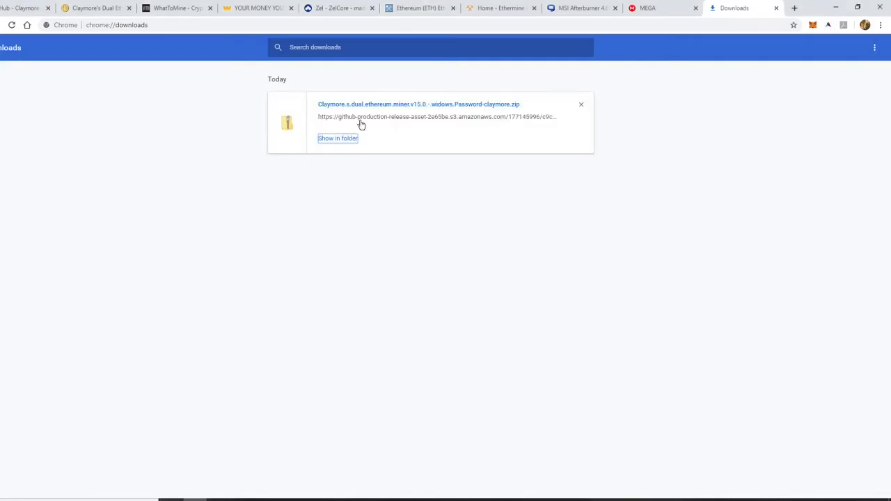
left_click(580, 105)
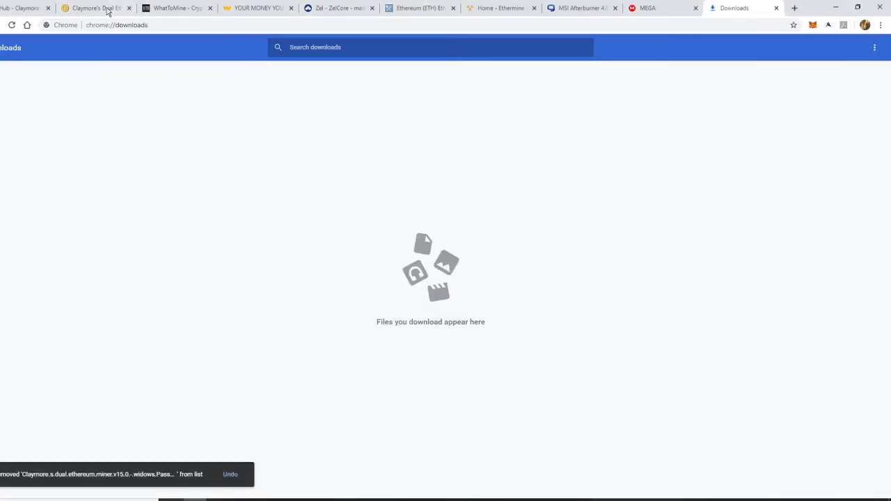
Step: Follow the MEGA link in the Bitcointalk thread and download Claymore's Dual Ethereum AMD+NVIDIA GPU Miner v15.0.zip as a ZIP
left_click(107, 10)
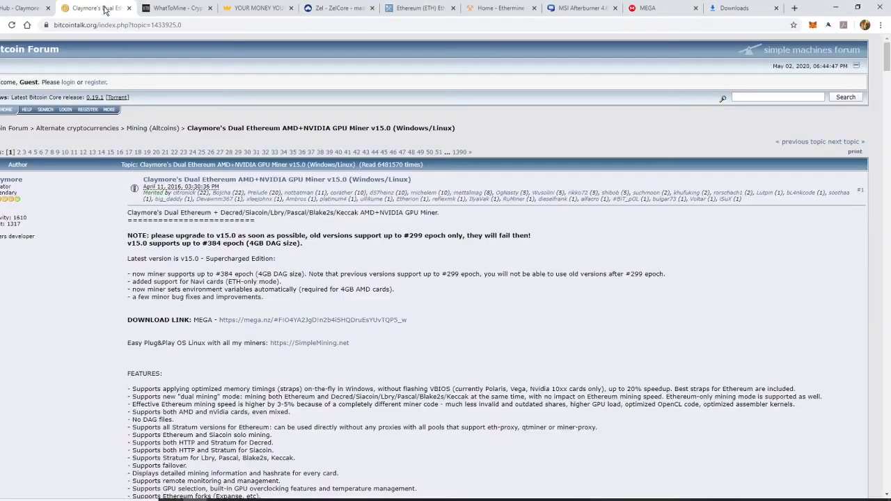
left_click(273, 321)
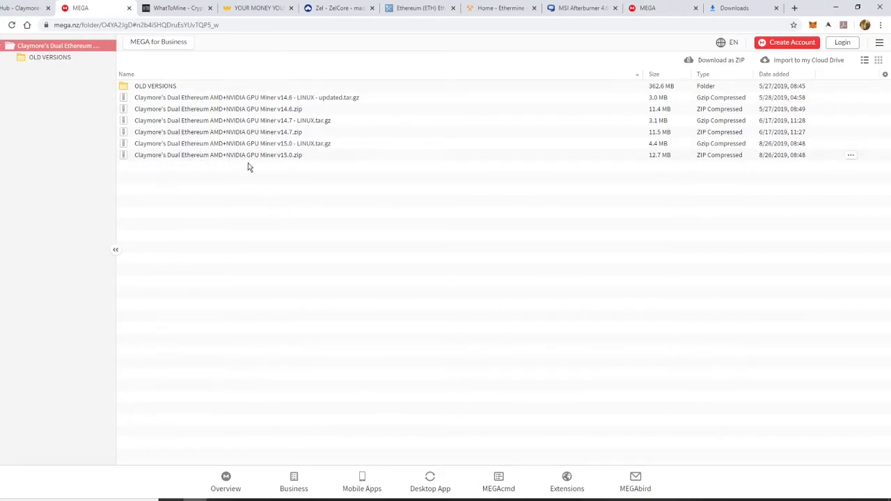
left_click(271, 158)
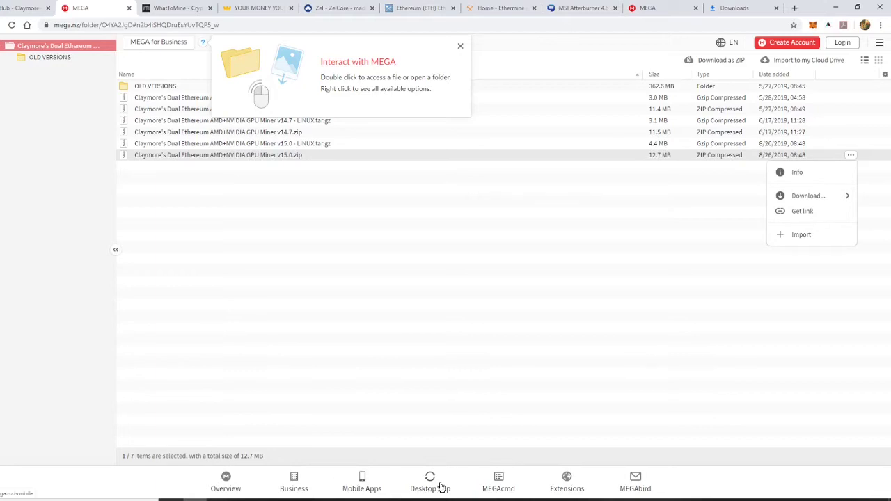
mouse_move(805, 200)
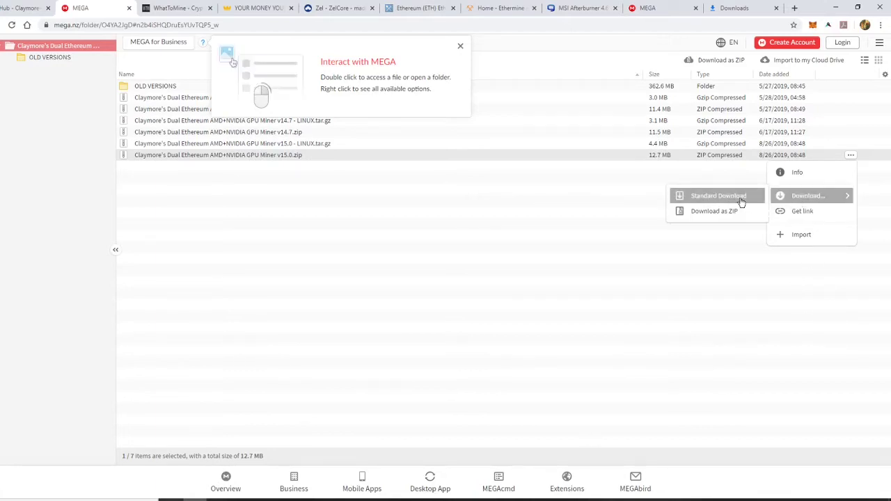
left_click(729, 216)
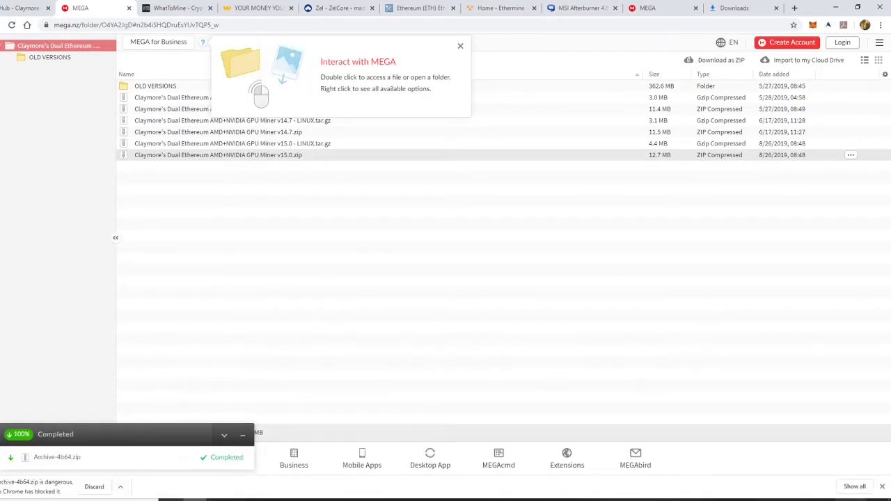
Step: Open the full download list and keep the blocked Archive-4b64.zip despite the safety warning
left_click(855, 486)
left_click(415, 154)
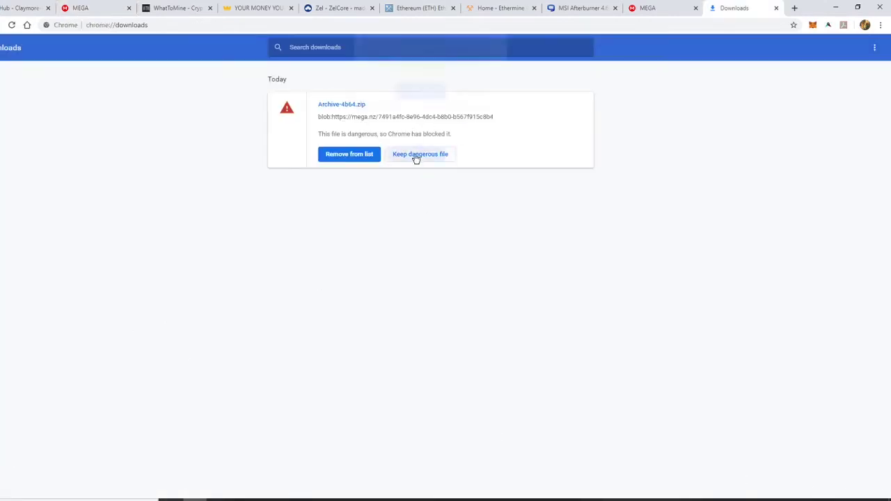
left_click(474, 98)
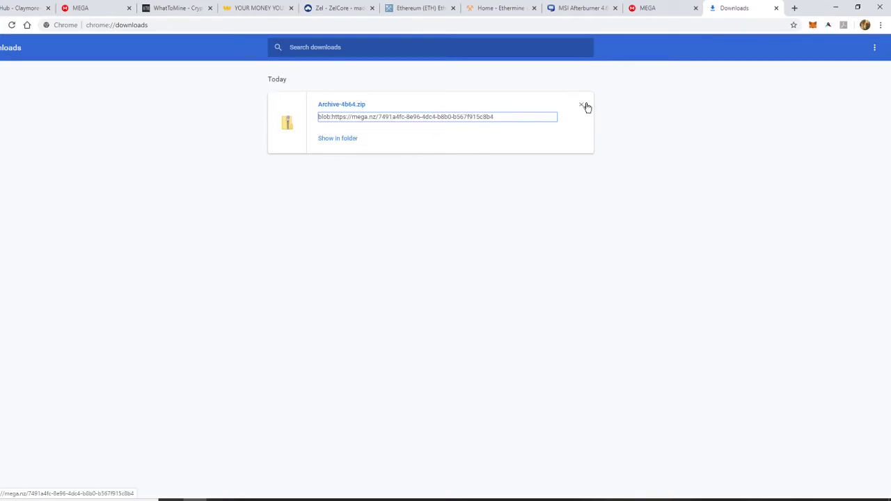
Step: Extract Archive-4b64.zip from its download folder to the Desktop and close the opened folder windows
left_click(342, 140)
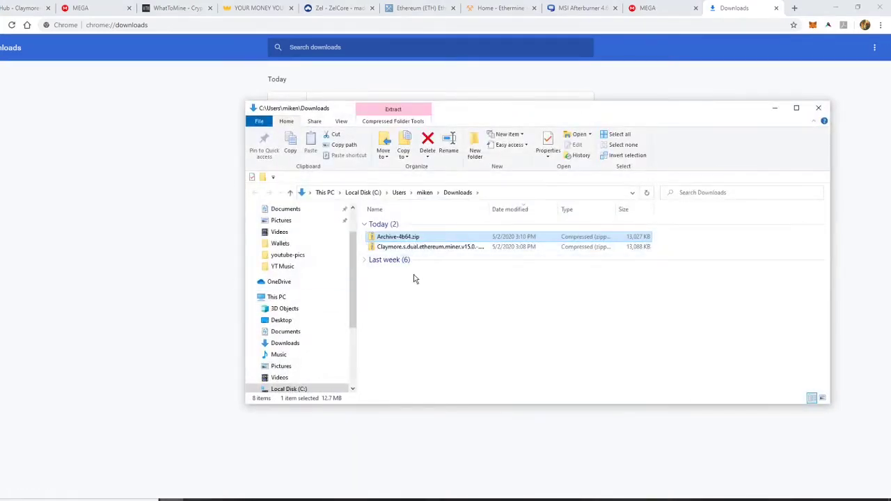
right_click(410, 240)
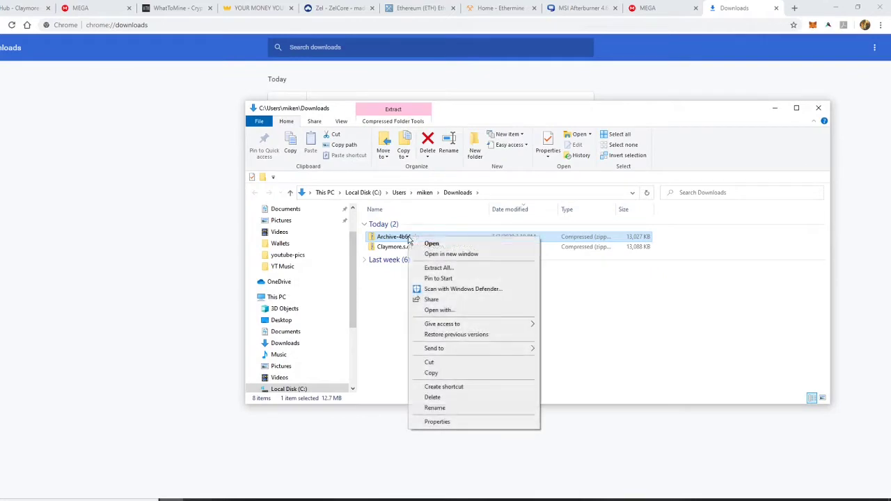
left_click(438, 268)
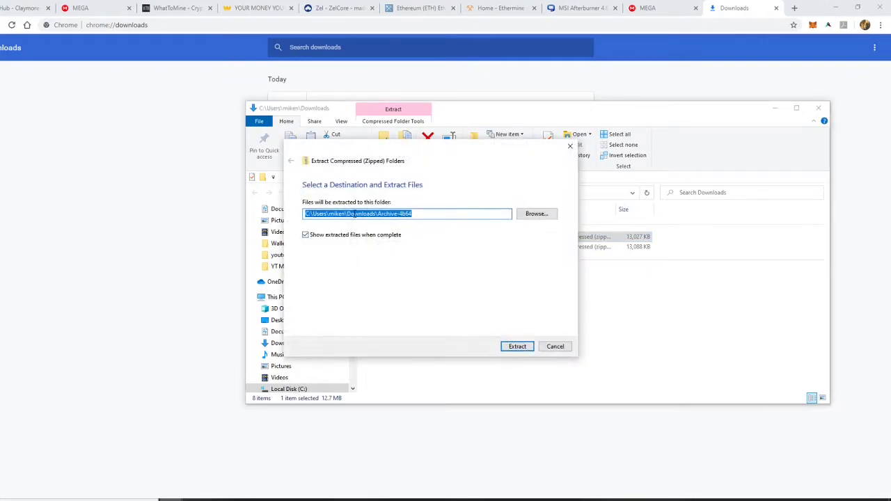
left_click(534, 214)
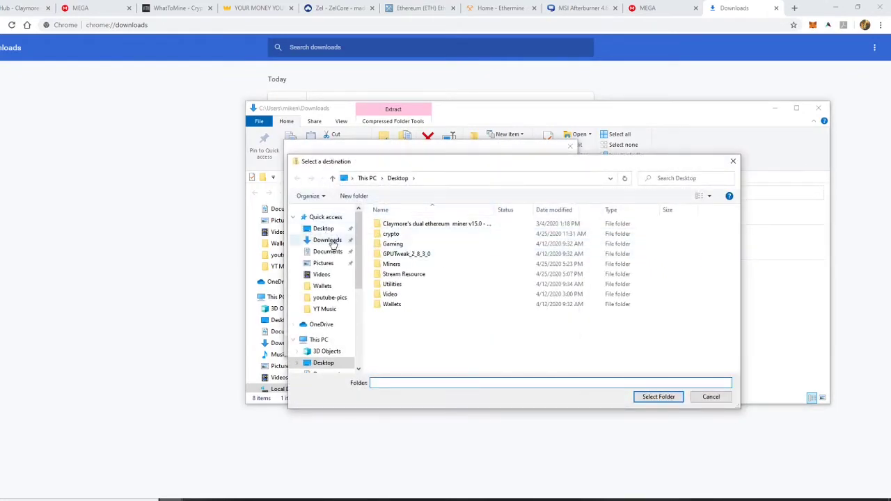
left_click(323, 229)
left_click(657, 396)
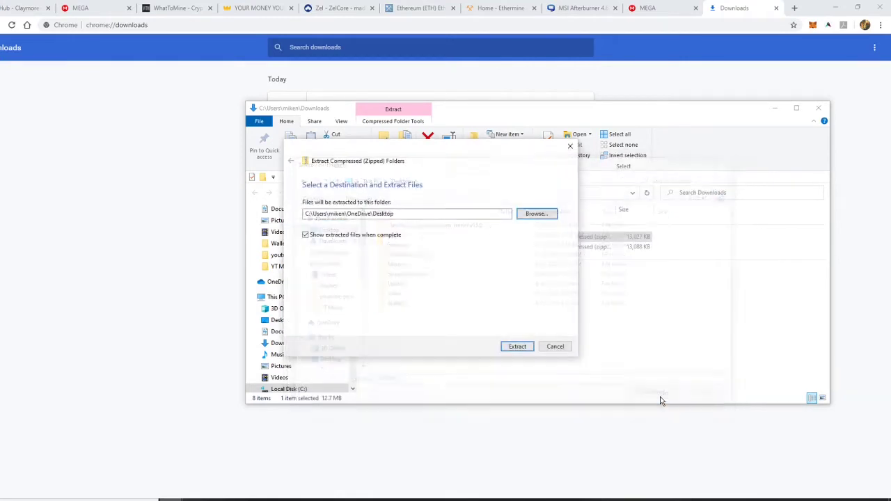
left_click(517, 347)
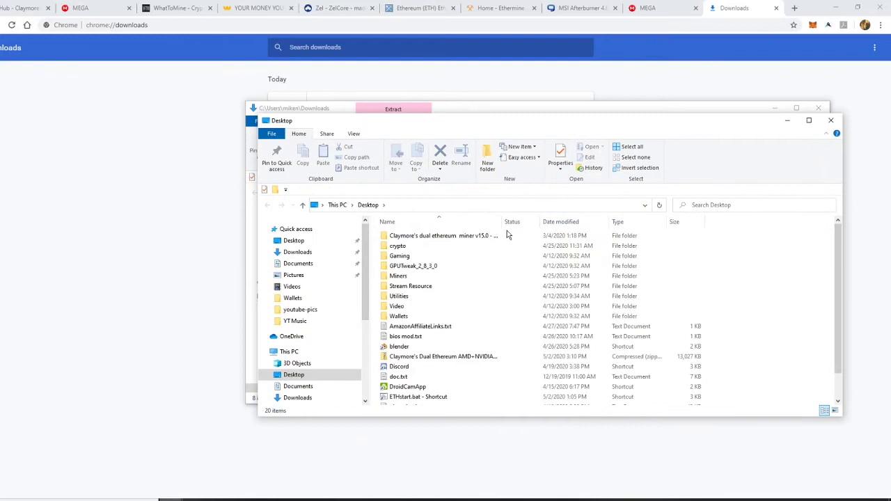
left_click(831, 119)
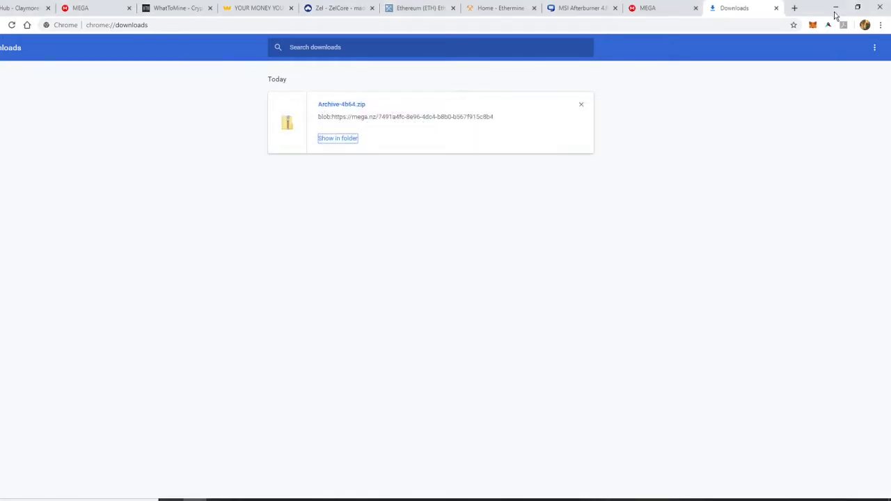
Step: Minimize the browser, move the Claymore zip and folder to open space on the desktop, and delete the zip
left_click(835, 8)
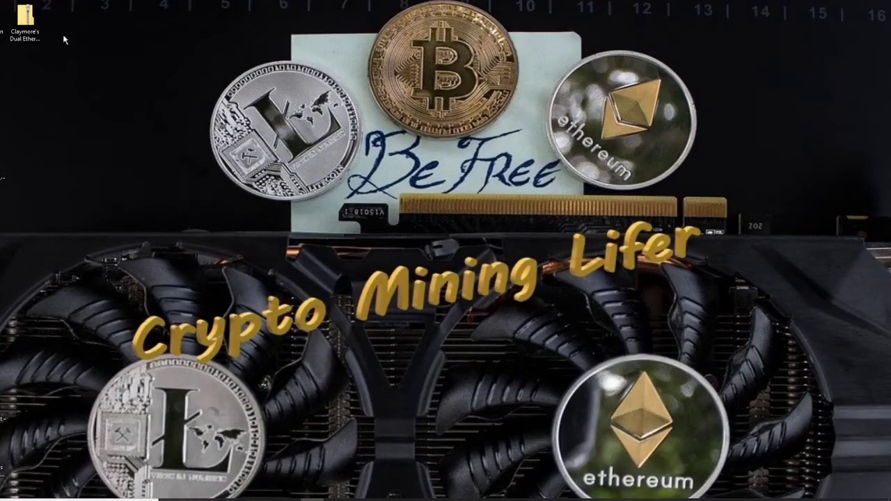
left_click_drag(31, 21, 187, 142)
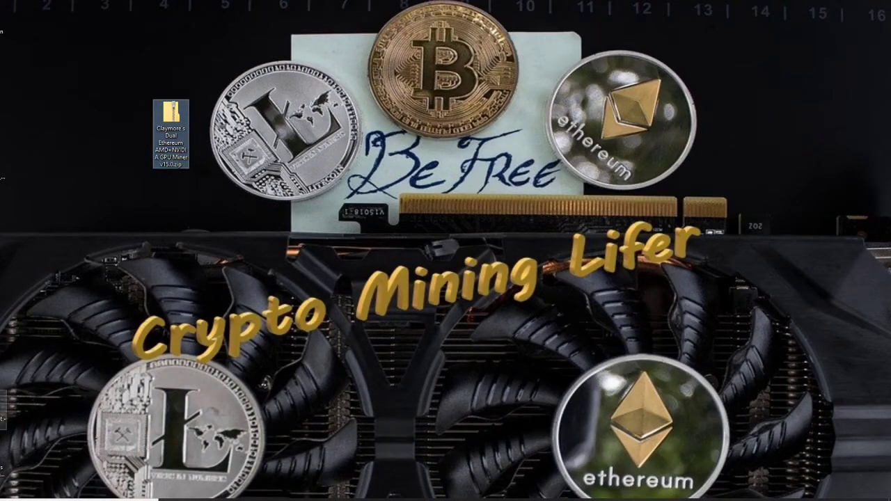
left_click_drag(2, 450, 172, 230)
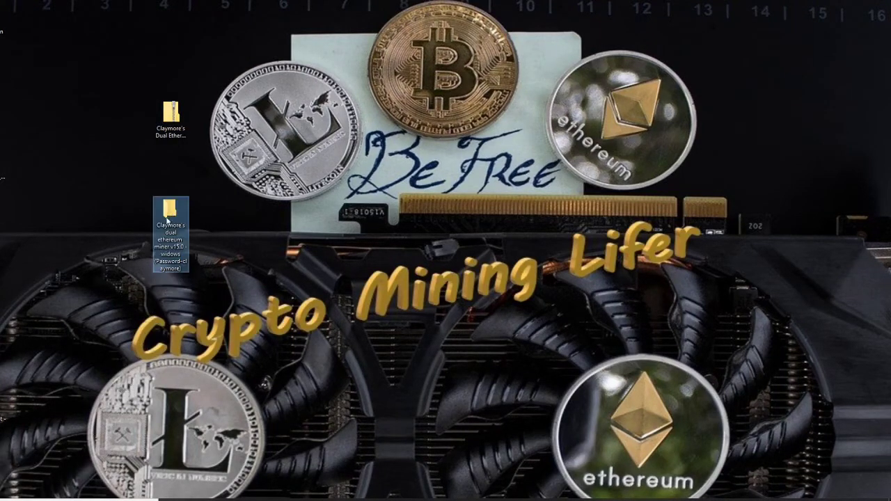
right_click(170, 120)
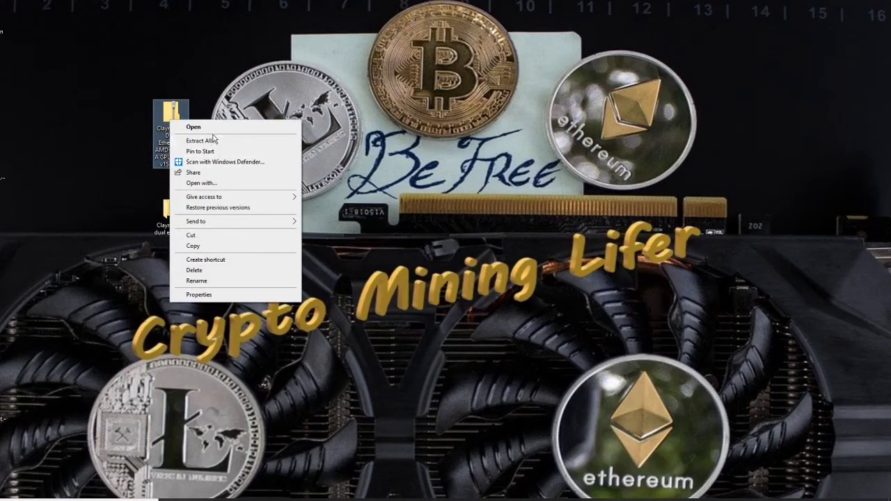
left_click(203, 272)
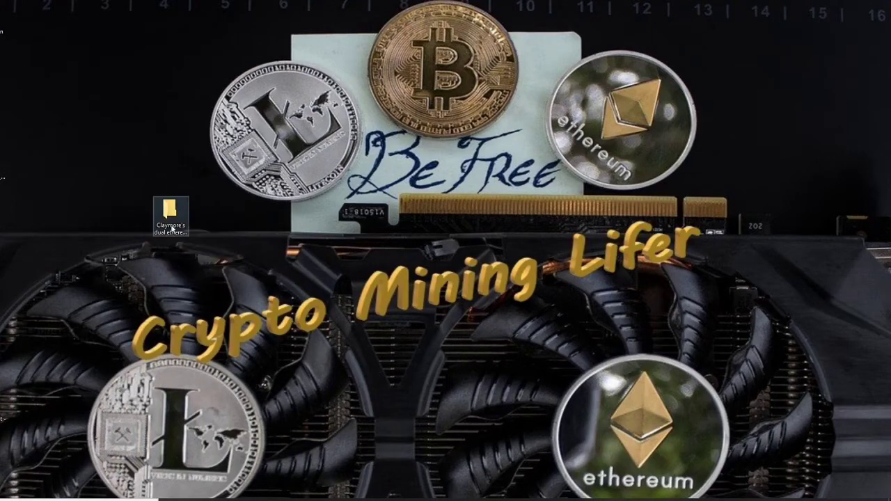
Step: Check the contents of the earlier Claymore's dual ethereum miner v15.0 folder on the desktop and delete the folder
left_click(172, 230)
double_click(174, 219)
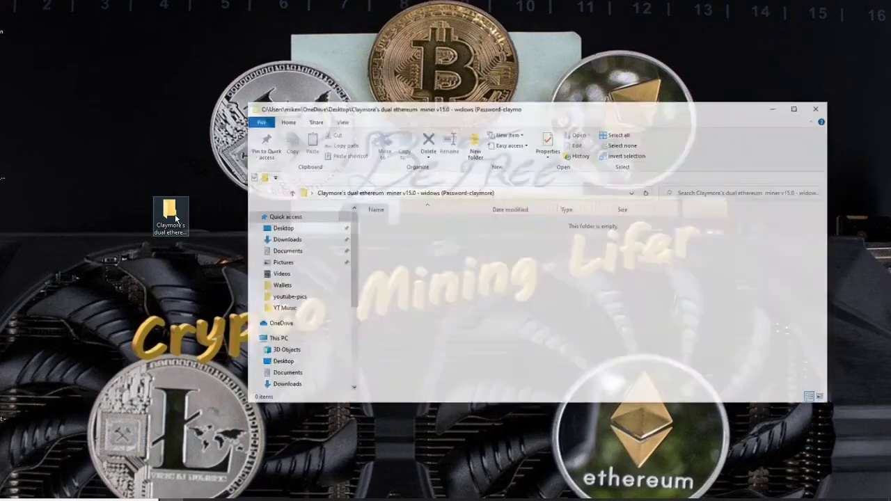
left_click(818, 108)
right_click(168, 213)
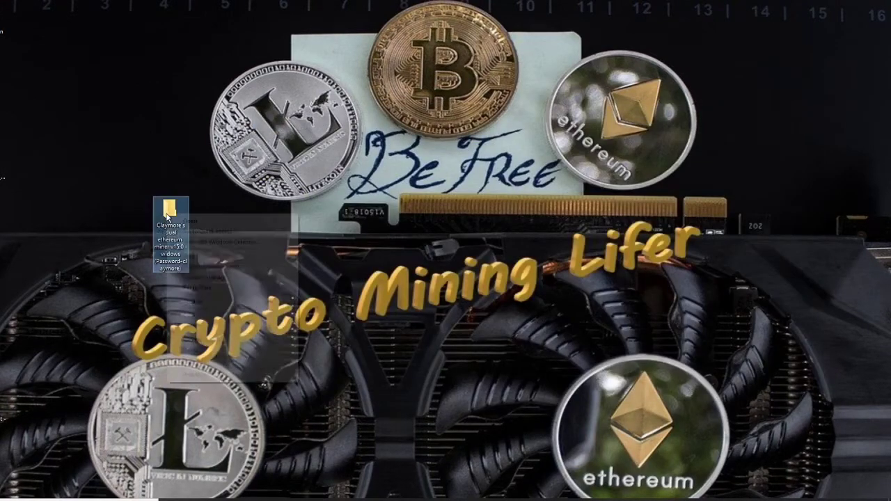
left_click(201, 352)
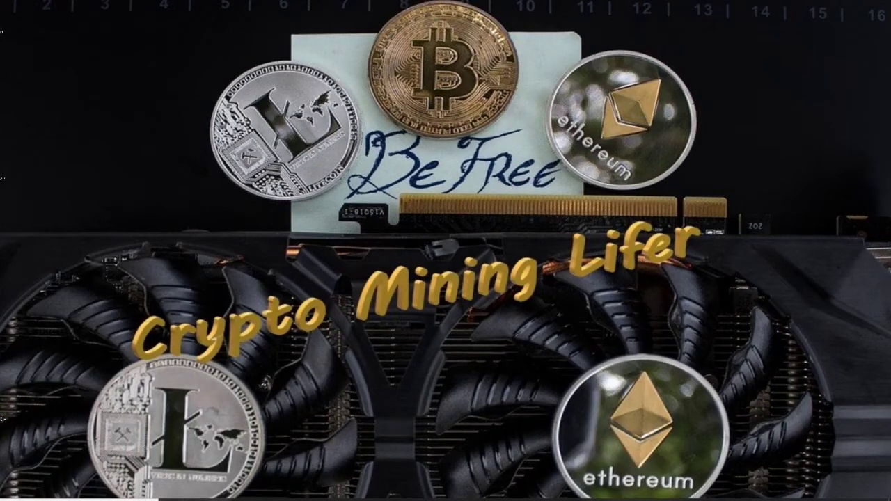
Step: Open the Downloads folder in File Explorer and extract Archive-4b64.zip into Downloads\Archive-4b64
key("super+e")
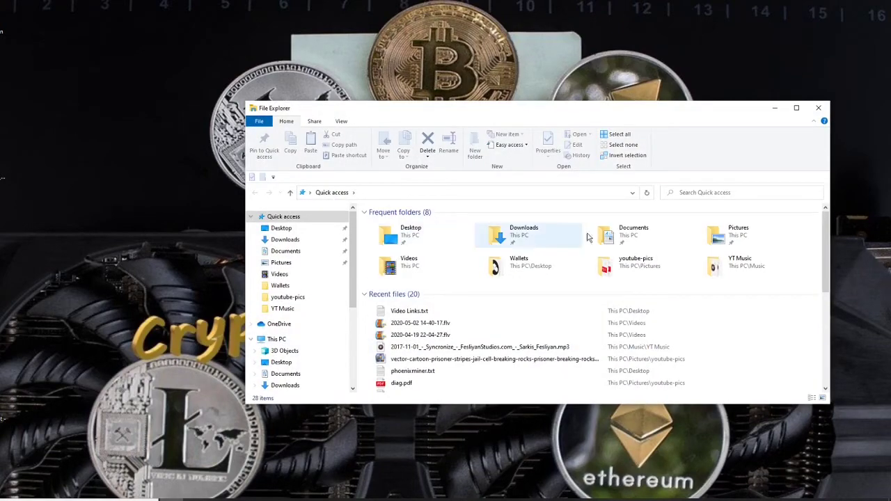
double_click(525, 240)
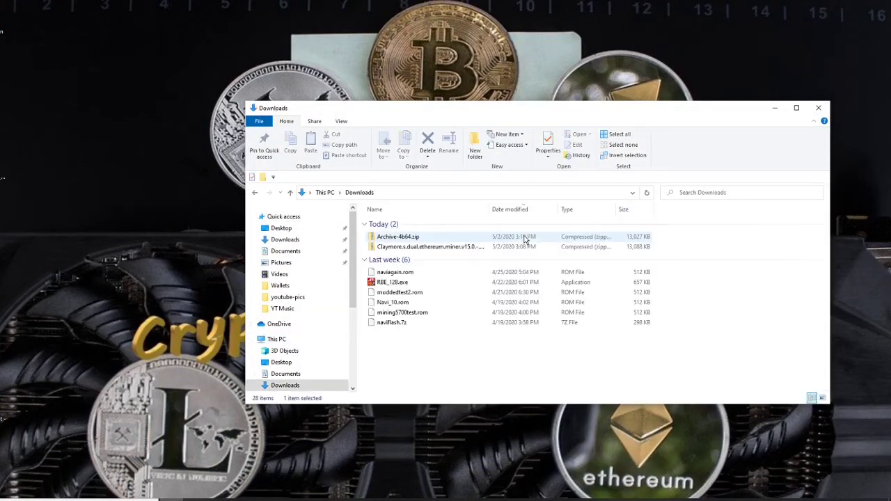
left_click(406, 237)
right_click(406, 237)
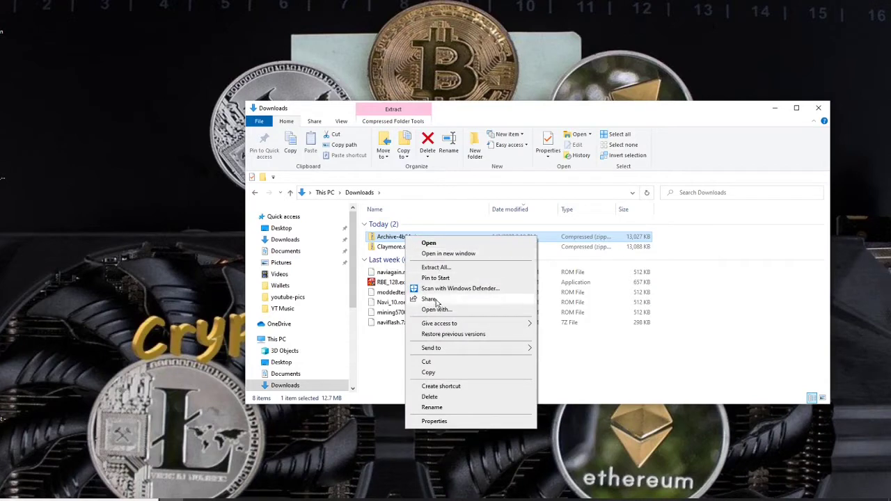
left_click(3, 320)
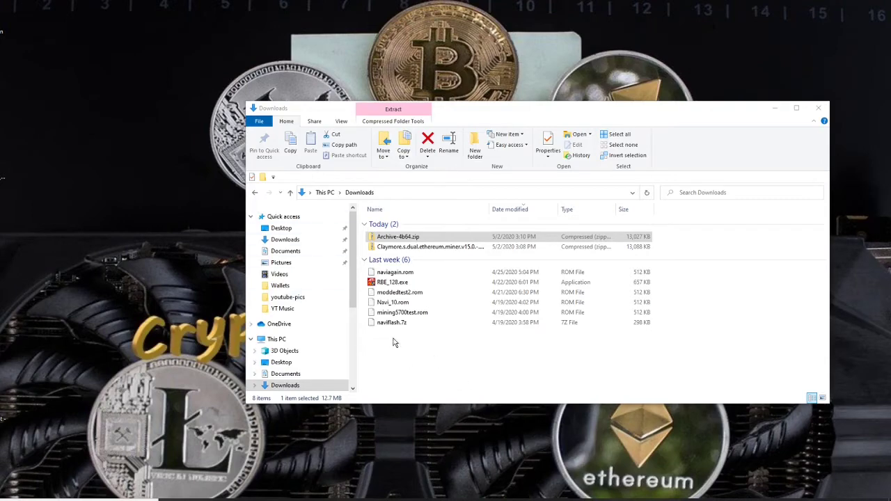
right_click(398, 238)
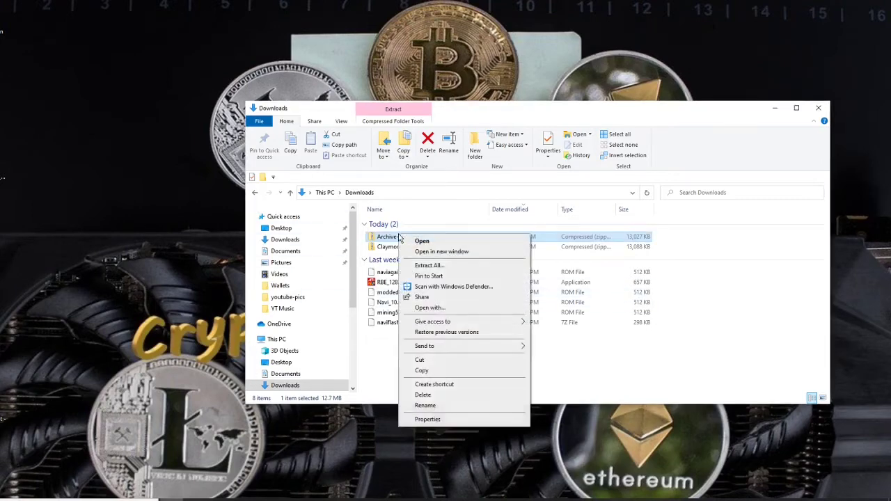
left_click(436, 263)
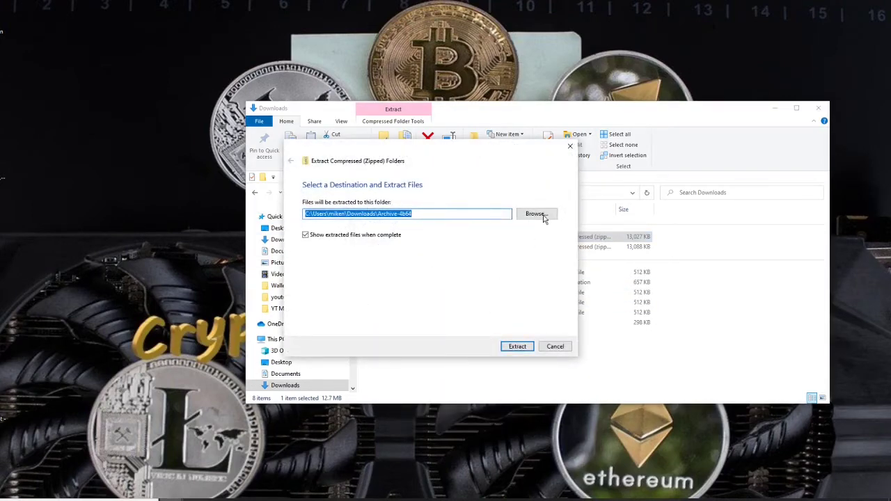
left_click(545, 217)
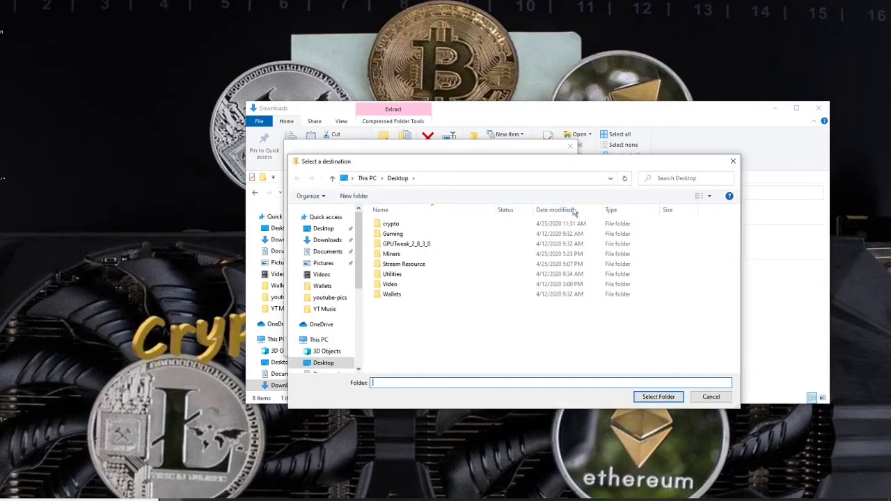
left_click(711, 397)
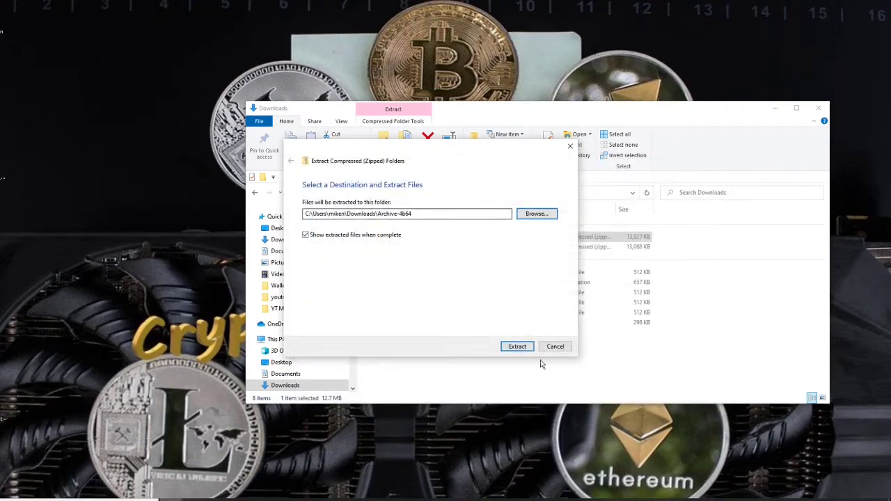
left_click(514, 346)
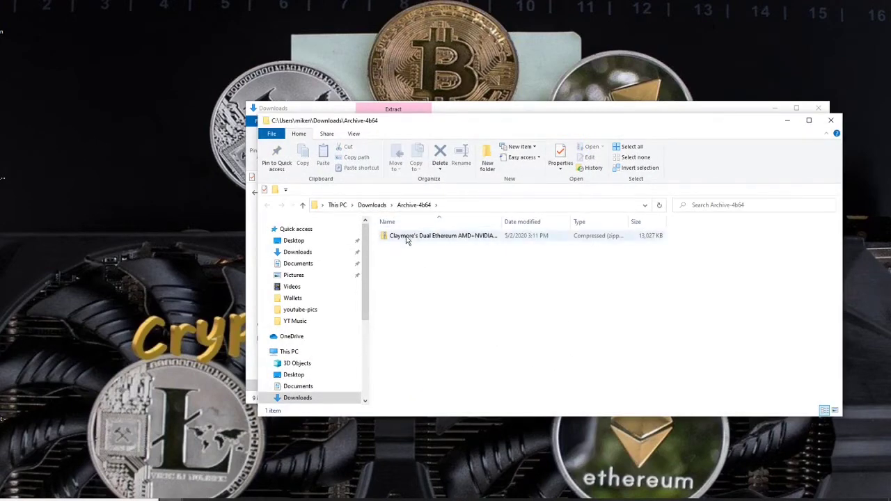
Step: Extract the inner Claymore's Dual Ethereum AMD+NVIDIA GPU Miner v15.0 zip to its default folder within Archive-4b64
right_click(408, 240)
left_click(442, 269)
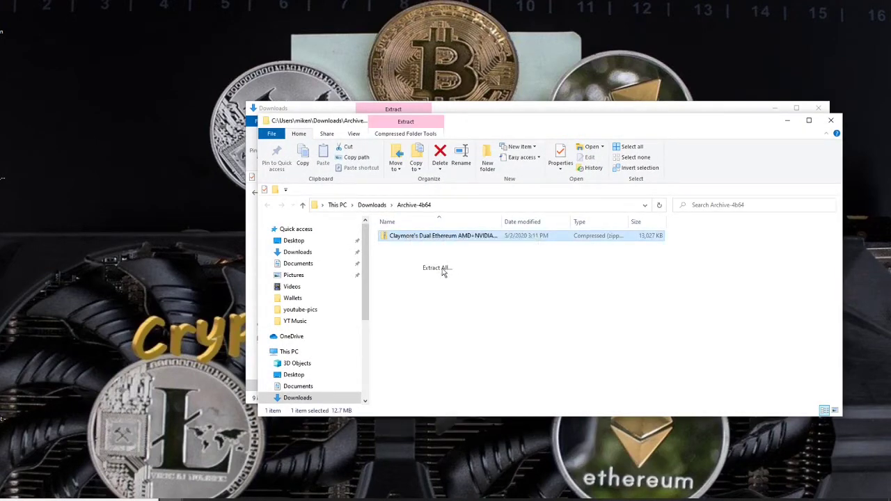
left_click(518, 347)
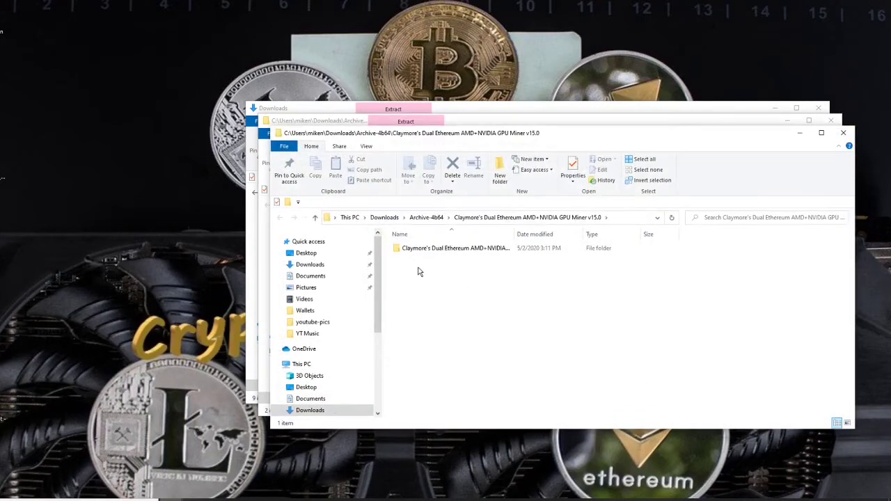
Step: Move the extracted Claymore's Dual Ethereum AMD+NVIDIA GPU Miner v15.0 folder to the desktop and close the three folder windows
left_click(437, 253)
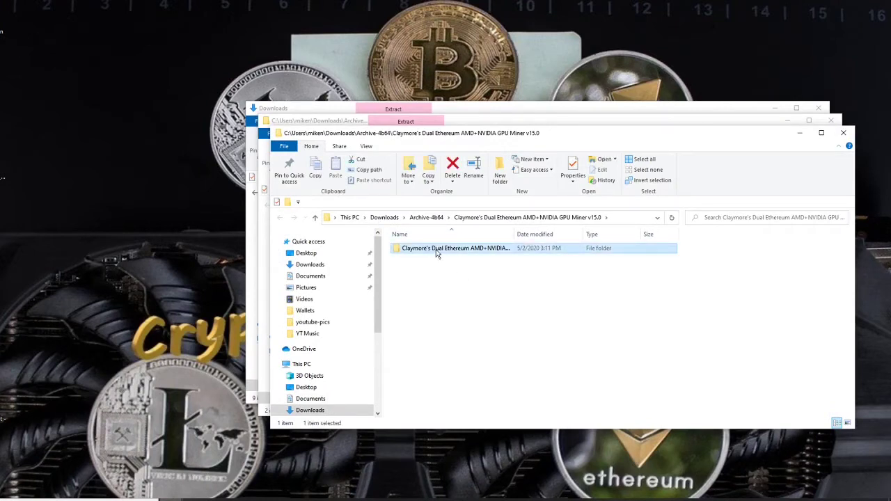
left_click_drag(457, 254, 74, 146)
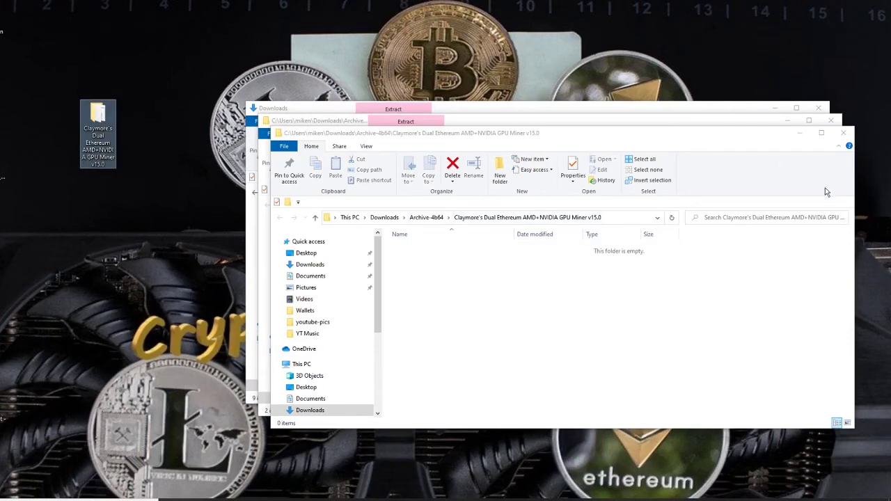
left_click(843, 135)
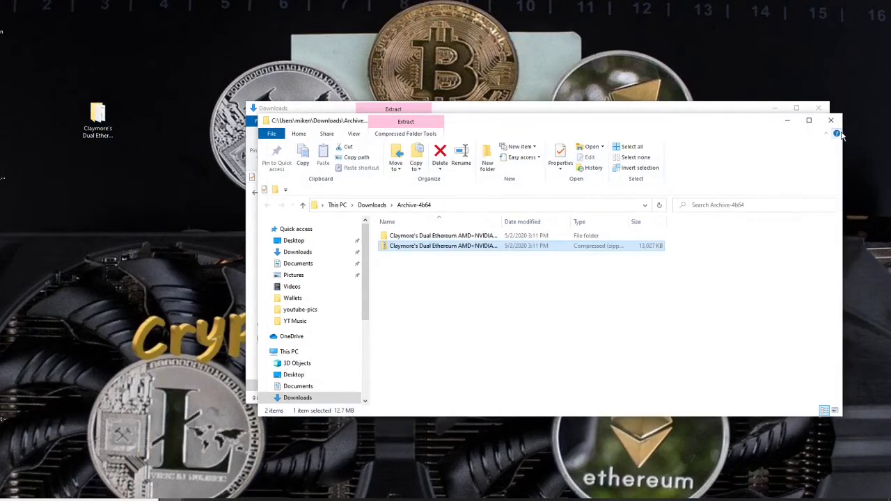
left_click(828, 119)
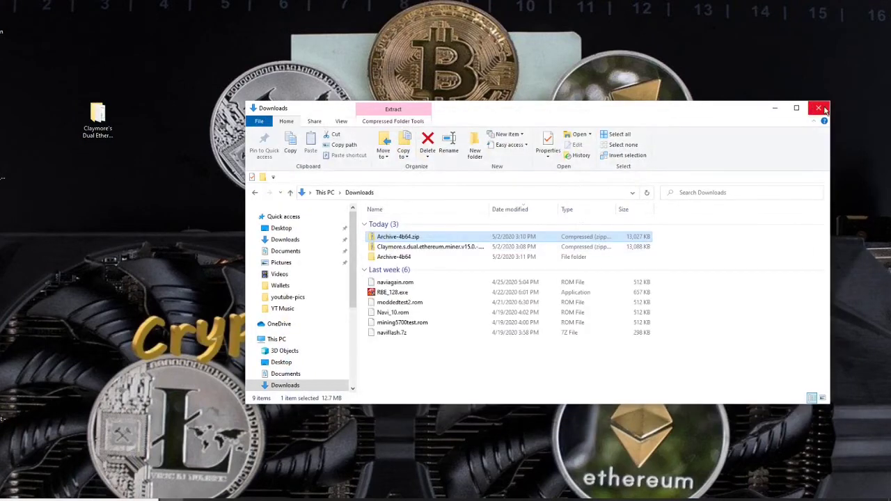
left_click(819, 108)
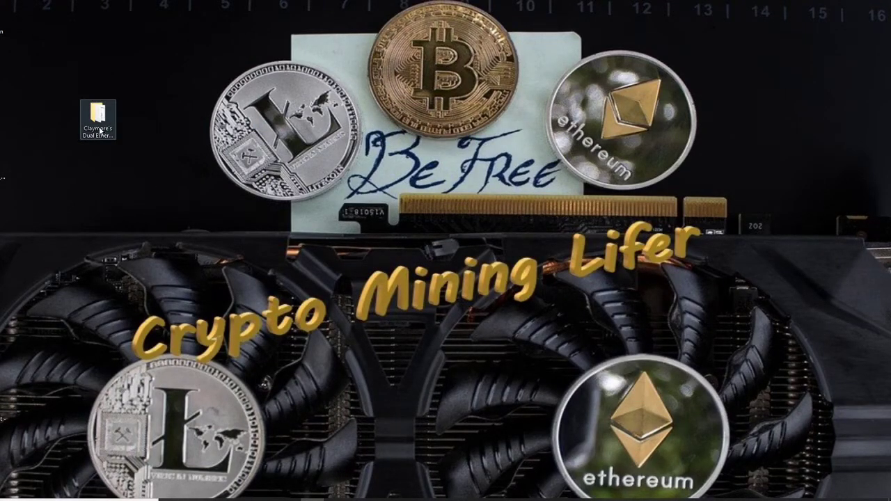
Step: Open the Claymore miner folder on the desktop and select start.bat
right_click(100, 131)
key("Escape")
double_click(94, 130)
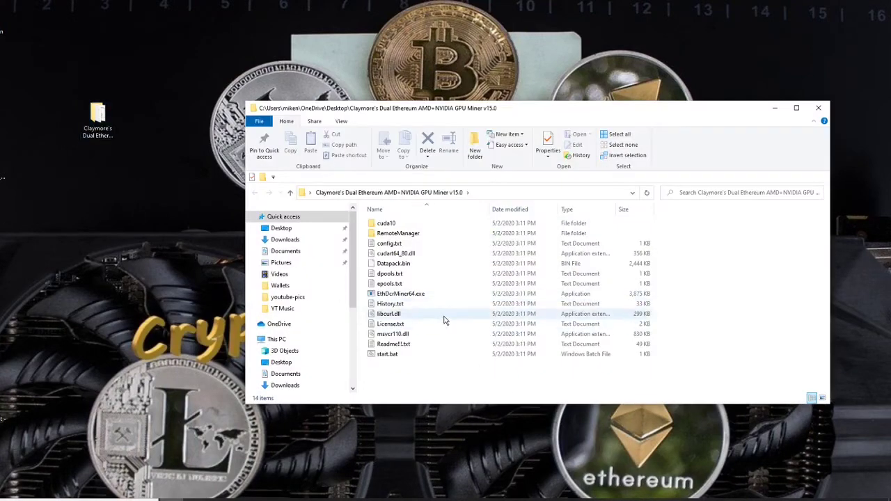
left_click(386, 356)
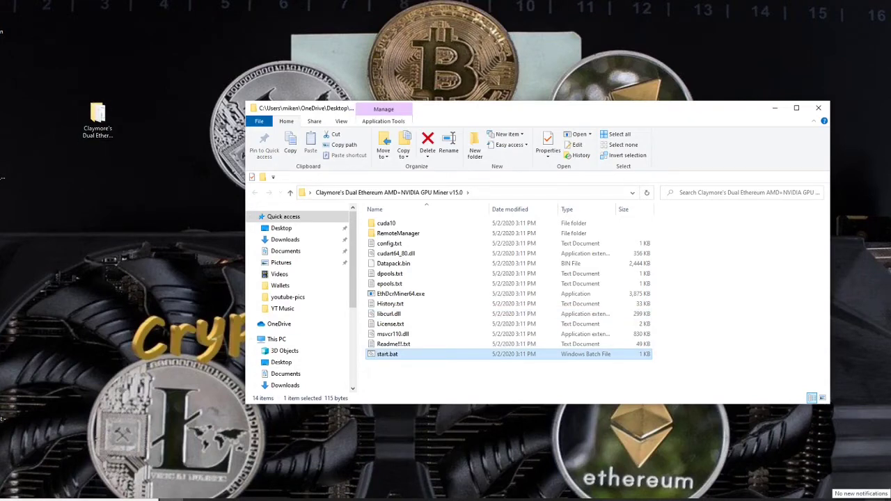
Step: Open Virus & threat protection in Windows Security through the Windows Update & Security settings
left_click(879, 496)
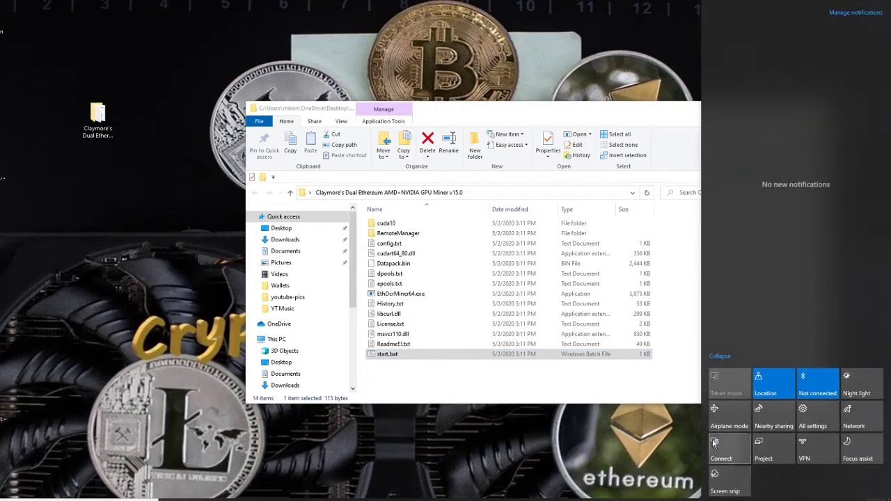
left_click(802, 422)
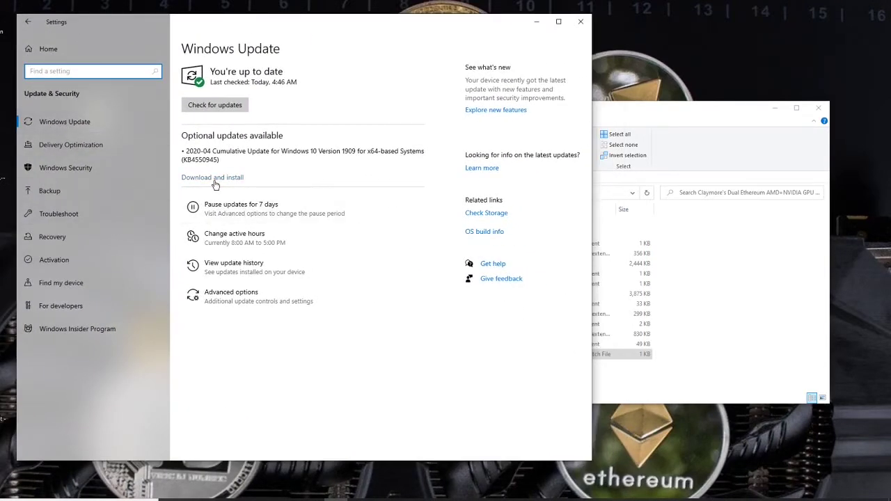
left_click(59, 144)
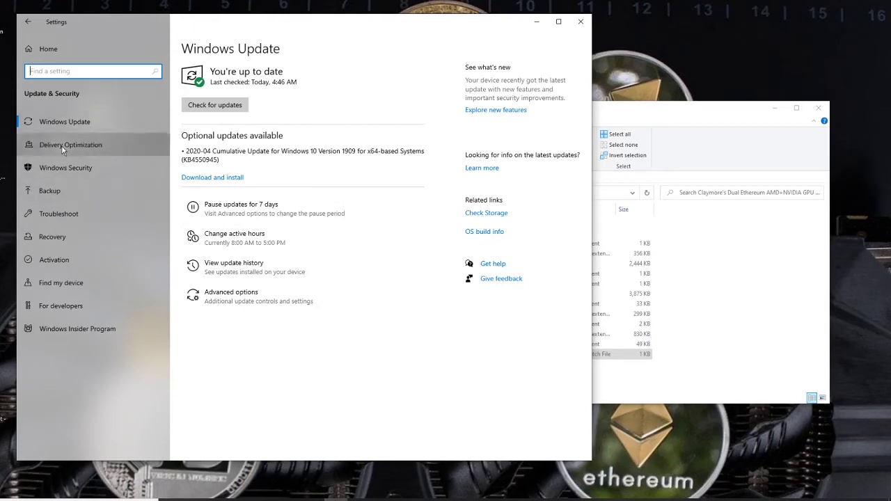
left_click(59, 169)
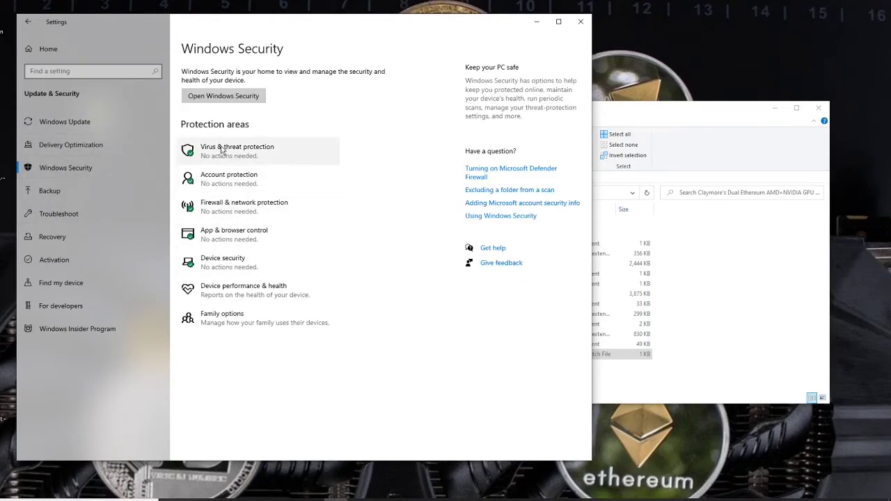
left_click(243, 155)
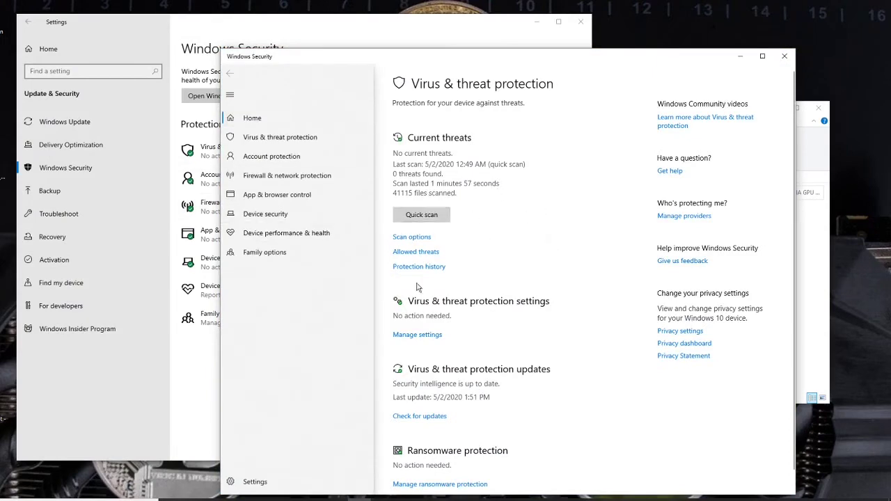
Step: Add the desktop folder Claymore's Dual Ethereum AMD+NVIDIA GPU Miner v15.0 to the Windows Defender Antivirus exclusions
scroll(464, 333, "down", 1)
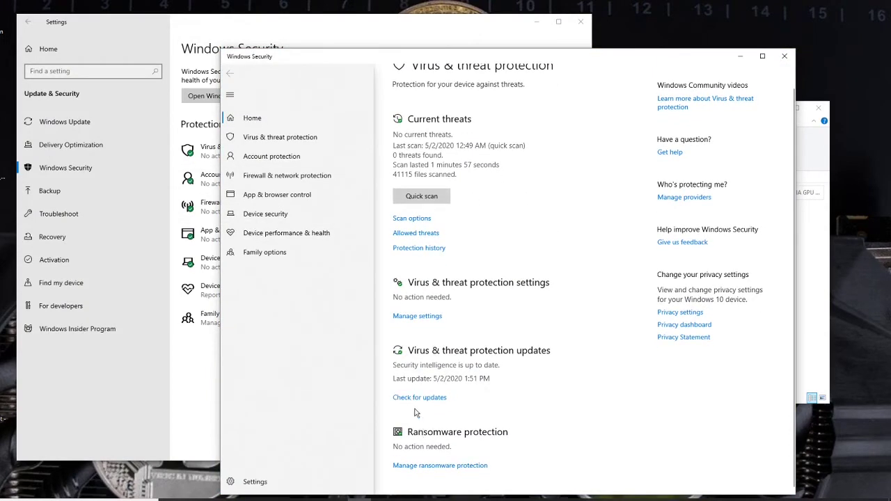
left_click(422, 318)
scroll(467, 306, "down", 5)
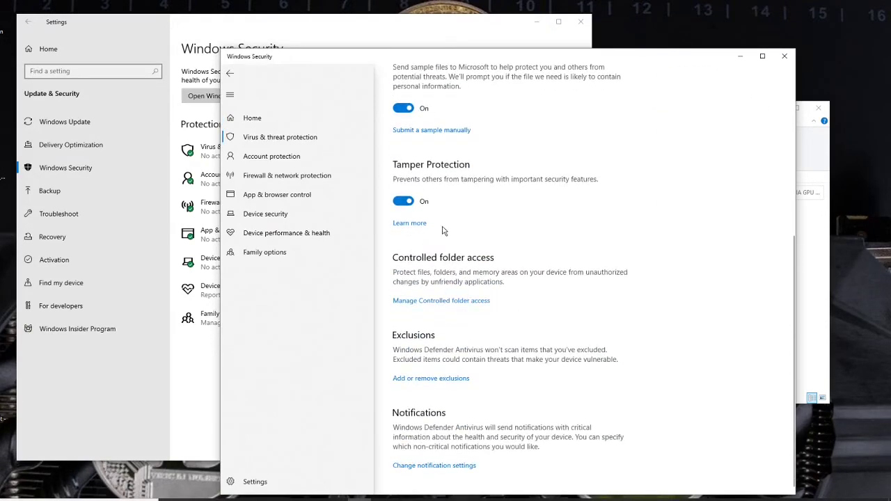
left_click(424, 380)
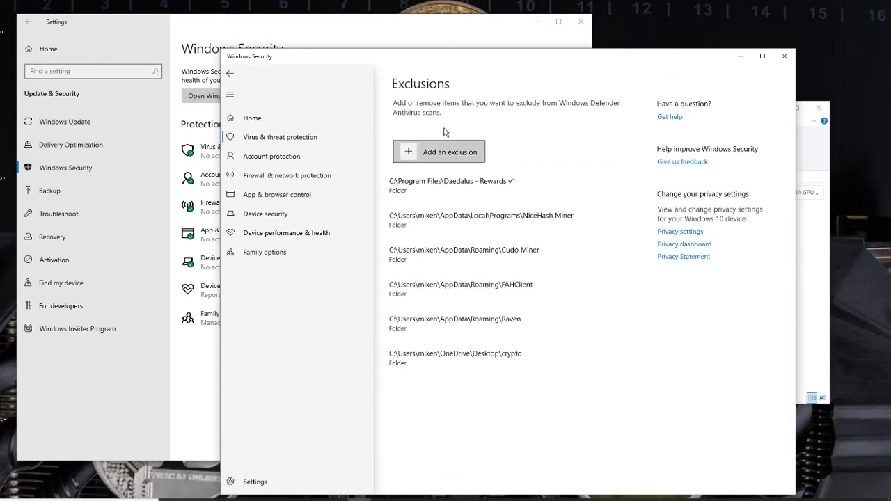
left_click(427, 155)
left_click(434, 196)
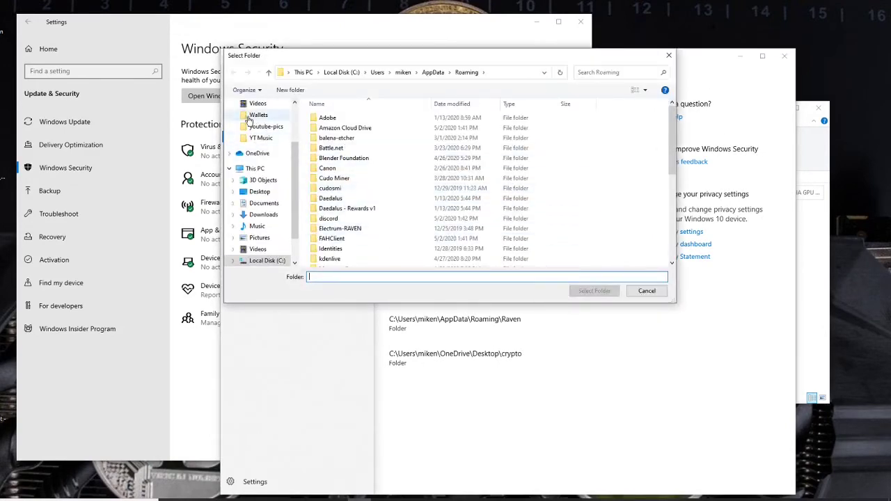
left_click(260, 191)
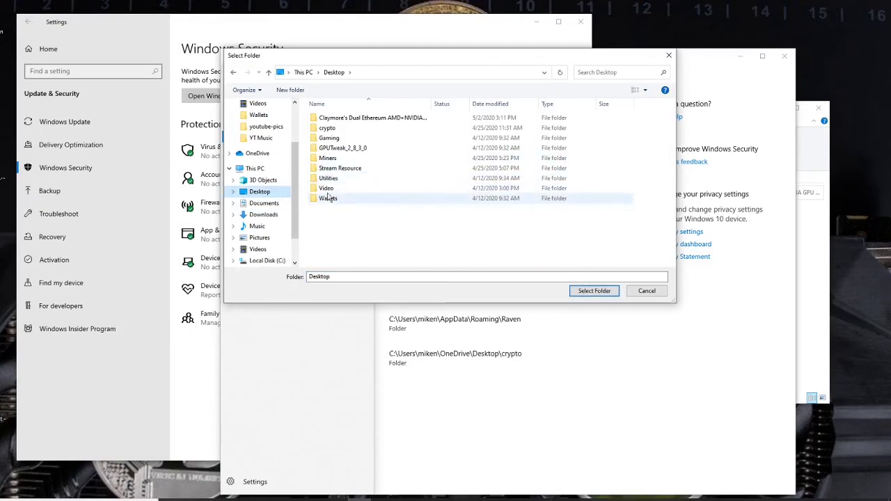
left_click(353, 119)
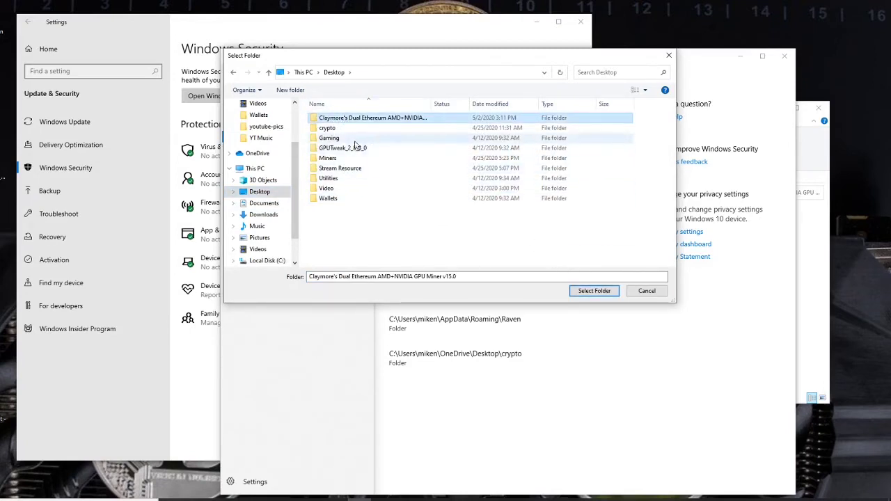
left_click(591, 292)
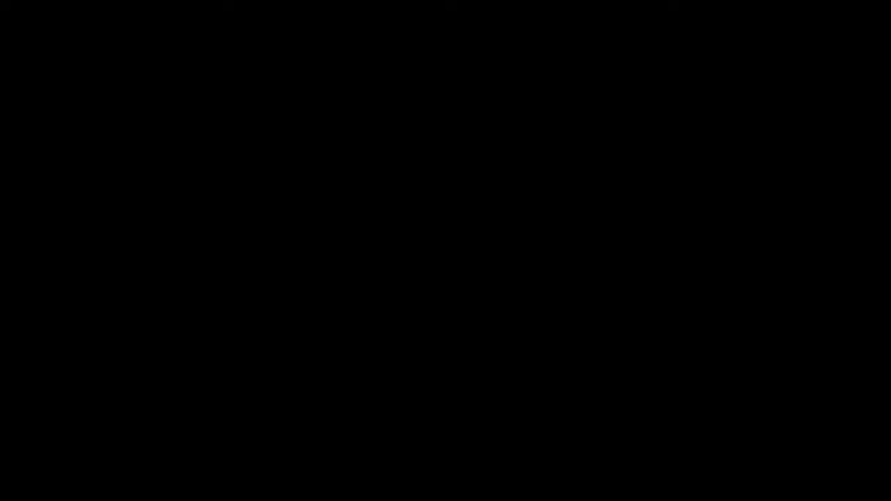
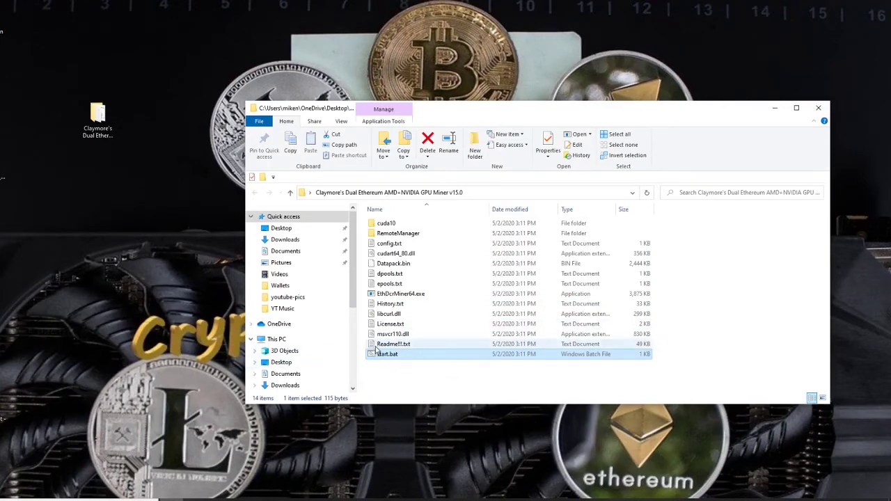
Step: Open Readme!!!.txt in the miner folder and review the features, AMD environment variables, virtual memory advice and command line options
left_click(402, 347)
double_click(406, 347)
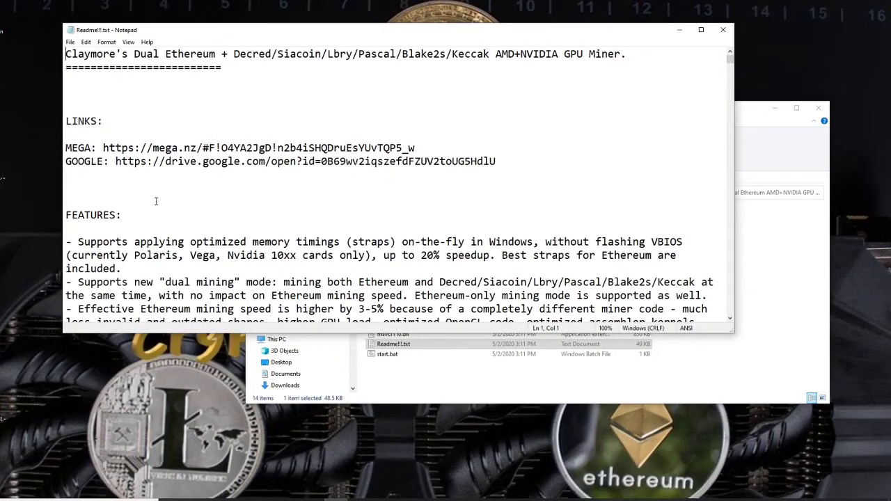
scroll(178, 195, "down", 4)
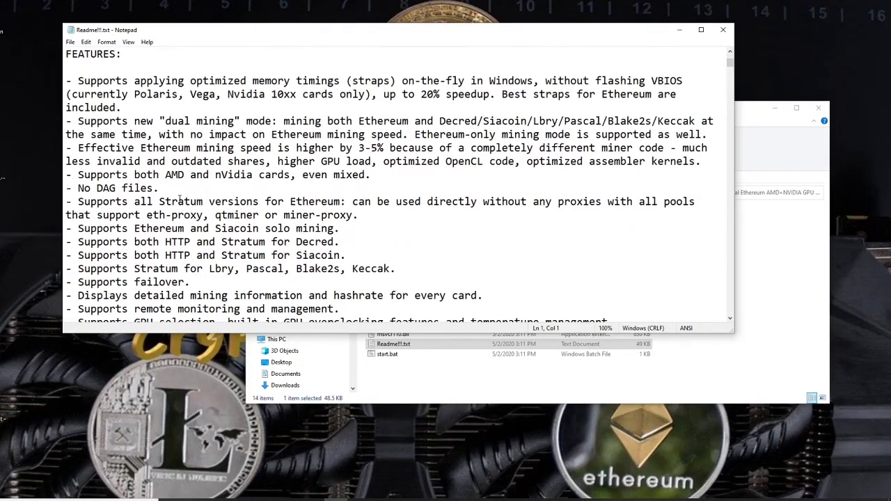
scroll(179, 201, "down", 1)
scroll(231, 197, "up", 2)
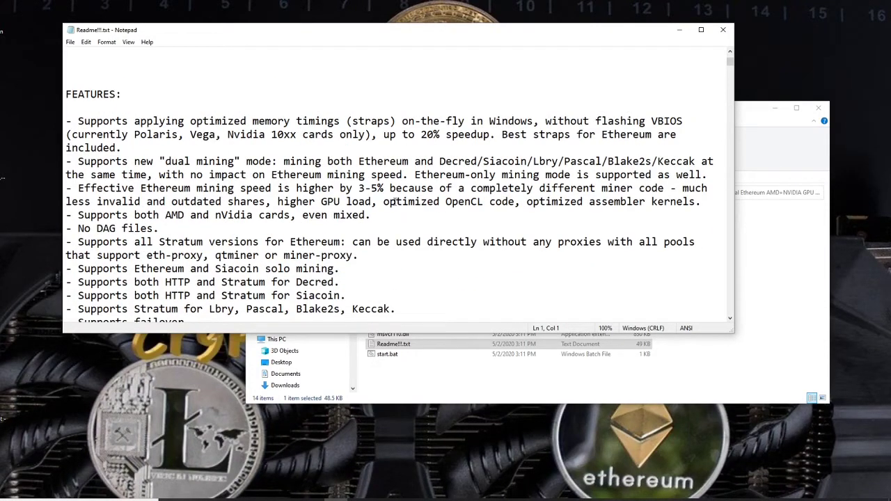
scroll(394, 202, "down", 7)
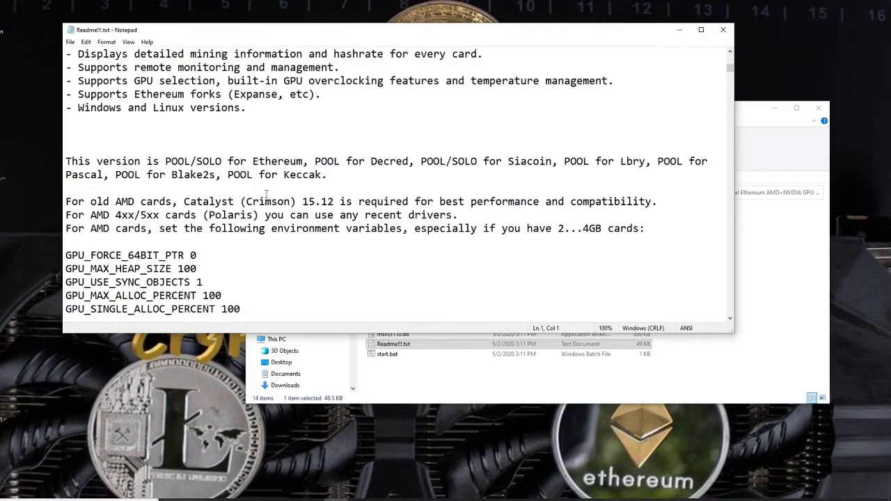
scroll(328, 185, "down", 5)
scroll(324, 180, "up", 2)
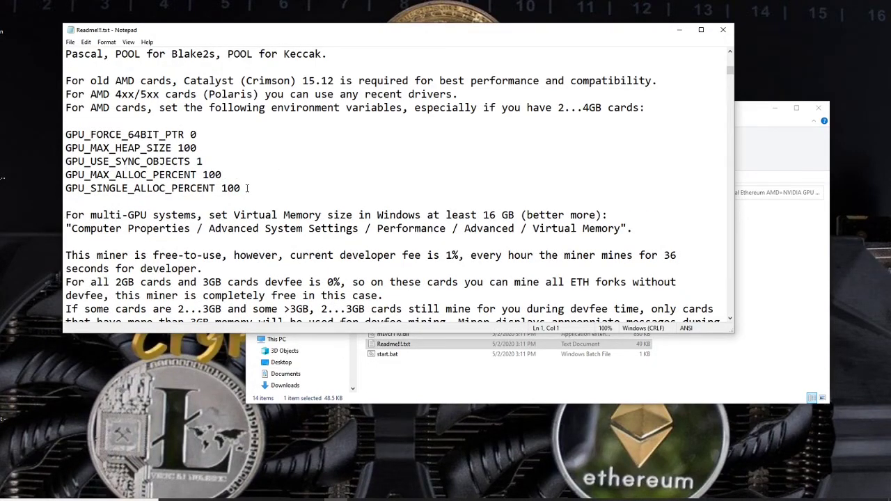
scroll(246, 188, "down", 10)
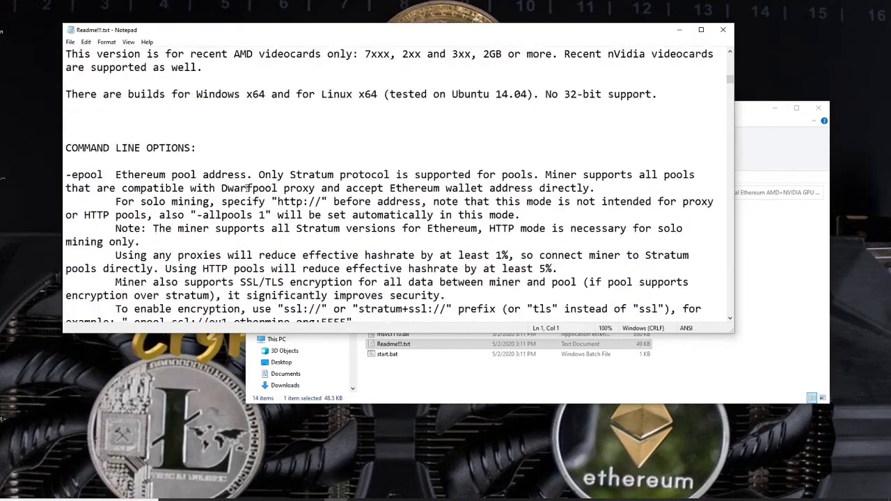
scroll(247, 188, "down", 1)
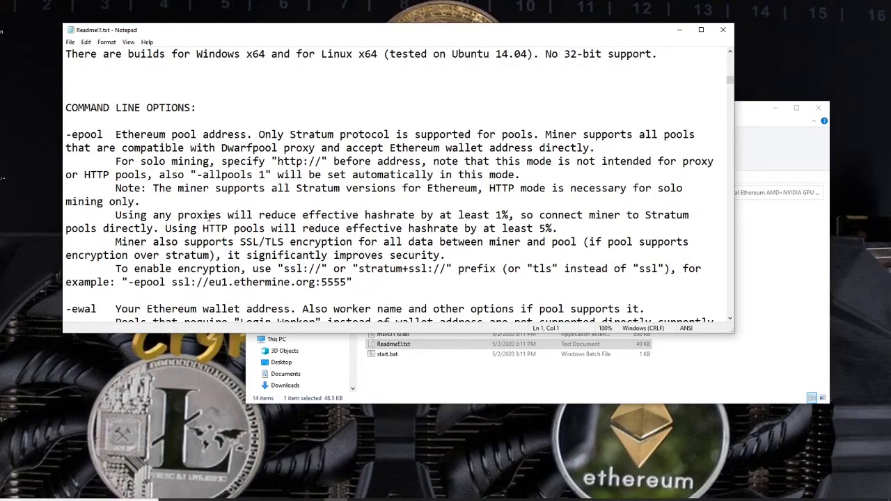
Step: Open start.bat for editing in Notepad, allowing it past the SmartScreen block, and reposition its window over the readme
left_click(384, 355)
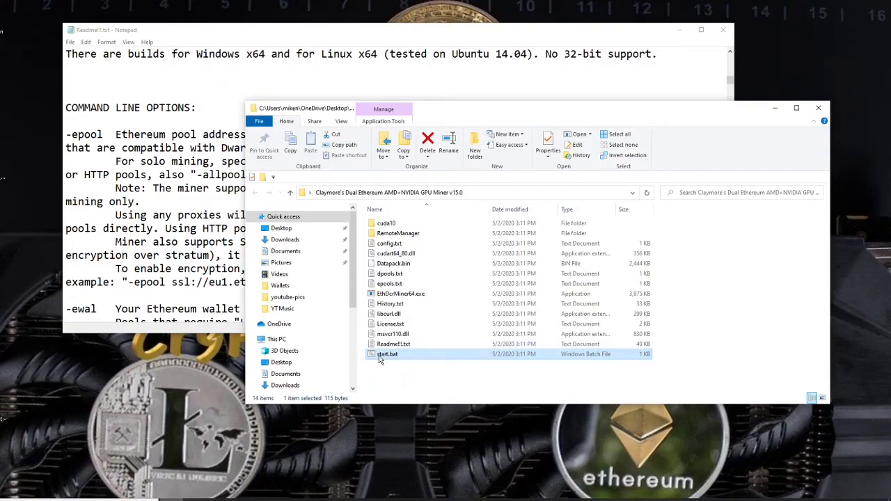
right_click(380, 360)
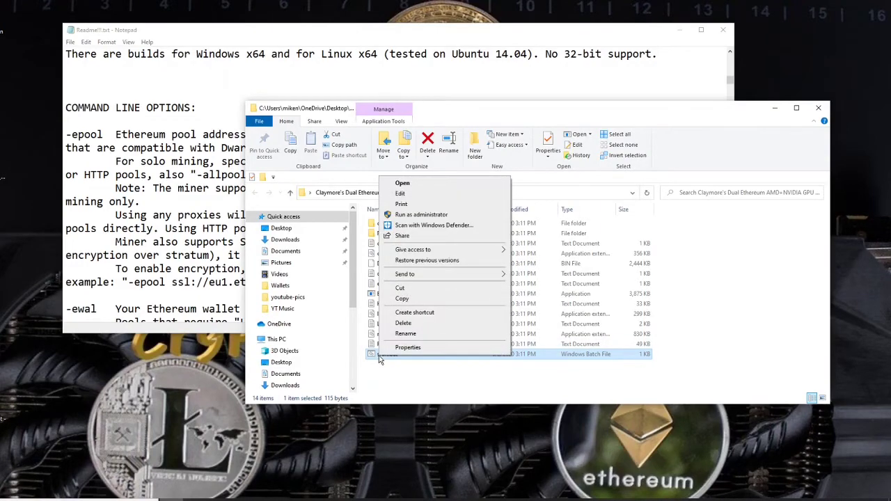
left_click(401, 186)
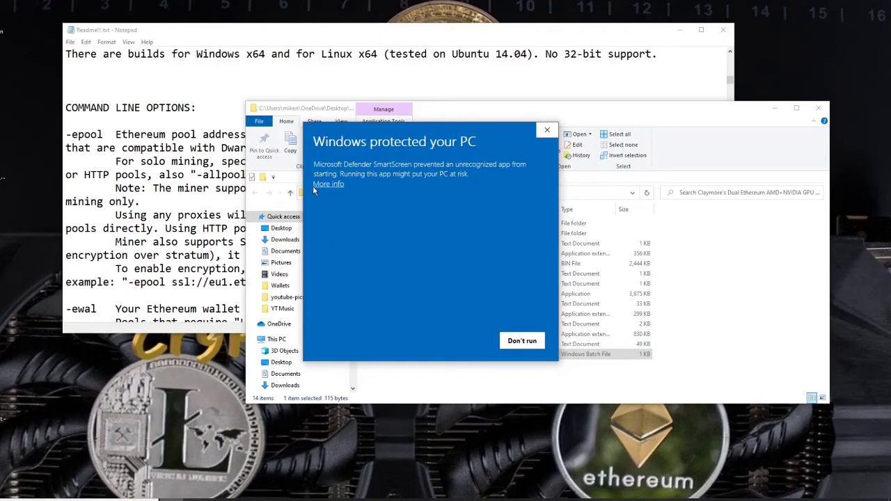
left_click(328, 185)
left_click(461, 342)
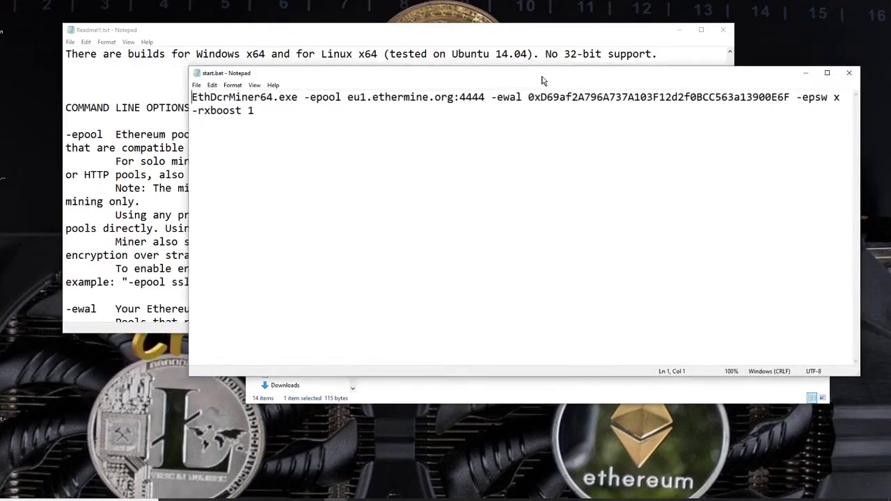
left_click_drag(542, 77, 445, 61)
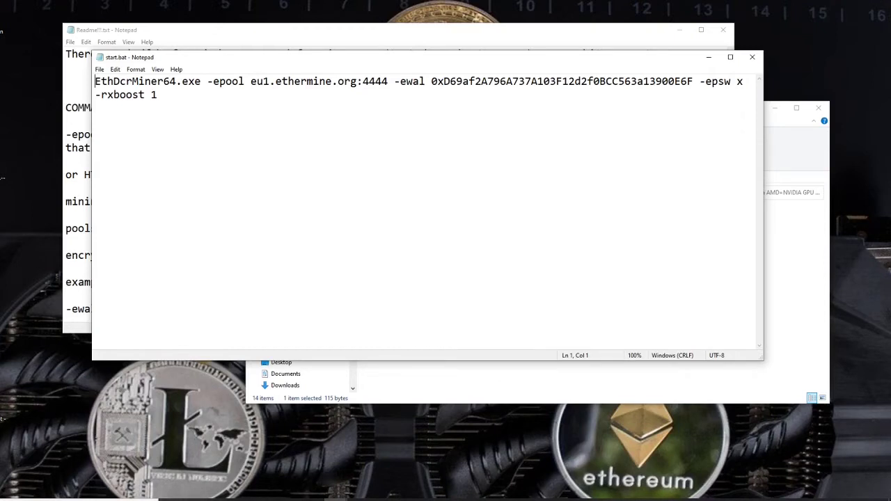
Step: Open the Wallets folder on the desktop, launch ZelCore and log in to the wallet account, keeping the login off screen
double_click(2, 358)
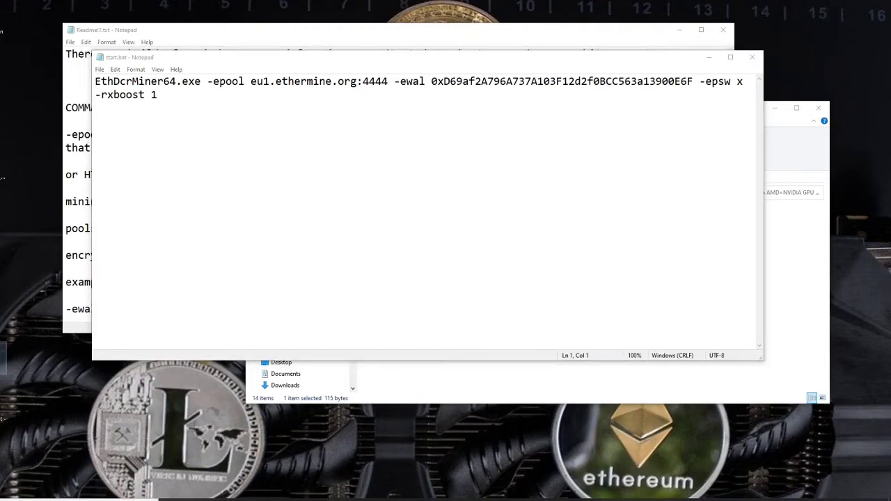
double_click(394, 317)
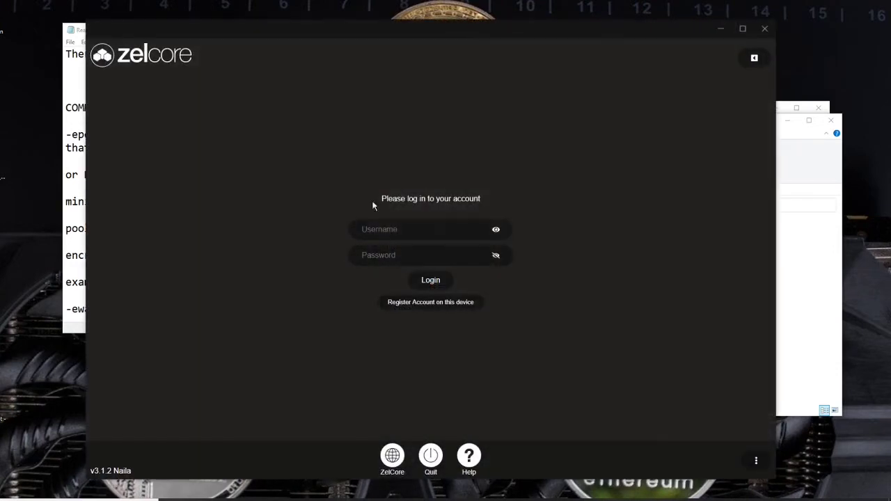
left_click_drag(478, 28, 0, 26)
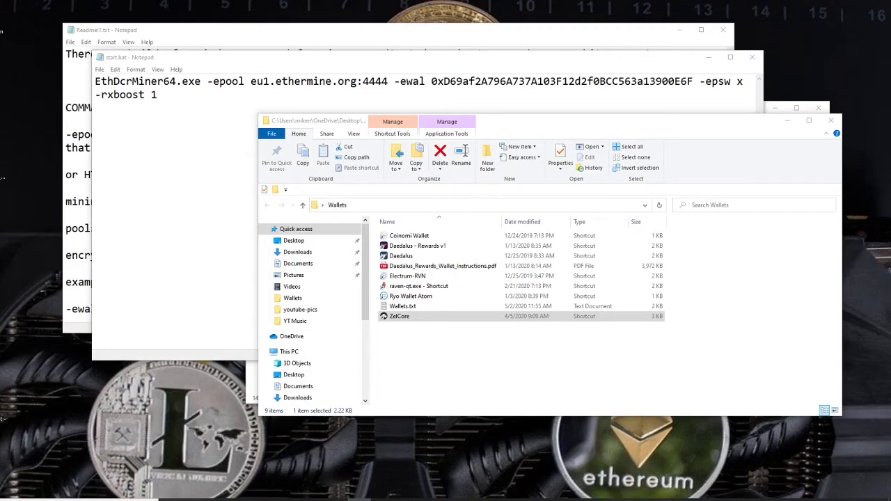
left_click_drag(0, 39, 234, 36)
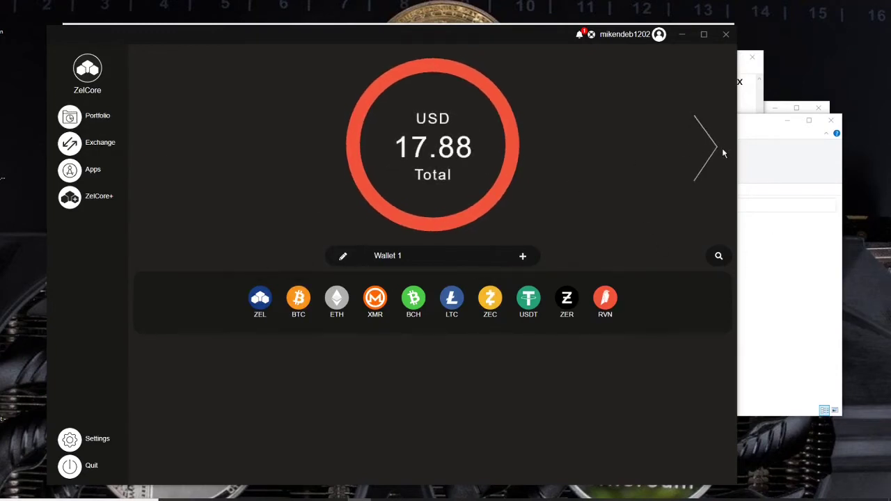
Step: Browse the ZelCore wallets, search the assets for "eth" and add the Ethereum (ETH) coin to Wallet 2
left_click(713, 150)
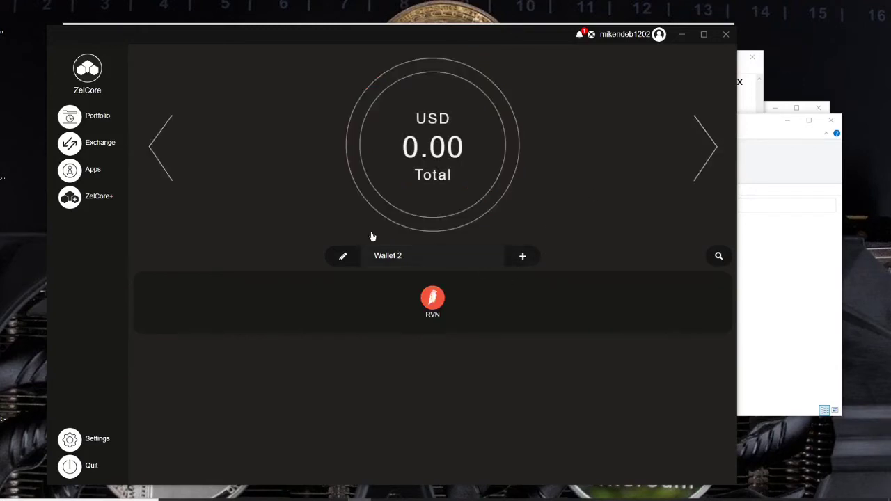
left_click(709, 151)
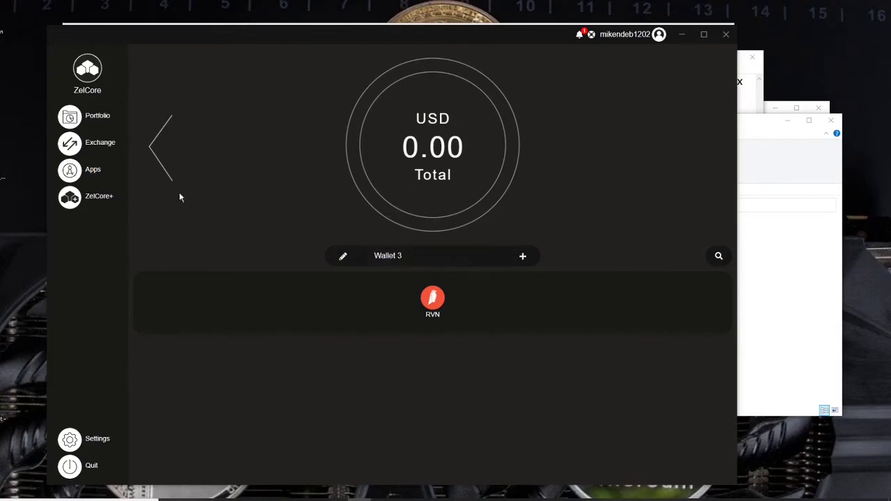
left_click(162, 161)
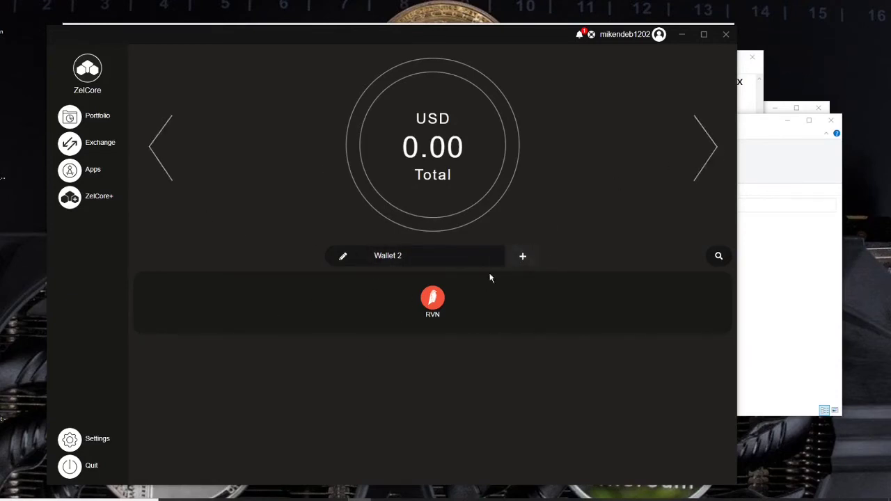
left_click(523, 258)
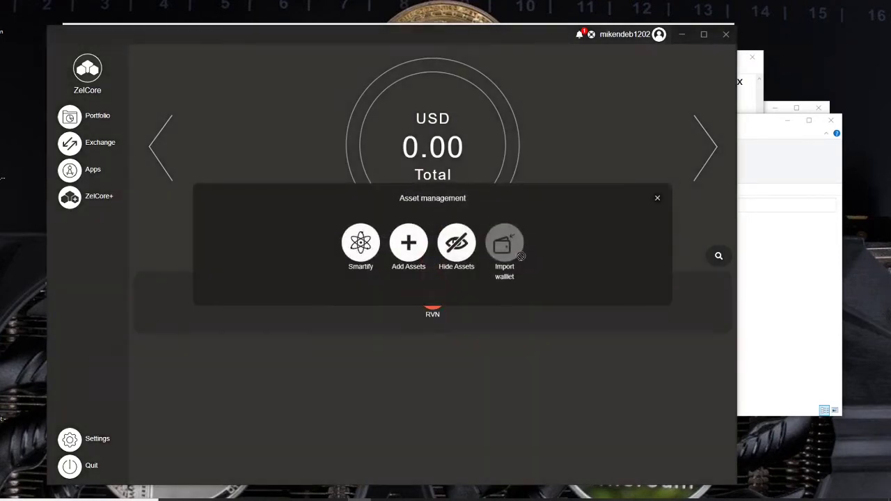
left_click(408, 248)
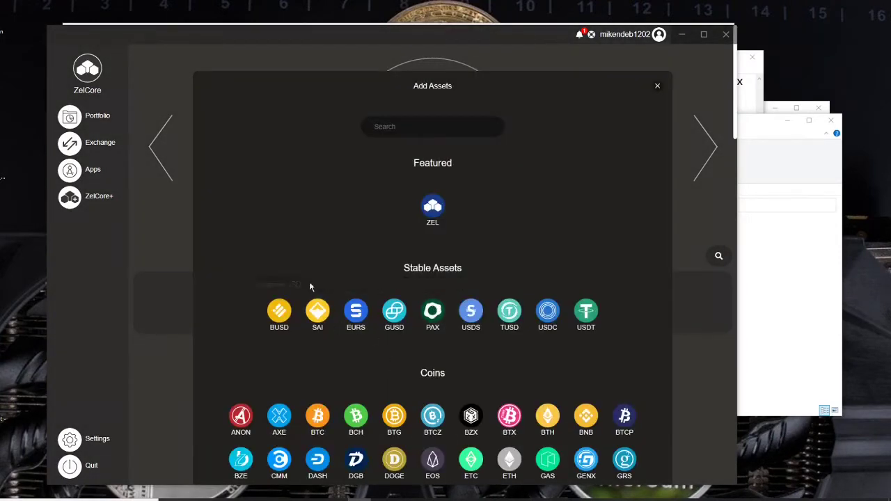
scroll(504, 353, "down", 5)
scroll(506, 352, "up", 3)
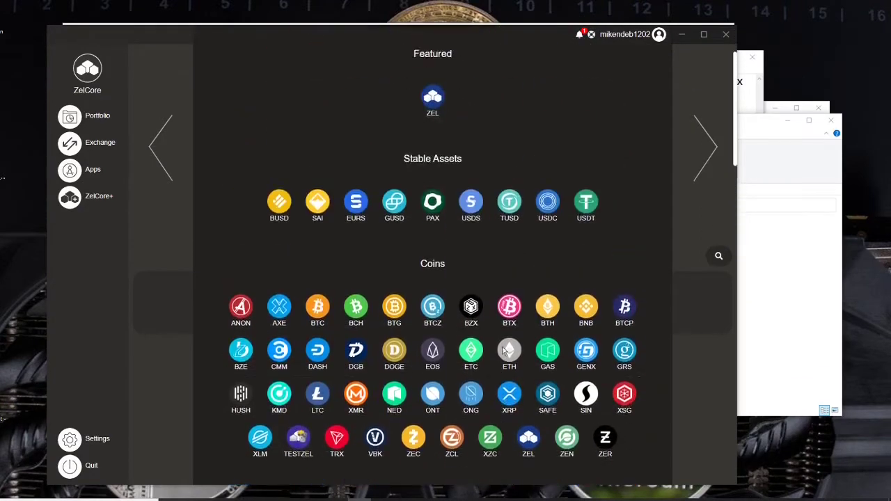
scroll(505, 351, "up", 2)
left_click(416, 131)
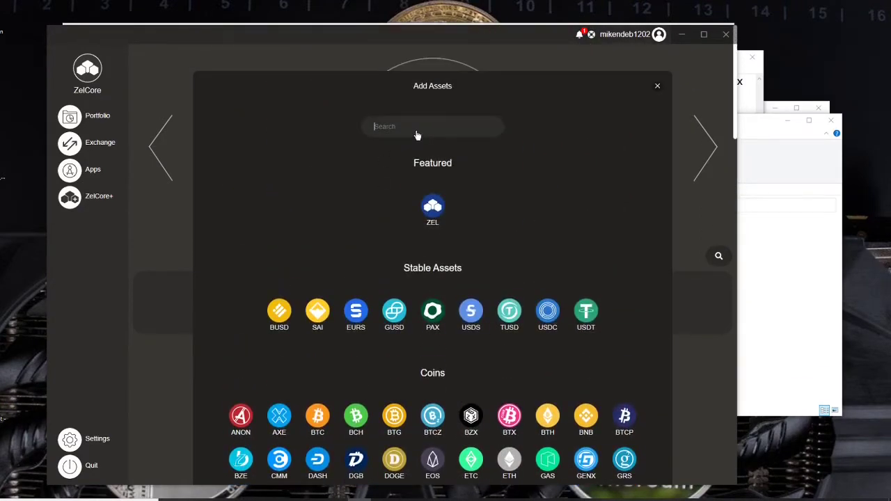
type("eth")
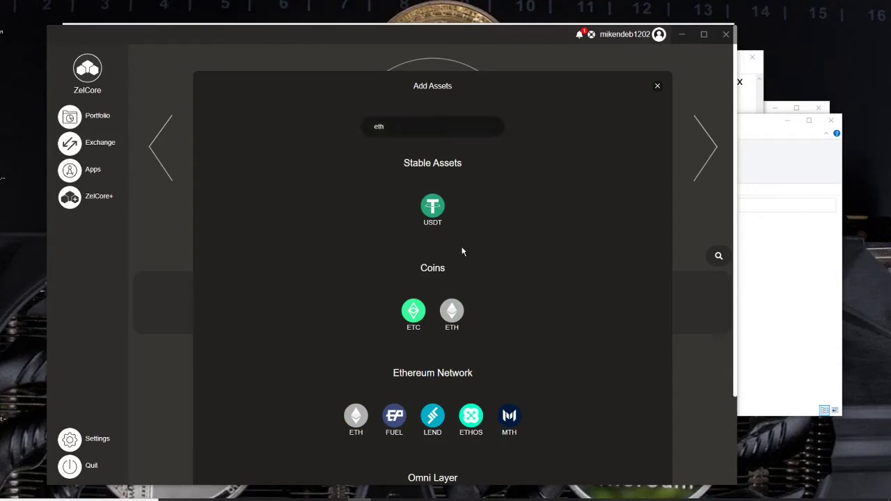
left_click(452, 314)
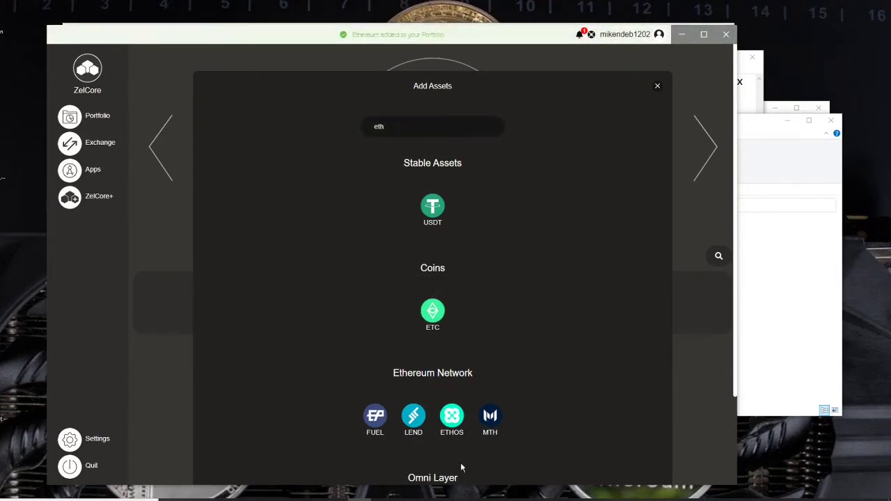
left_click(659, 86)
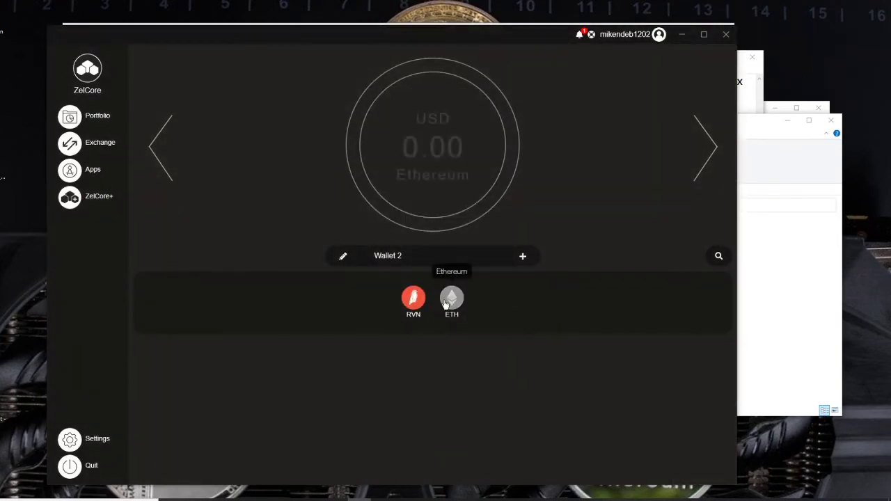
Step: Copy the Ethereum receive address from Wallet 2, and close ZelCore and the Wallets folder
left_click(449, 301)
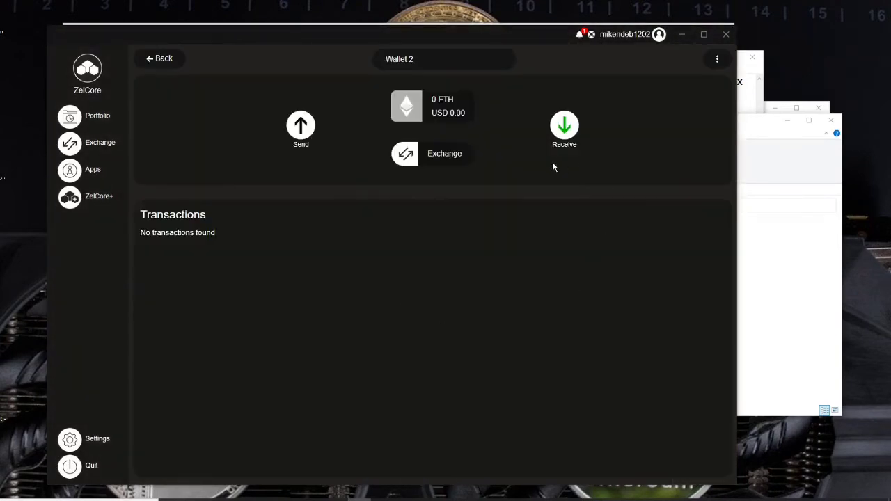
left_click(565, 126)
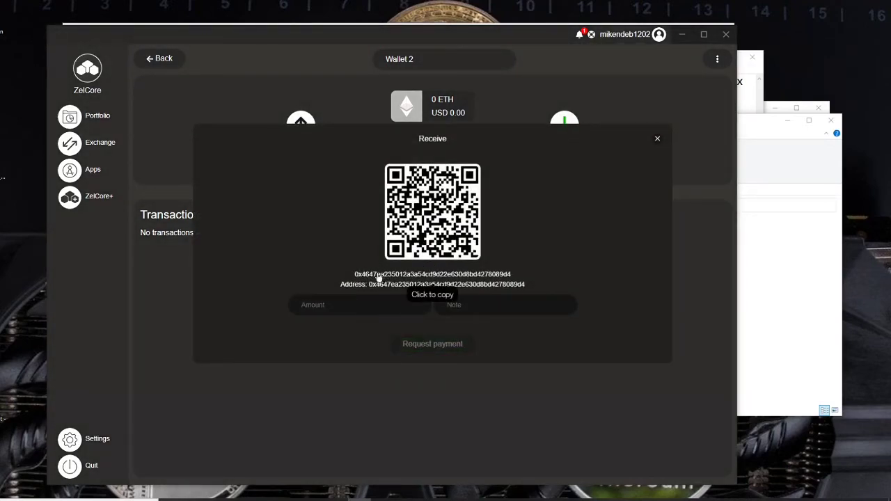
left_click(460, 276)
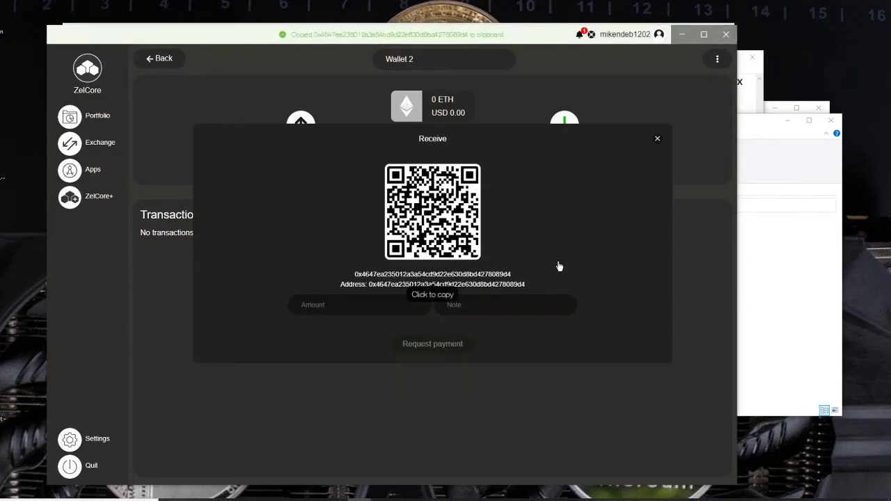
left_click(658, 142)
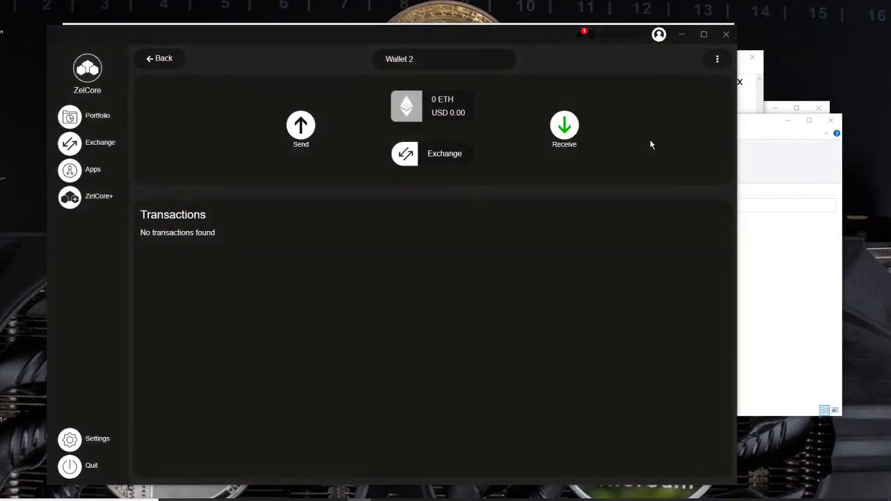
left_click(728, 34)
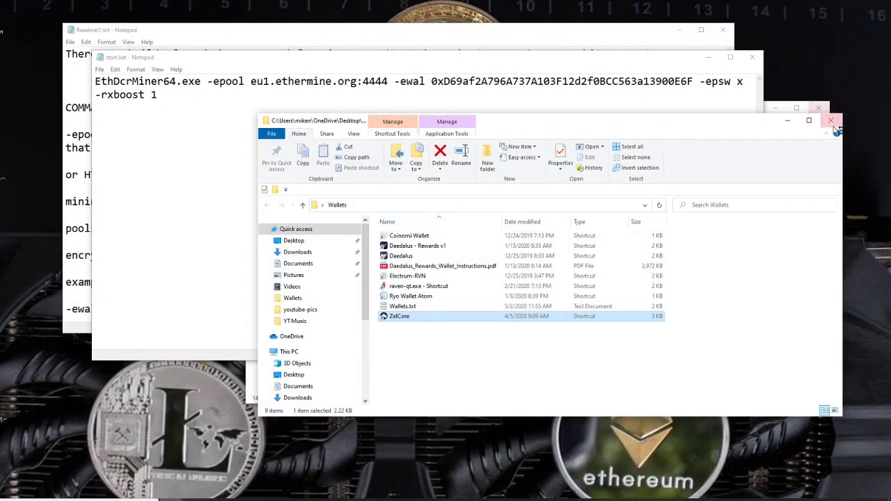
left_click(831, 121)
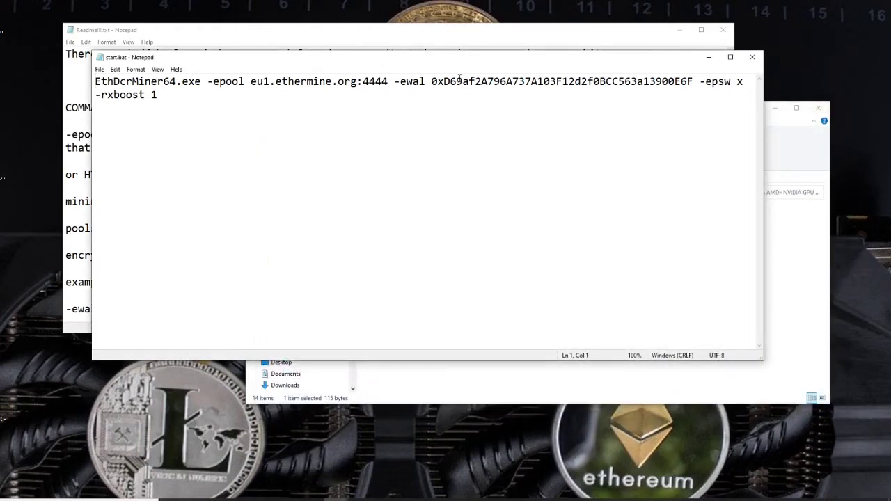
Step: Replace the wallet address after -ewal in start.bat with the copied Ethereum receive address
left_click_drag(432, 81, 694, 81)
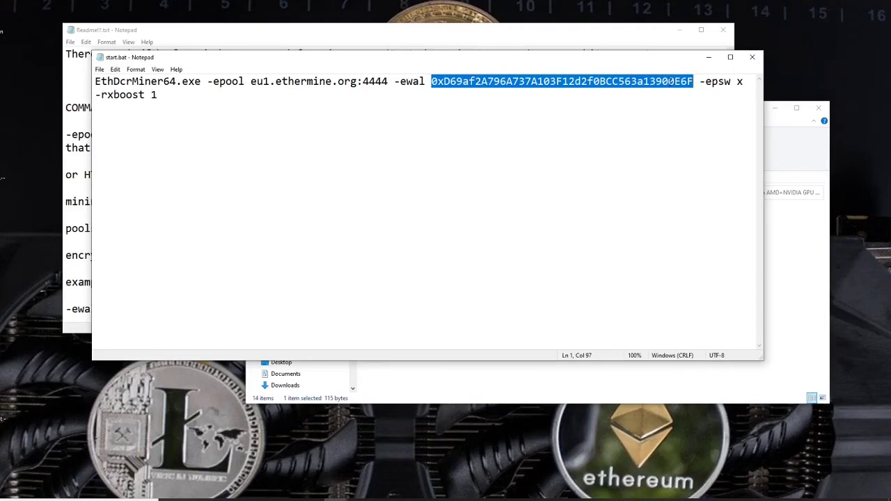
key("ctrl+v")
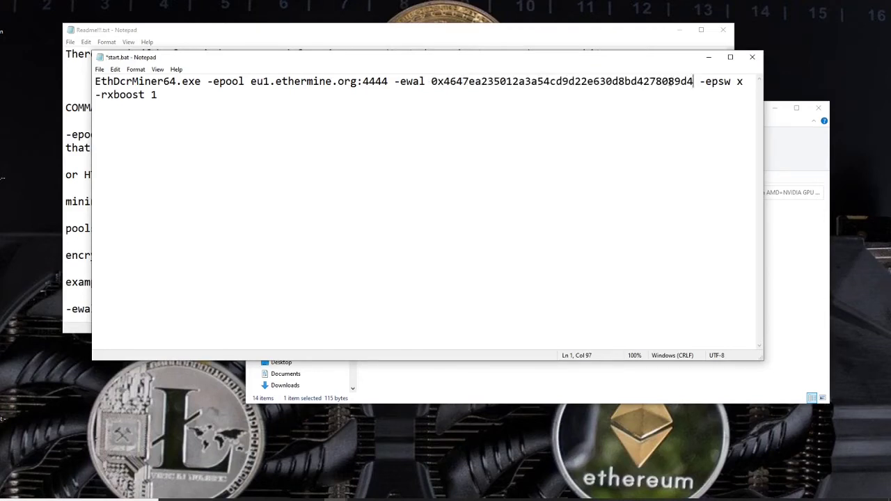
right_click(557, 84)
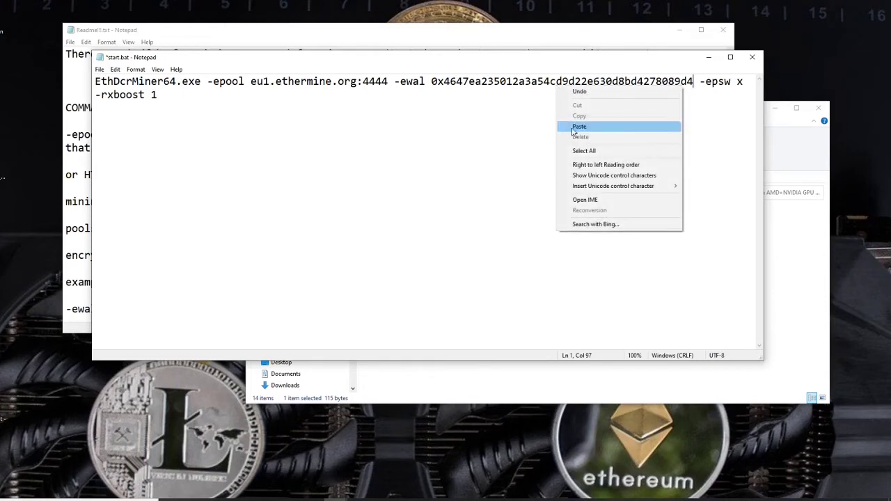
left_click(427, 144)
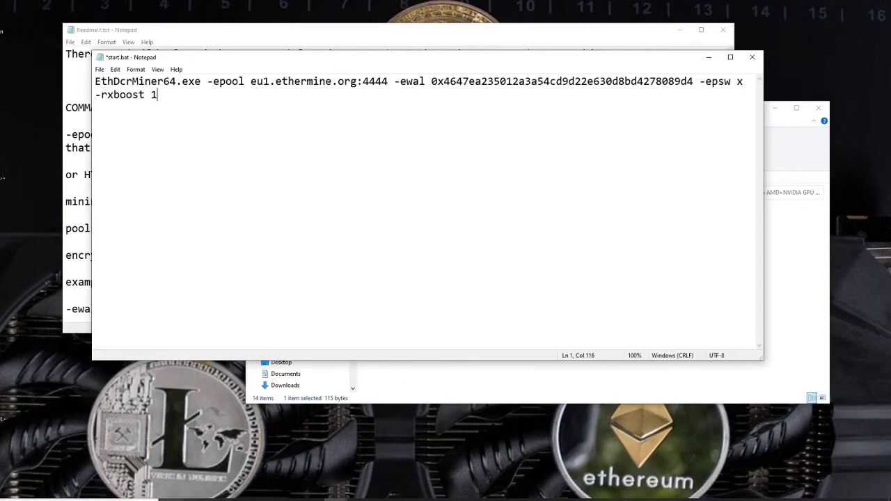
Step: Switch to Chrome, close the Downloads page and look up the US East server in Ethermine's connection instructions
mouse_move(195, 500)
left_click(195, 500)
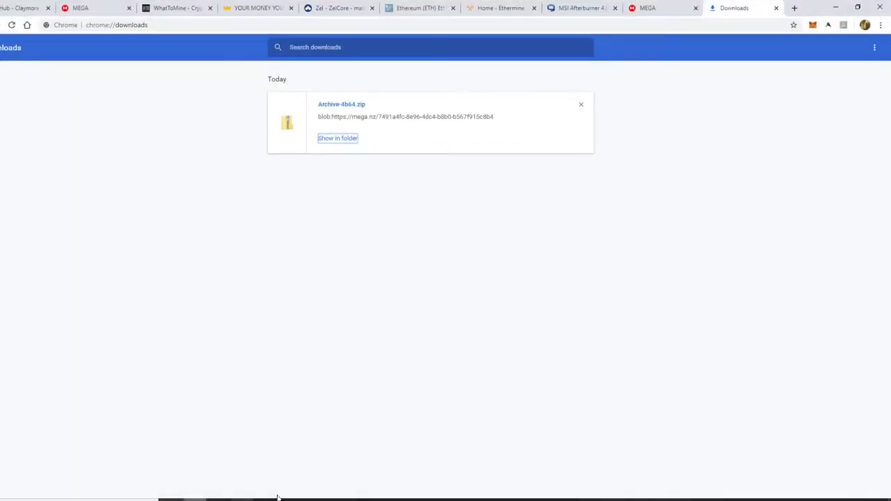
left_click(776, 7)
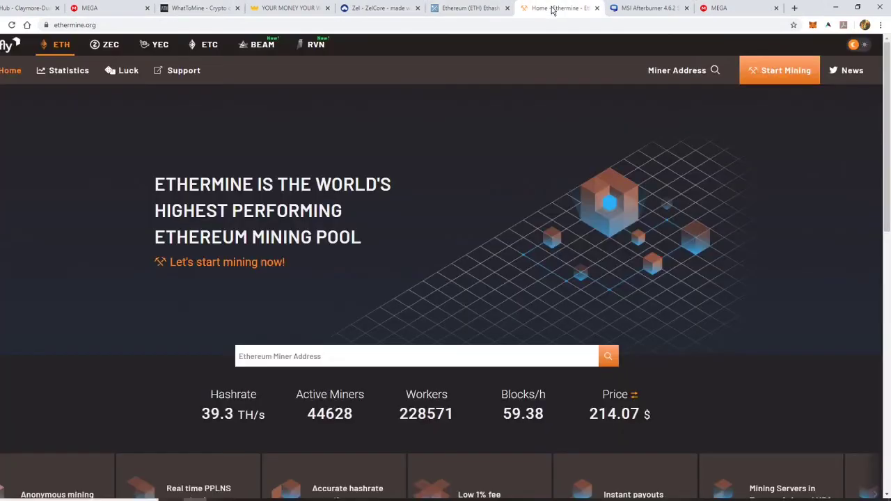
left_click(551, 8)
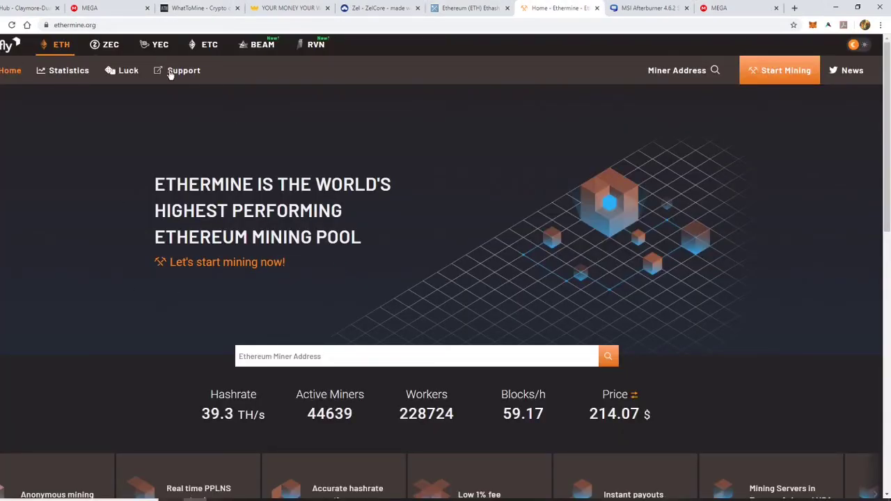
left_click(784, 78)
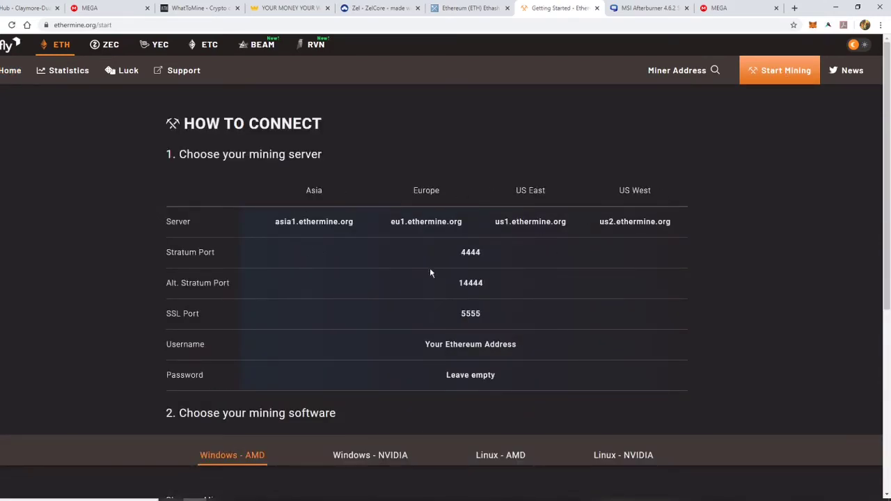
scroll(448, 265, "down", 2)
scroll(449, 268, "up", 2)
left_click_drag(495, 222, 563, 223)
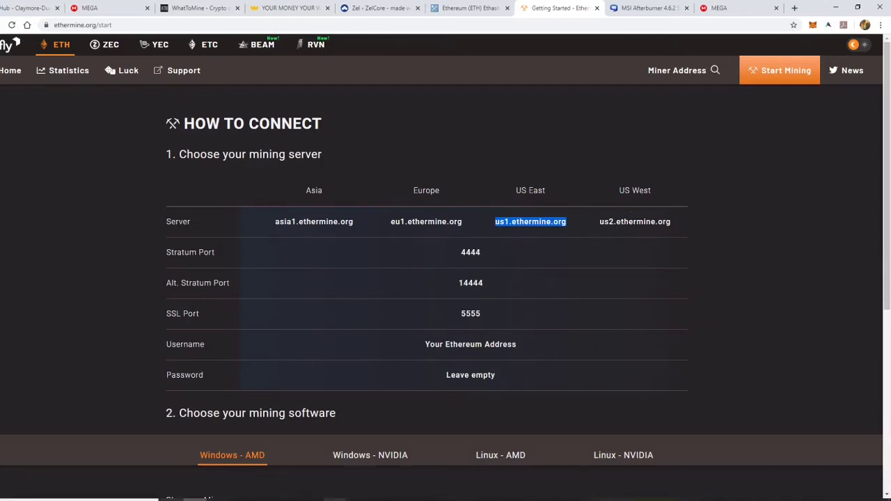
Step: Switch back to start.bat in Notepad and change the -epool server to us1.ethermine.org
left_click(386, 470)
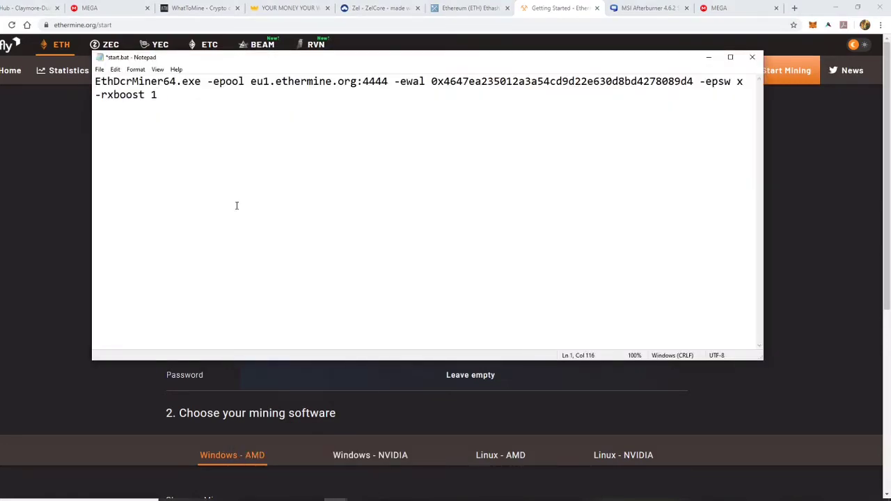
left_click(261, 80)
key("BackSpace")
key("BackSpace")
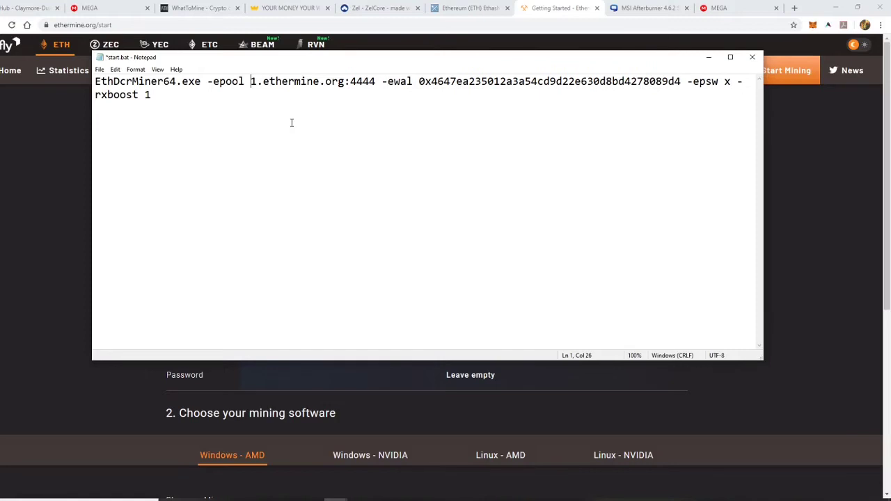
type("us")
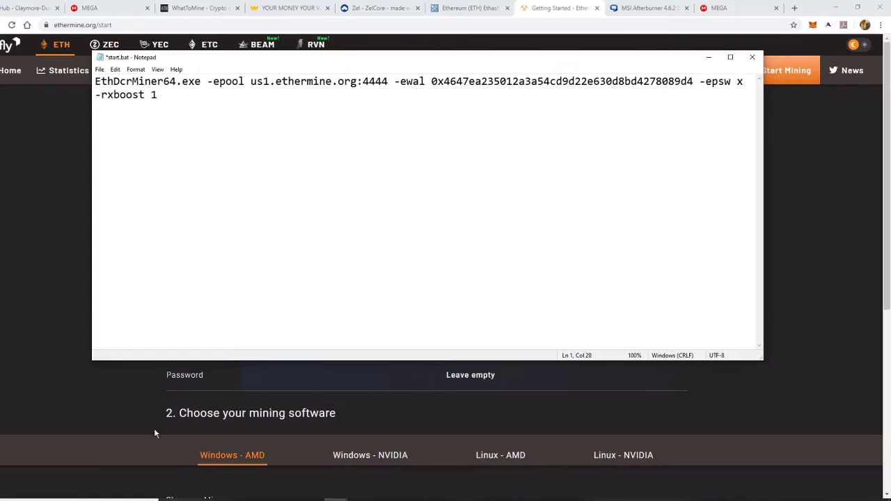
Step: Examine the Windows - AMD and Windows - NVIDIA mining software options on Ethermine's connection page
left_click(60, 214)
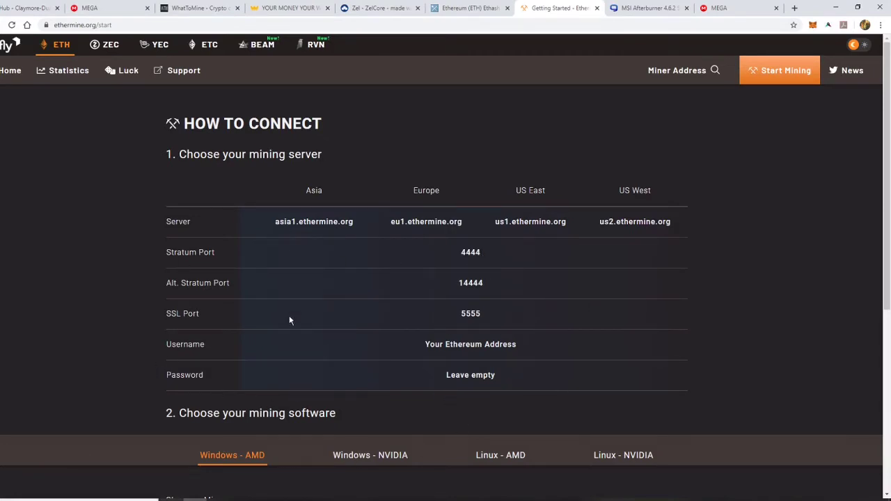
scroll(494, 189, "down", 3)
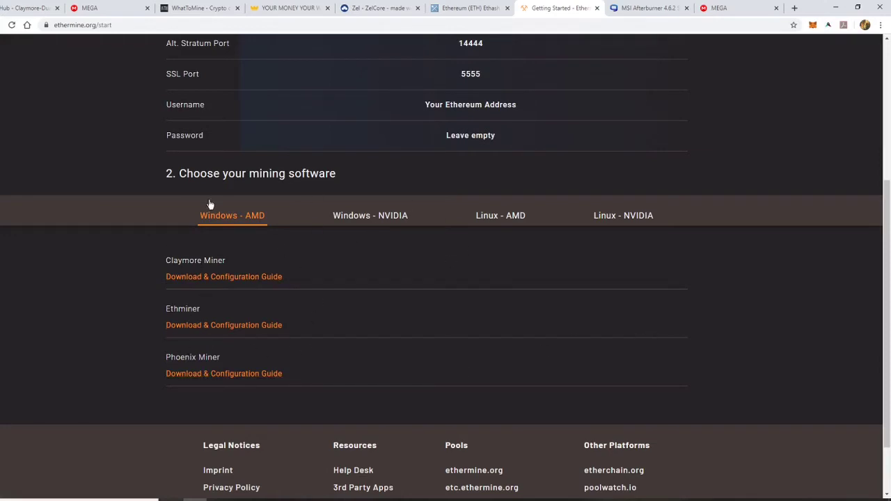
left_click(365, 223)
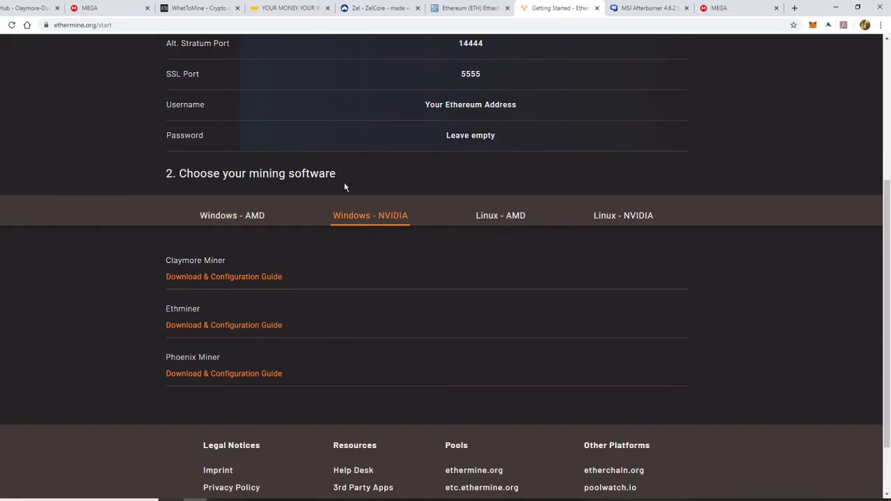
scroll(695, 148, "up", 3)
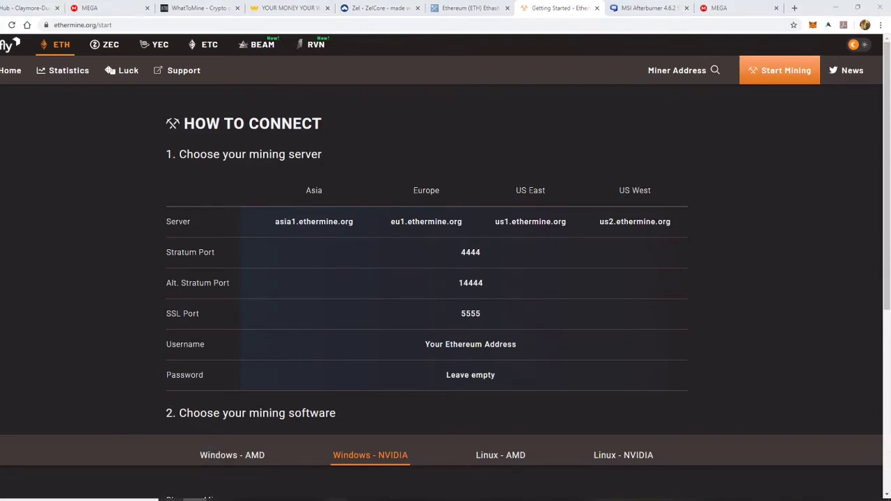
Step: Switch to start.bat in Notepad, minimize Chrome, and remove the -rxboost 1 option from the end of the command line
mouse_move(335, 499)
left_click(381, 486)
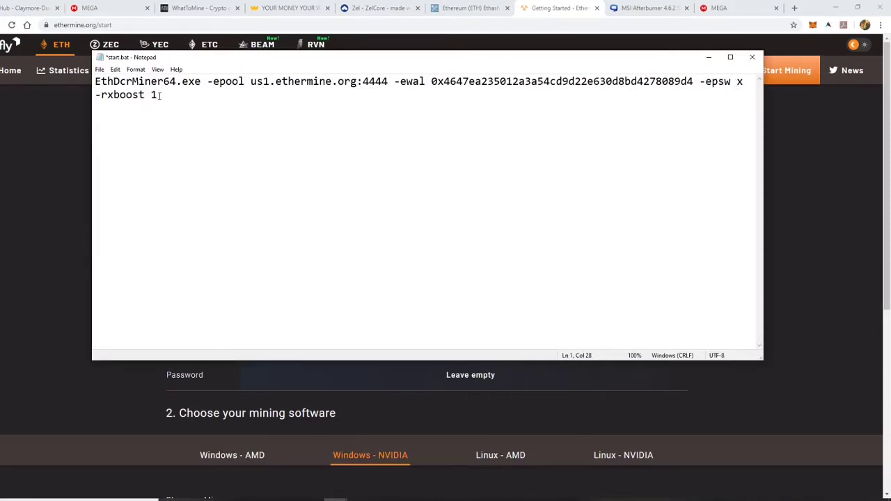
left_click(836, 7)
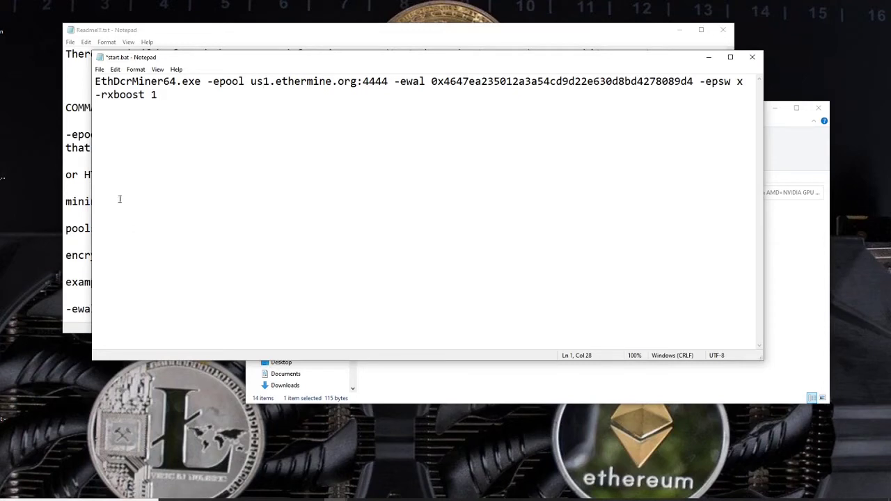
left_click_drag(158, 95, 96, 98)
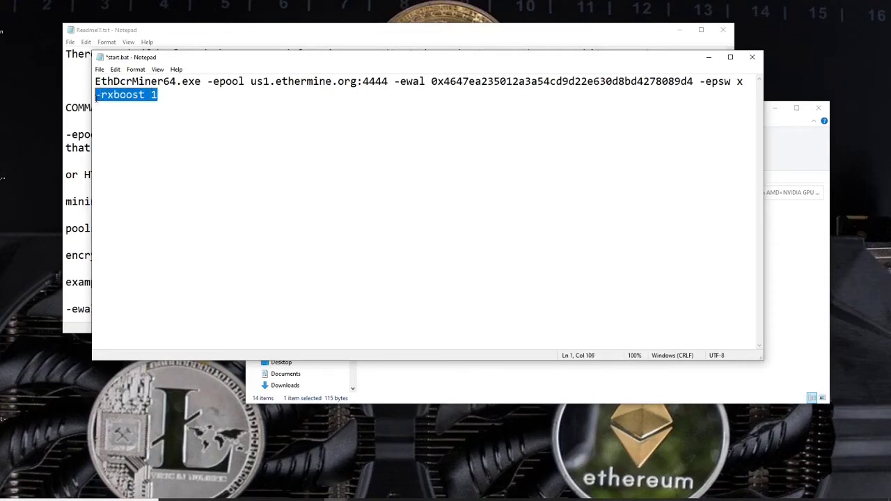
key("BackSpace")
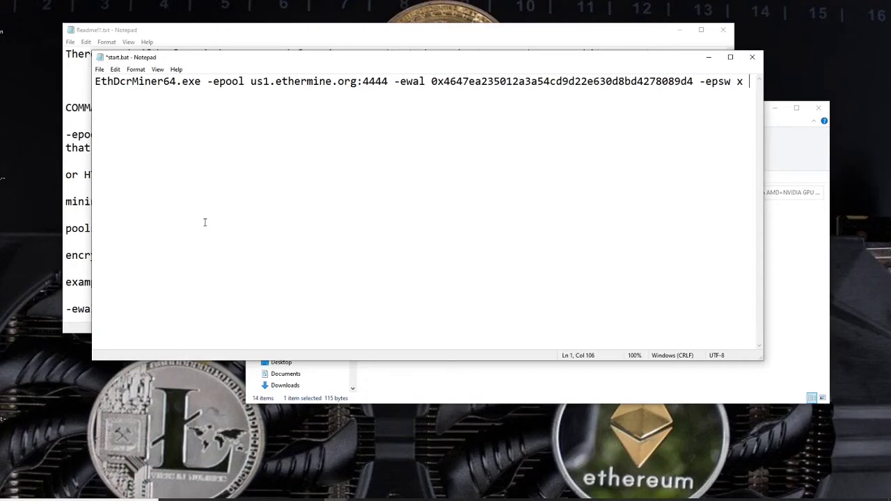
Step: Search Readme!!!.txt for -rxboost and read the option's description, then close the search
left_click(185, 36)
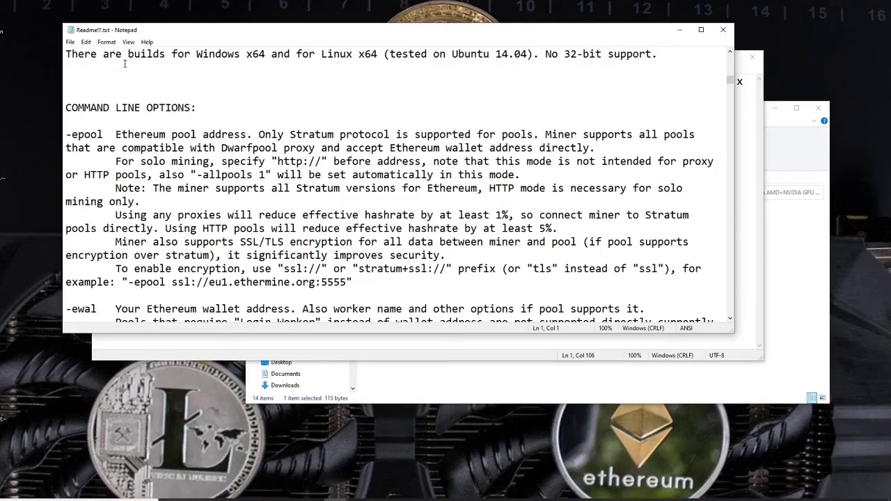
key("ctrl+f")
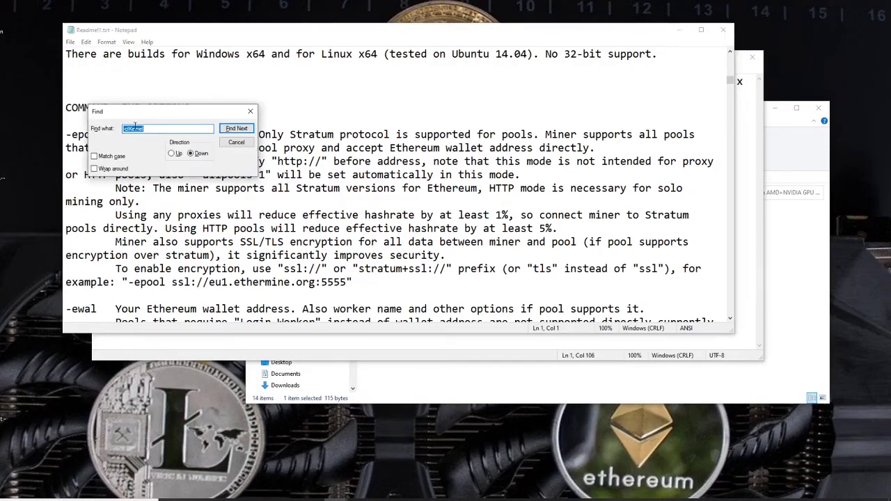
type("-rxboost")
left_click(236, 128)
scroll(359, 221, "down", 1)
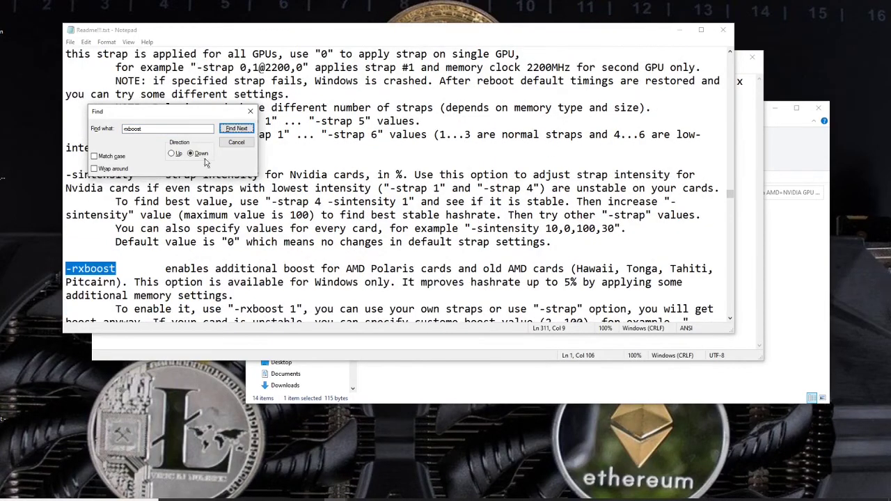
left_click_drag(188, 113, 107, 60)
scroll(182, 317, "down", 2)
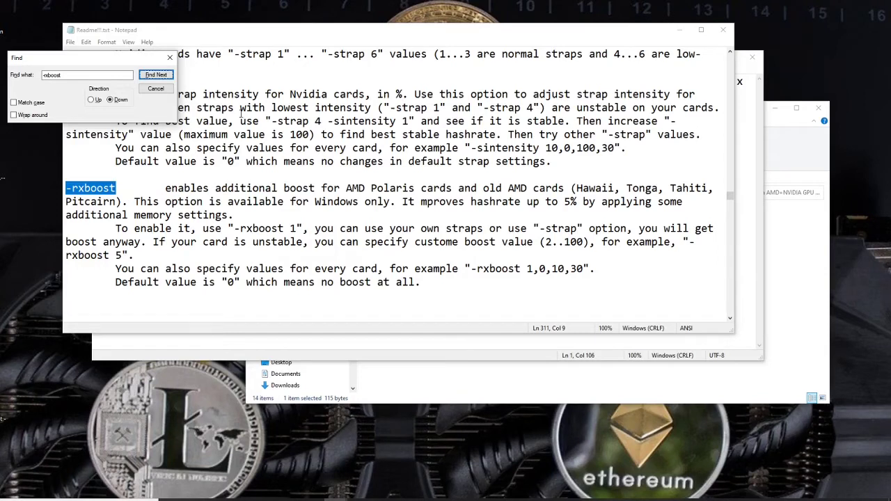
left_click(155, 90)
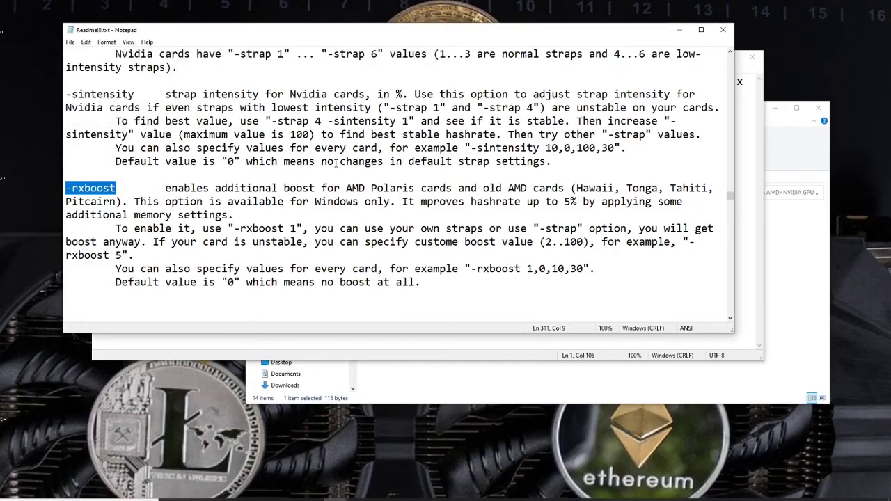
Step: Look through the command line options in Readme!!!.txt, from -epool and -ewal to the AMD-specific options
scroll(336, 162, "up", 20)
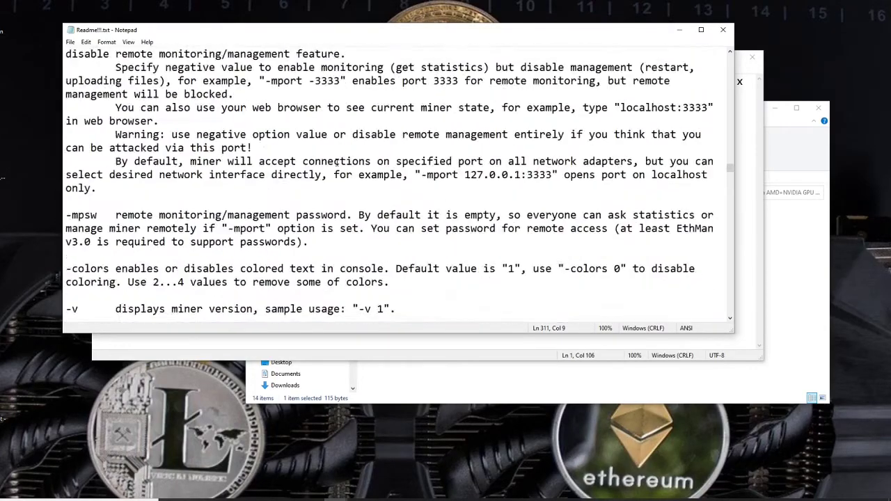
scroll(336, 162, "up", 20)
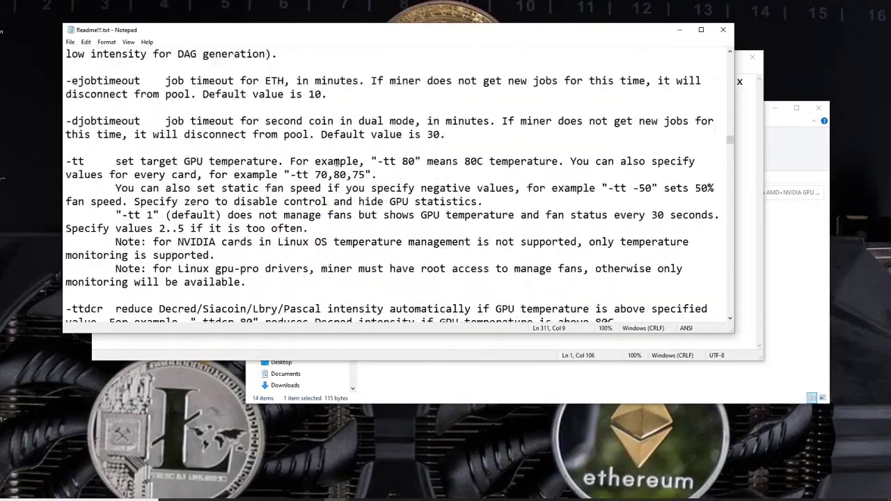
scroll(336, 161, "up", 20)
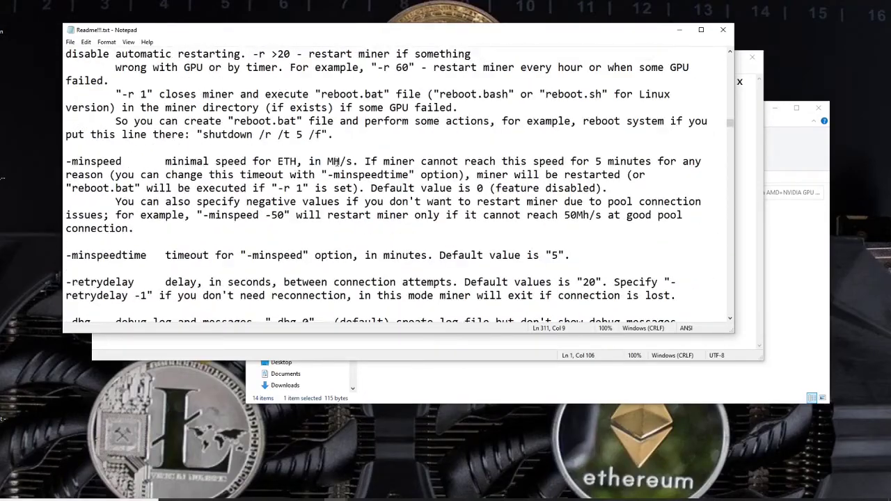
scroll(336, 162, "up", 20)
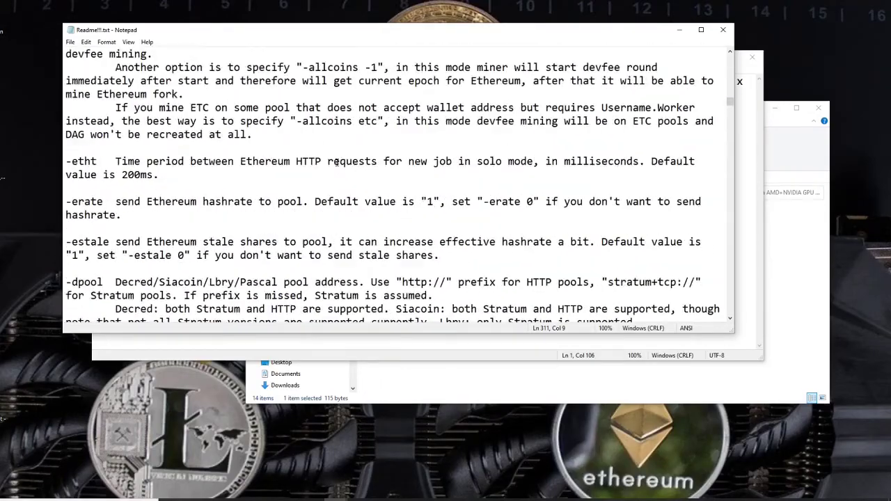
scroll(336, 161, "up", 5)
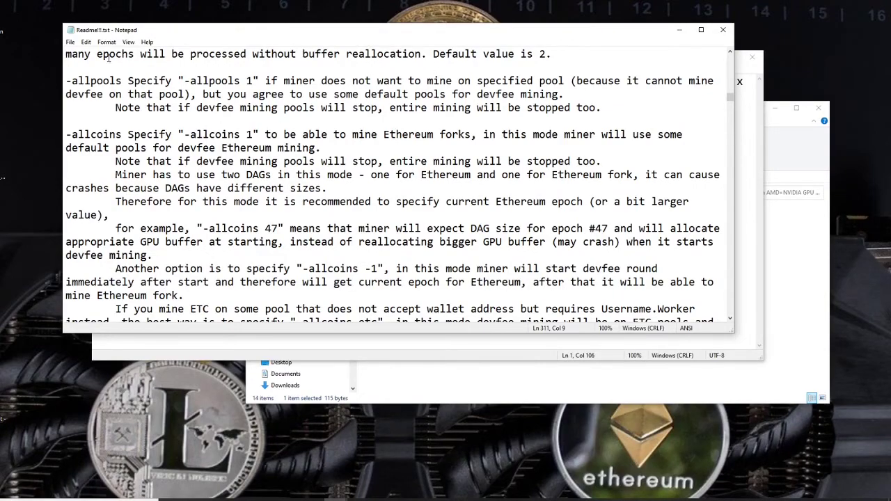
scroll(176, 170, "up", 20)
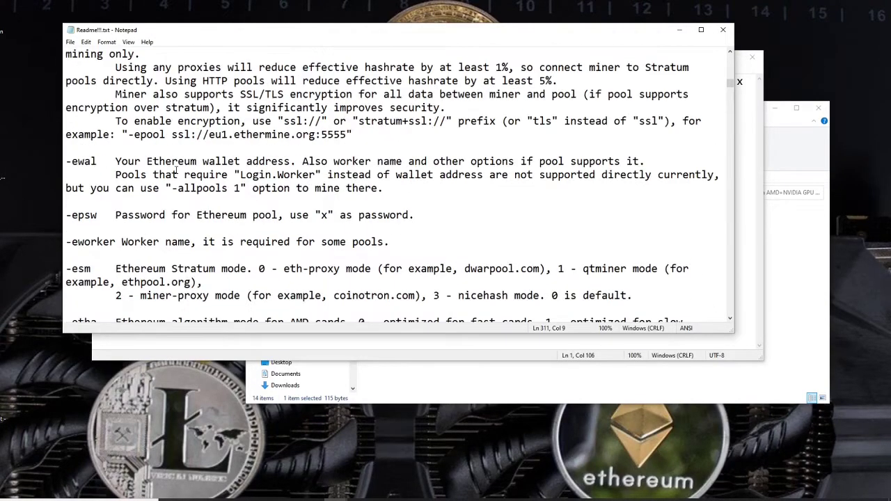
scroll(177, 170, "down", 2)
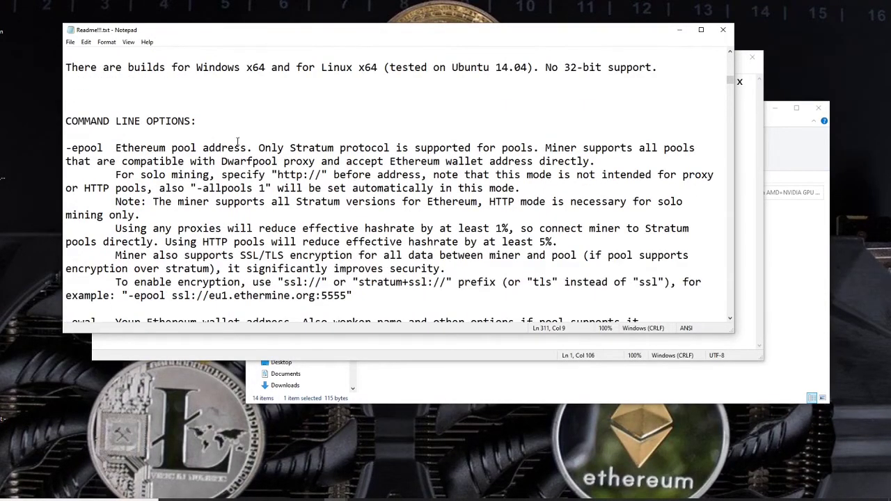
scroll(257, 154, "down", 2)
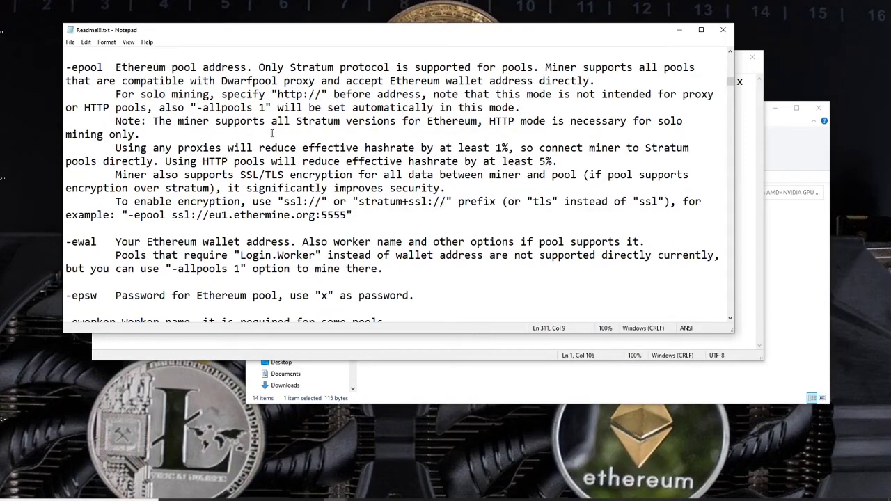
scroll(219, 179, "down", 8)
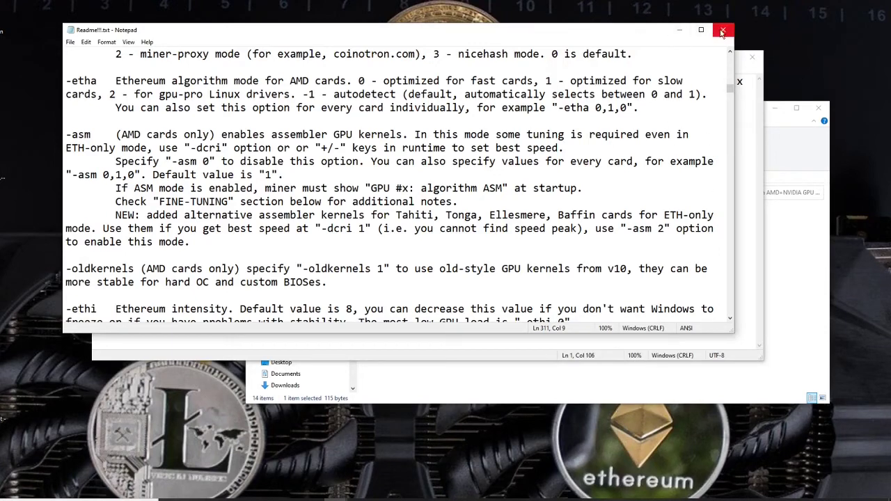
Step: Minimize the Readme, add -strap 5 after -epsw x in start.bat, and save and close the file
left_click(679, 31)
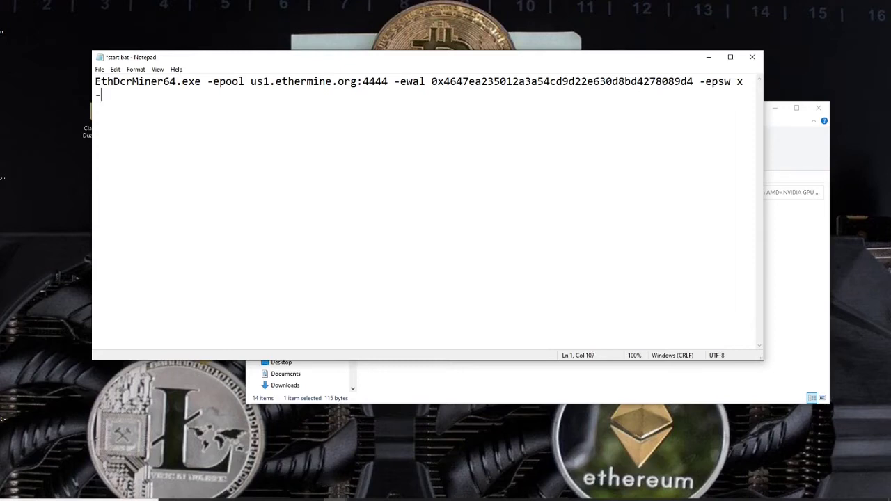
type("strap 5")
left_click(100, 69)
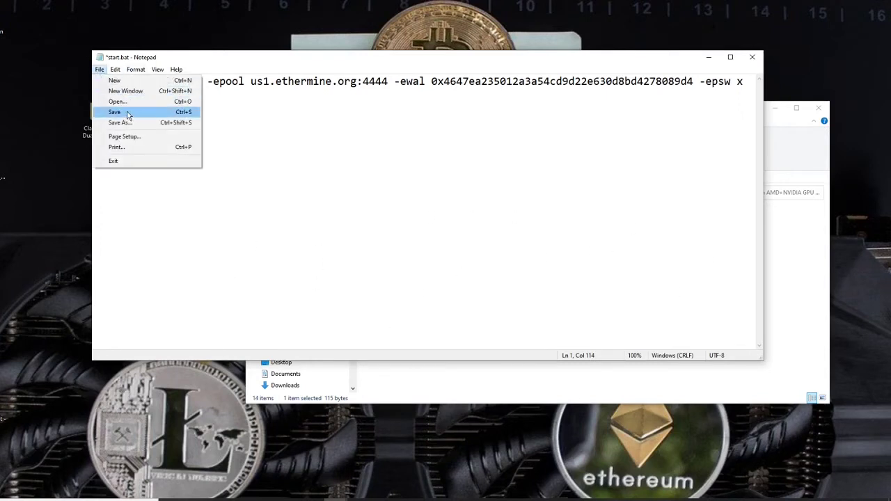
left_click(128, 114)
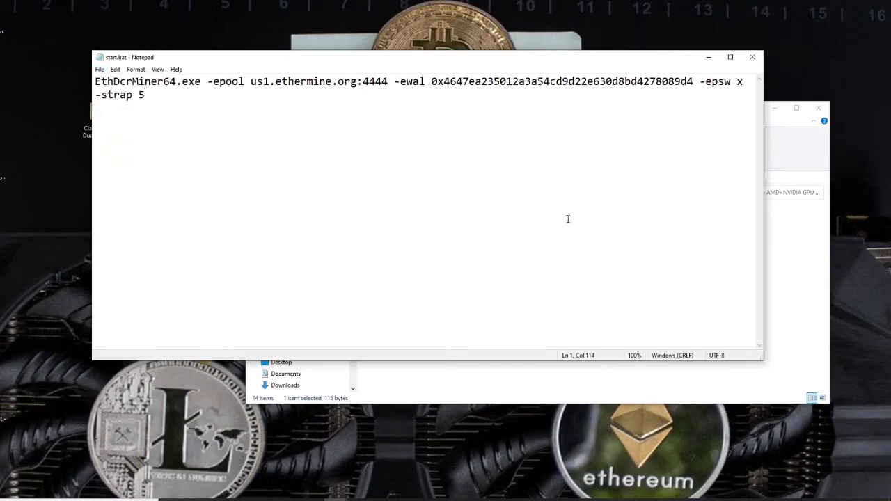
left_click(752, 57)
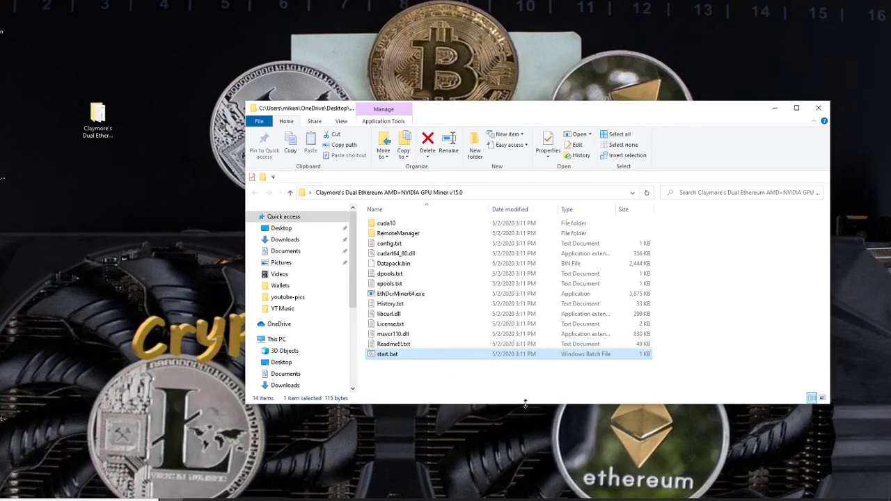
Step: Switch to MSI Afterburner and review the master graphics processor selection and user interface settings in its properties
left_click(266, 500)
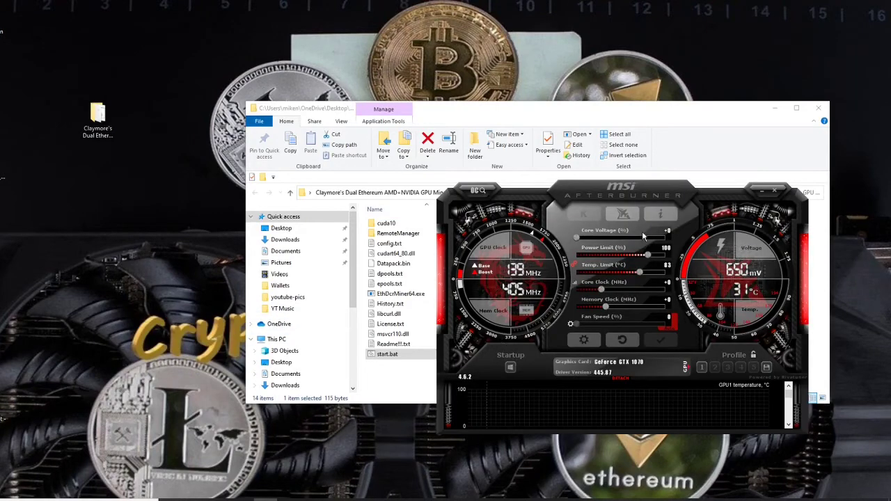
left_click_drag(622, 193, 418, 98)
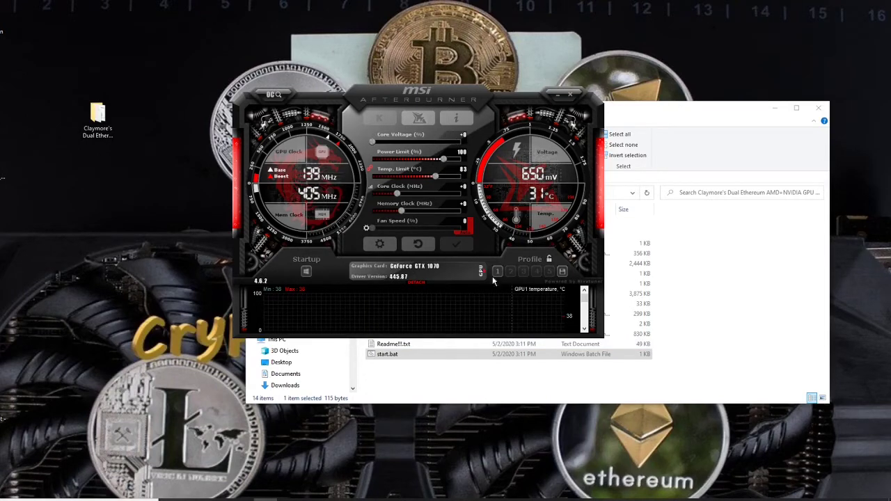
left_click(380, 243)
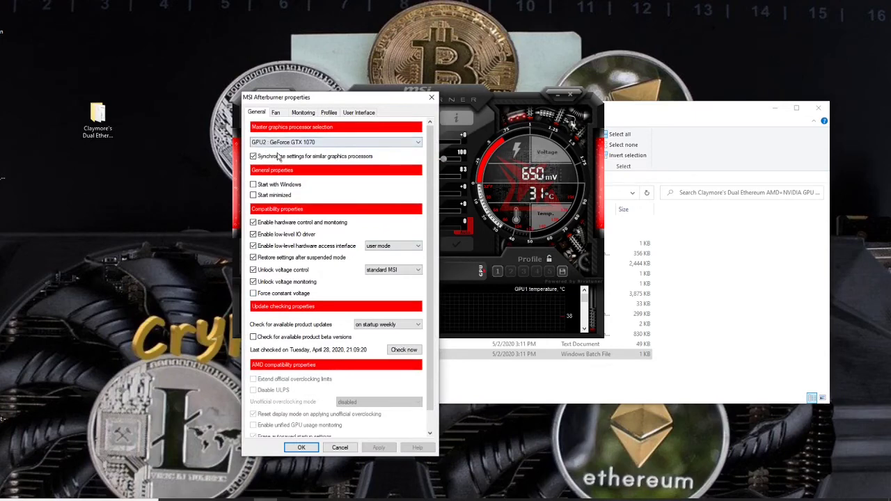
left_click(395, 144)
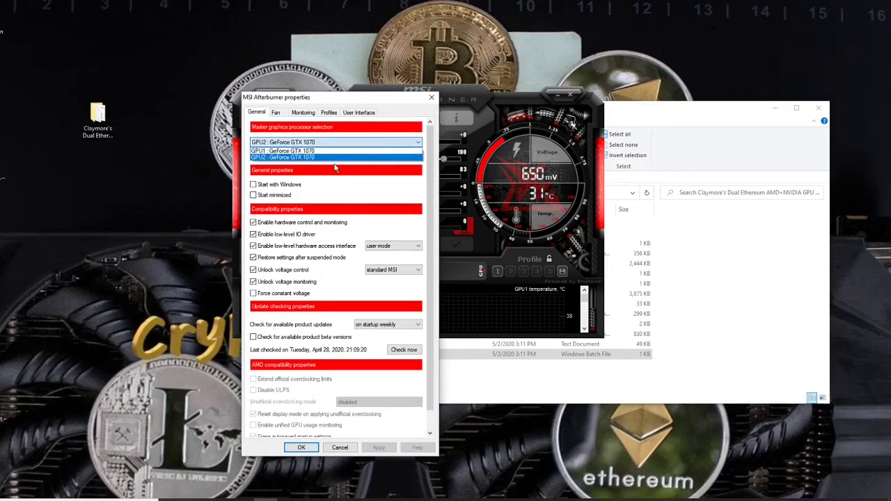
left_click(339, 152)
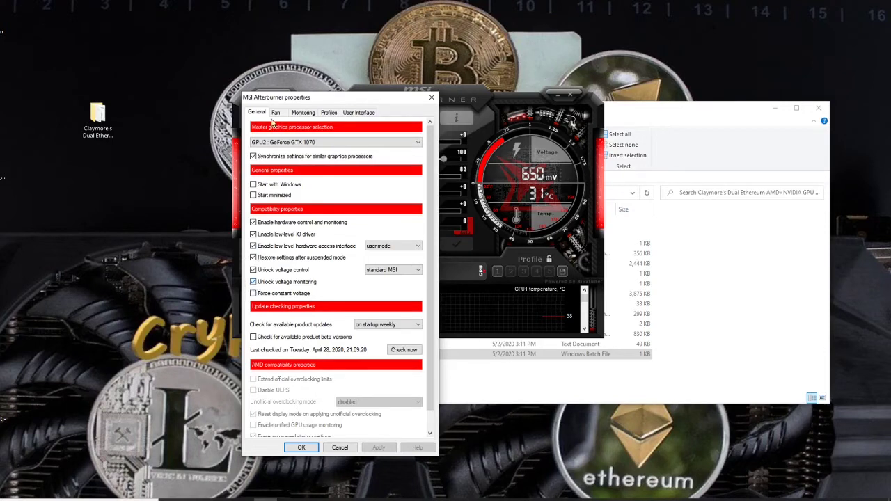
left_click(358, 113)
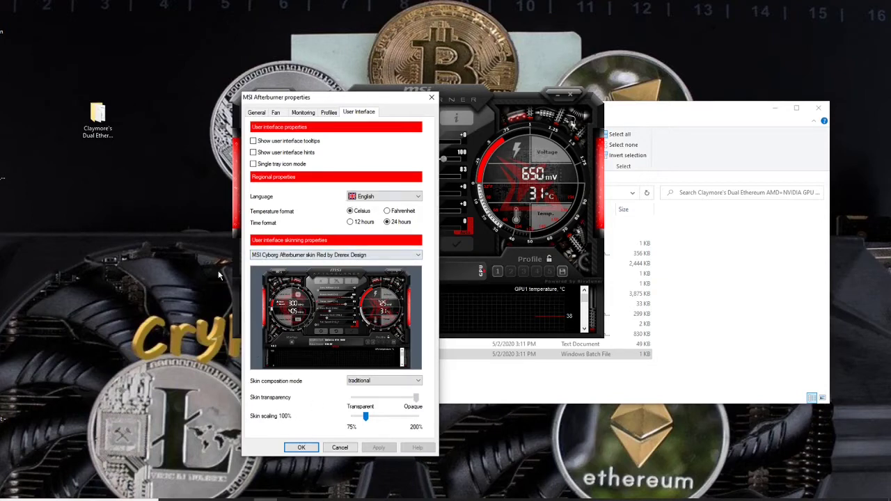
left_click(257, 113)
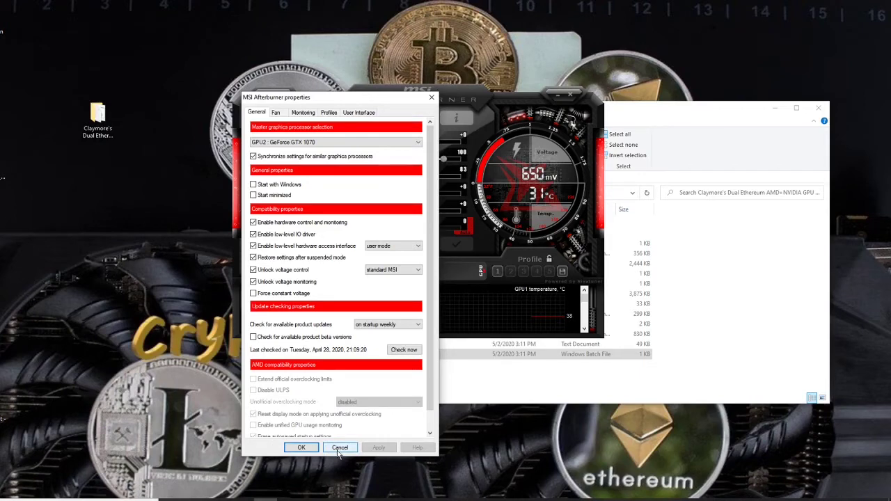
left_click(301, 447)
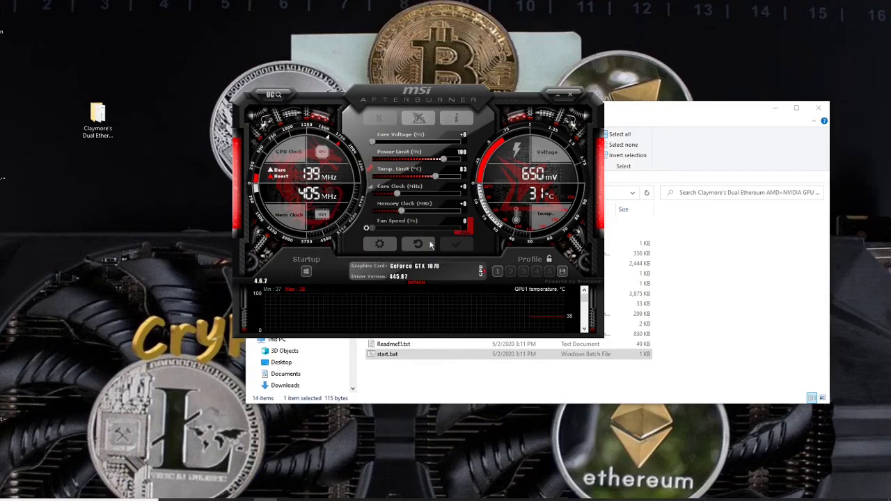
Step: Load and apply overclocking profile 1 with power limit 75, core clock +100, memory clock +450 and fan speed 70
left_click(497, 271)
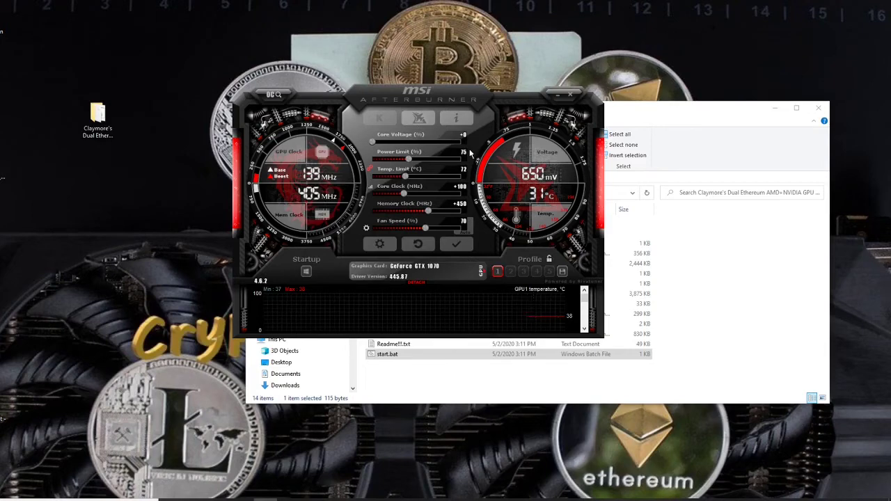
left_click(457, 249)
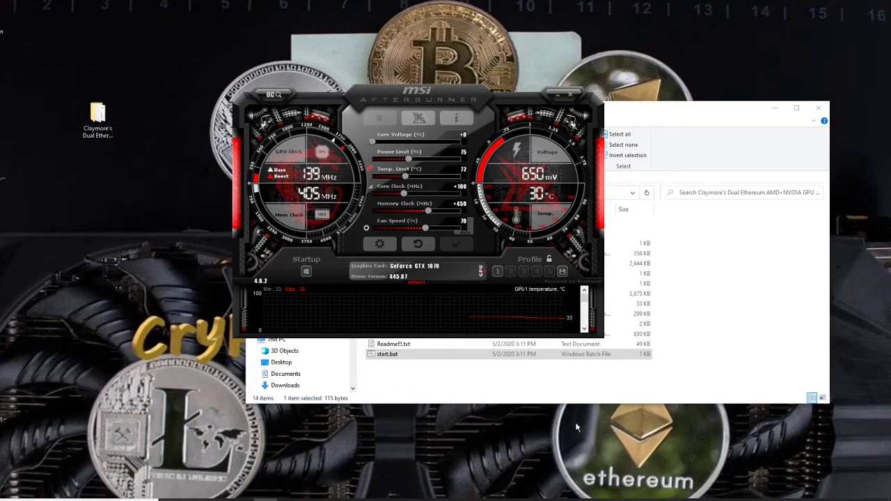
Step: Switch to the Claymore miner folder in File Explorer and run start.bat as administrator
left_click(500, 400)
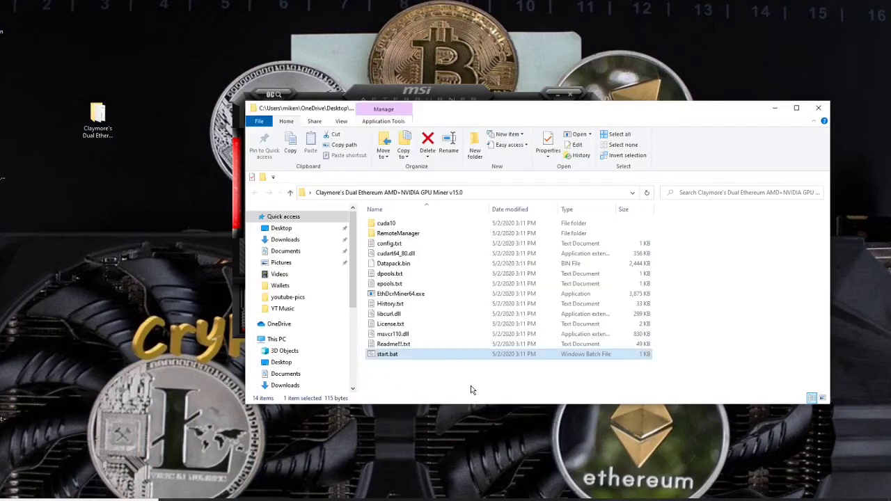
right_click(385, 357)
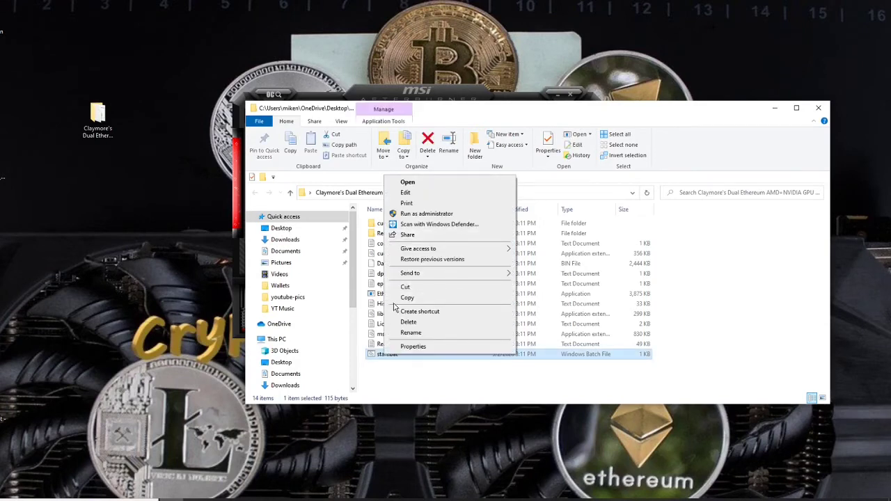
left_click(426, 214)
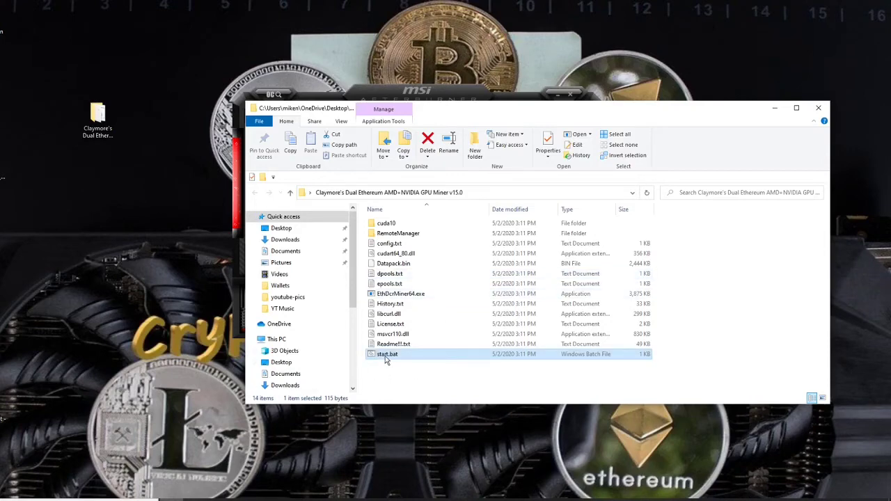
Step: Test the miner by running start.bat from the Claymore folder, check the hash rates in the console, and close it
left_click_drag(610, 115, 668, 153)
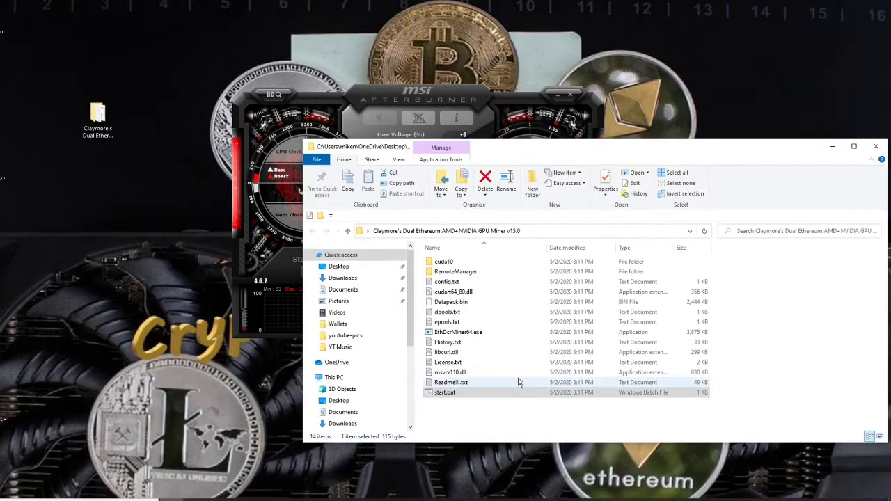
double_click(439, 394)
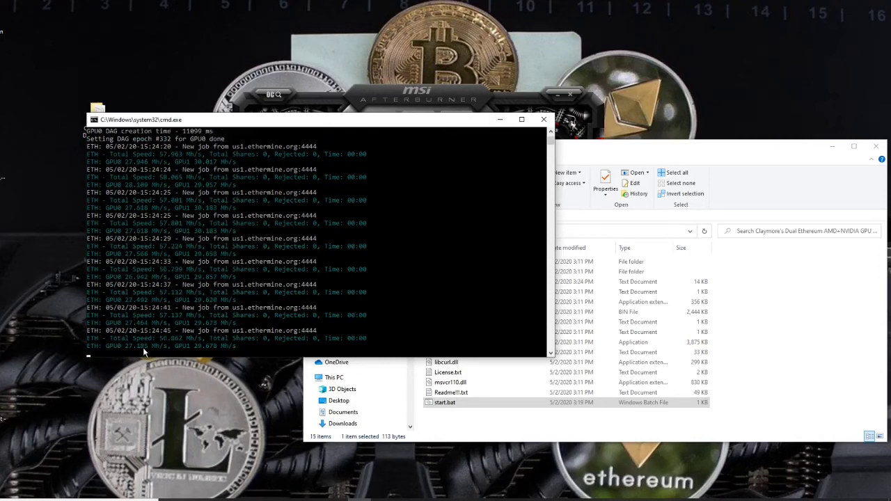
left_click(547, 120)
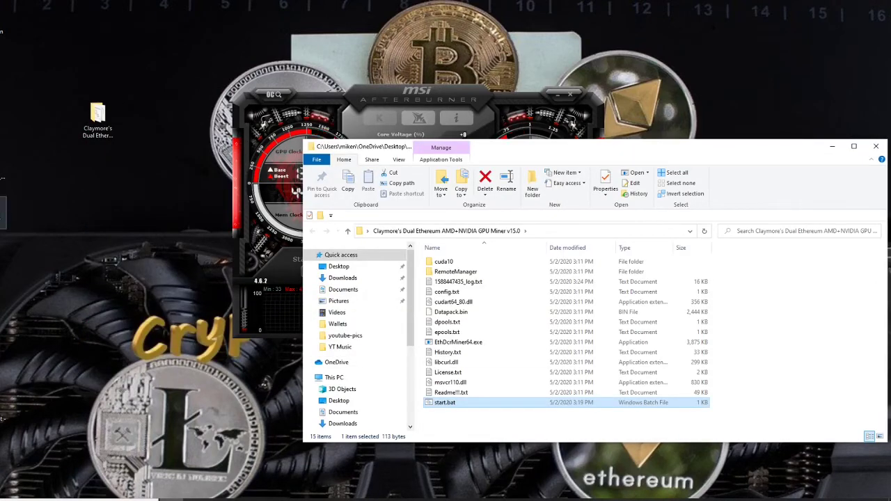
Step: Open the older ETHstart.bat for editing from the Claymore v15.0 folder inside the desktop crypto folder
double_click(2, 213)
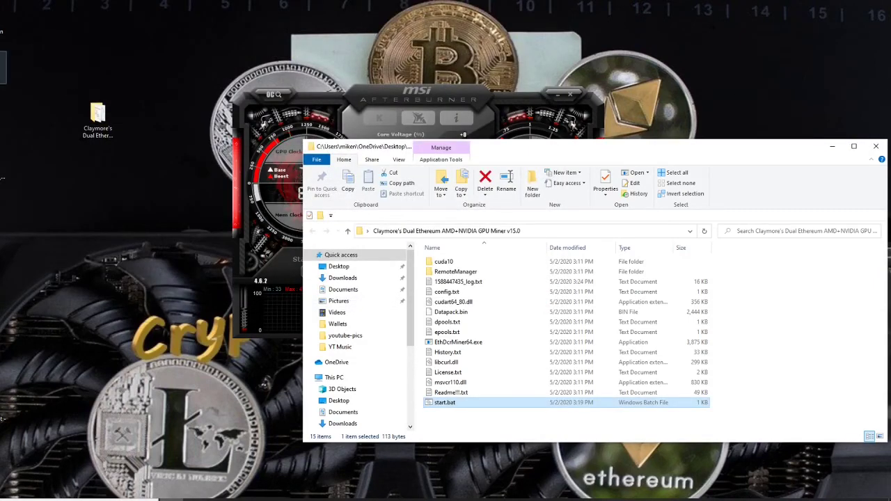
double_click(2, 66)
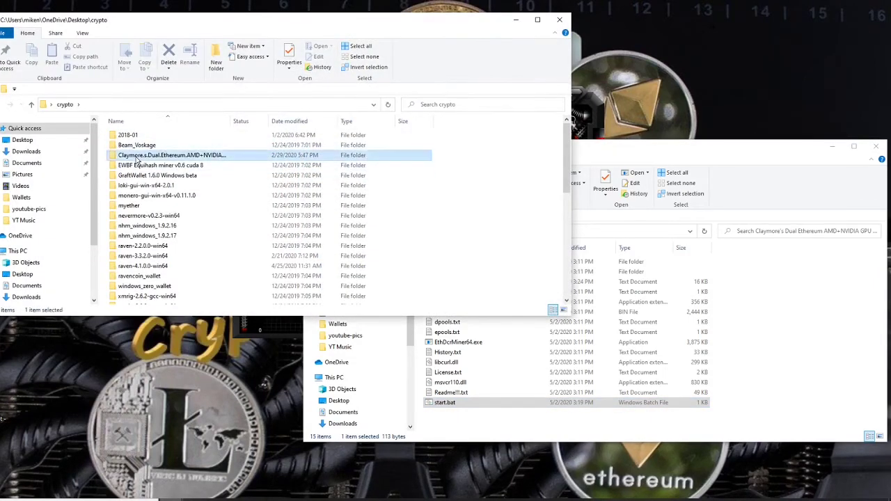
double_click(137, 157)
double_click(142, 136)
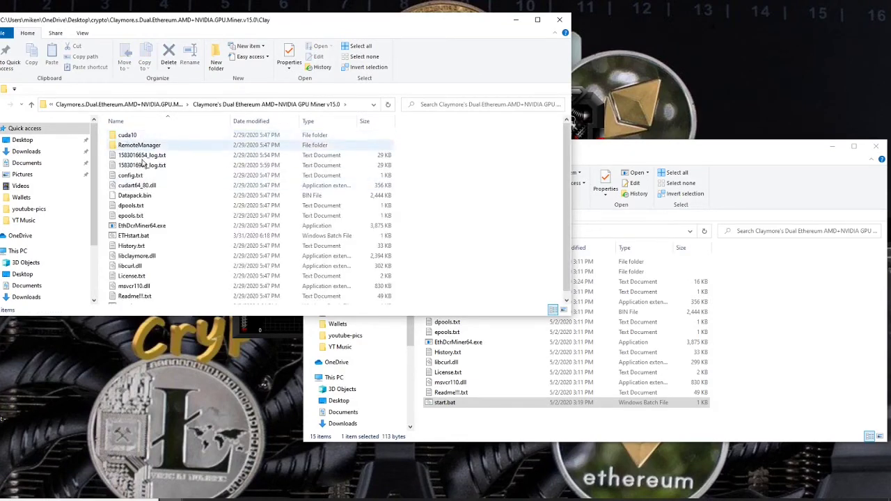
scroll(167, 186, "down", 1)
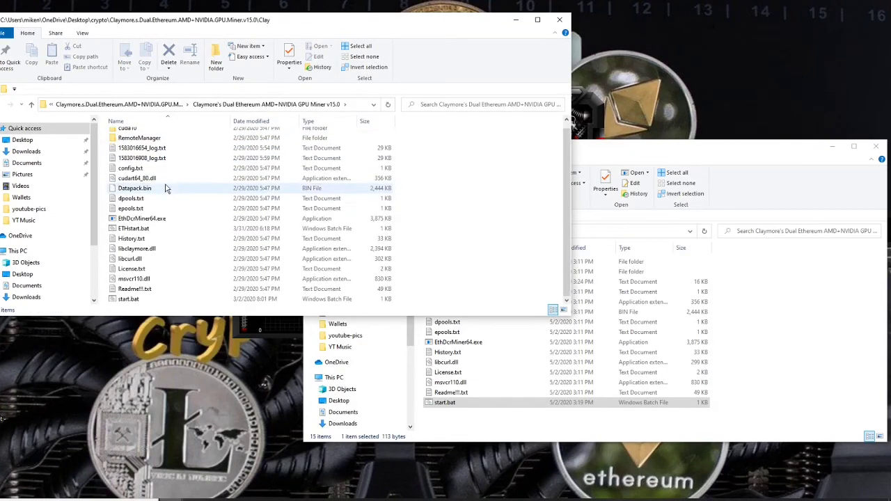
right_click(129, 232)
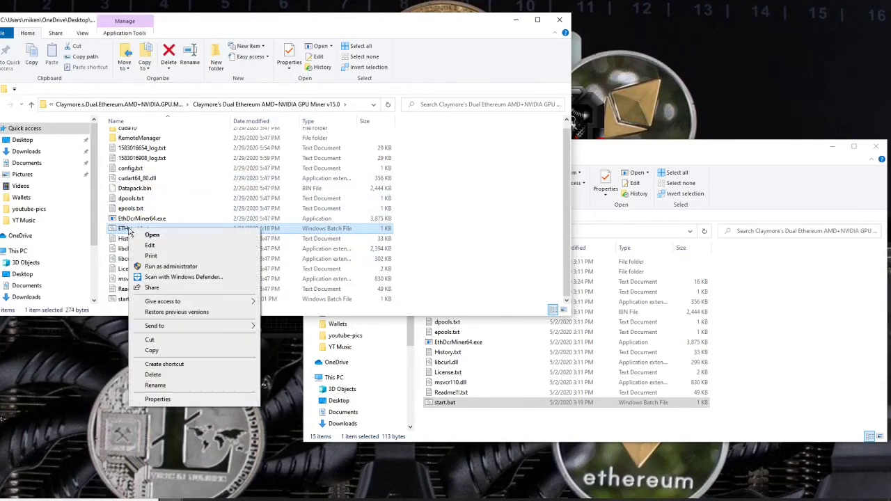
left_click(148, 242)
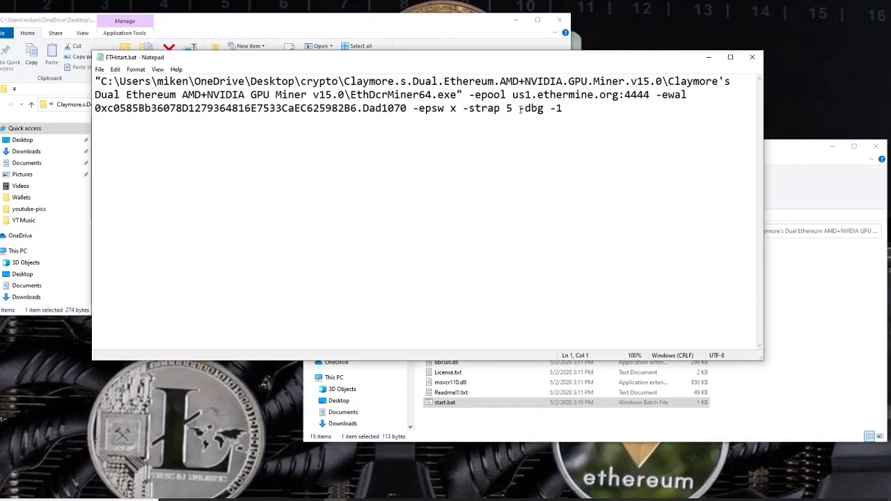
Step: Examine the -dbg -1 and -epsw x options in ETHstart.bat, and close the file and its folder
left_click_drag(520, 109, 571, 110)
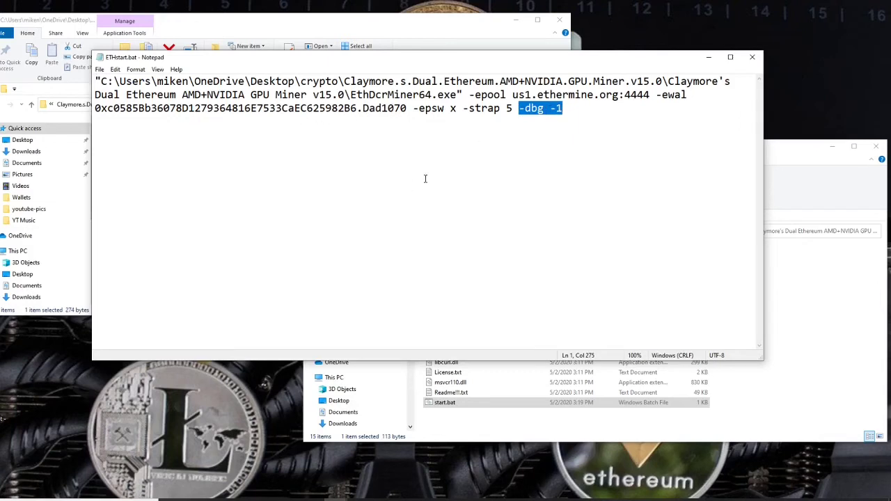
left_click(419, 109)
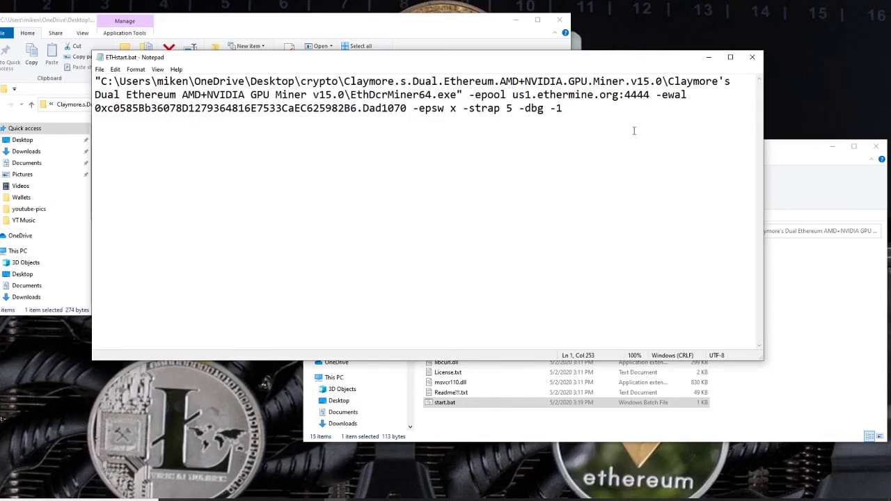
left_click(755, 57)
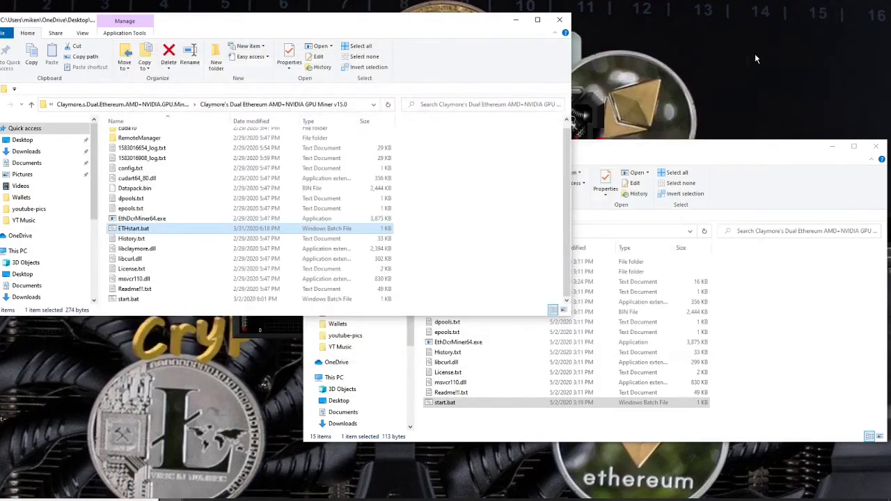
left_click(559, 20)
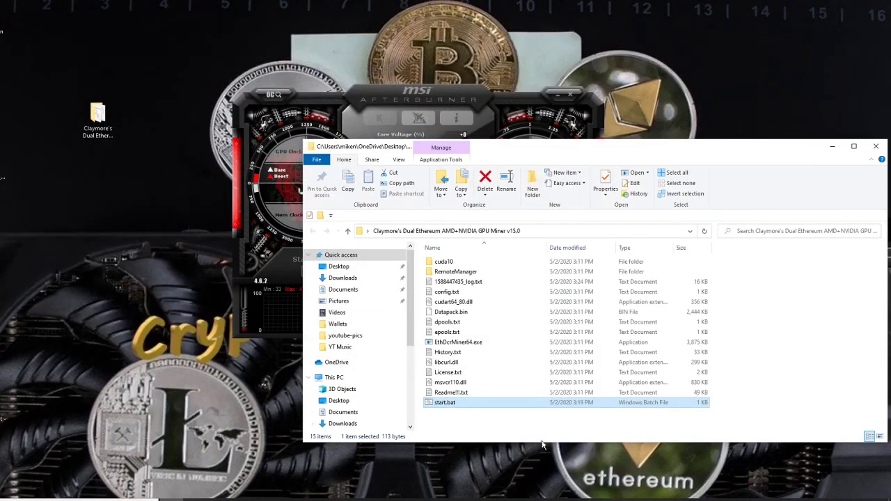
Step: Open start.bat in the new Claymore miner folder for editing
right_click(443, 405)
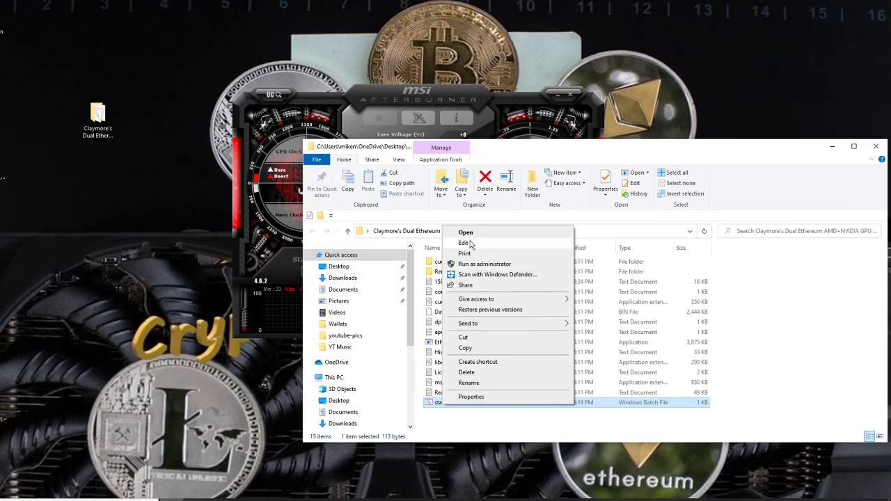
left_click(464, 243)
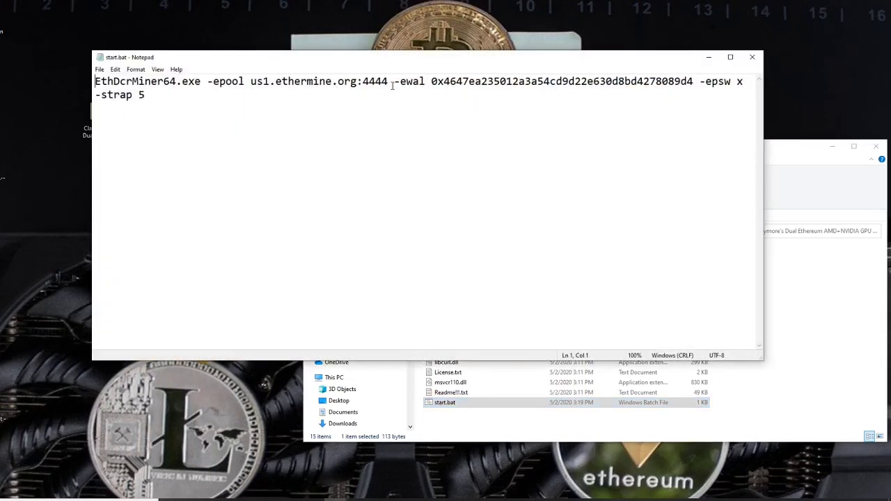
right_click(161, 98)
left_click(194, 133)
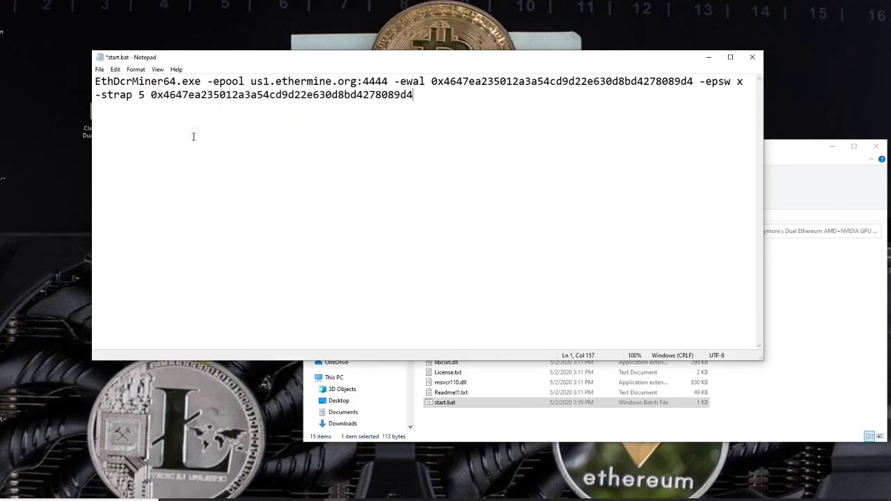
left_click_drag(416, 96, 151, 102)
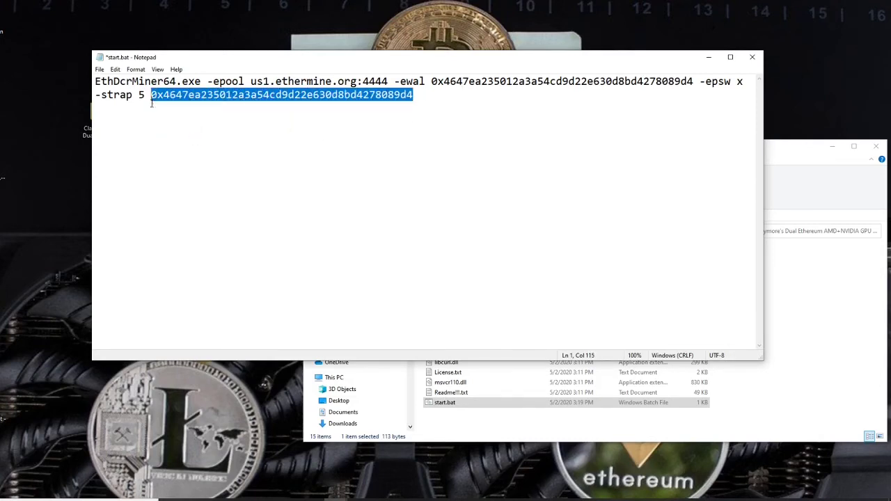
key("BackSpace")
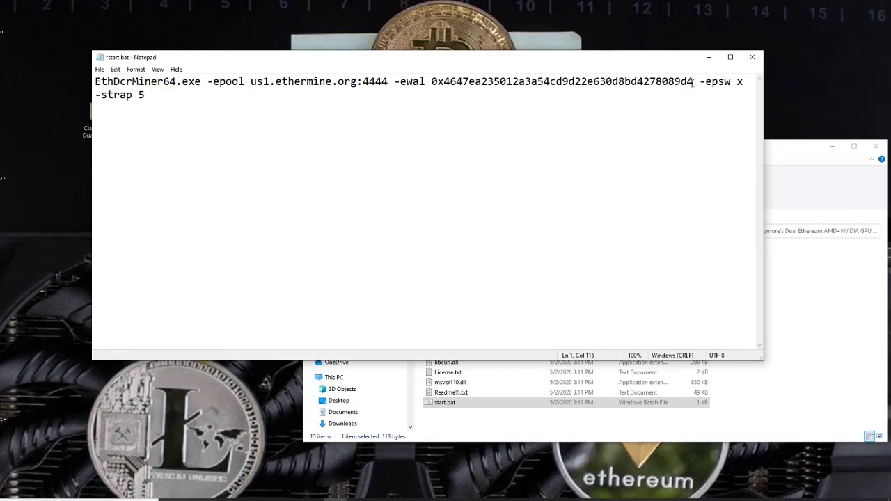
Step: Append the worker name .1070test directly to the wallet address in start.bat
left_click(693, 82)
type(".1070")
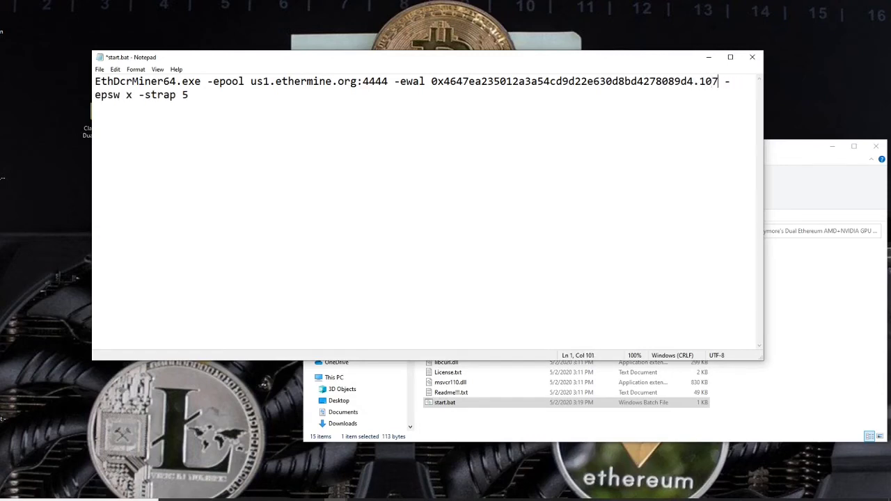
type("test")
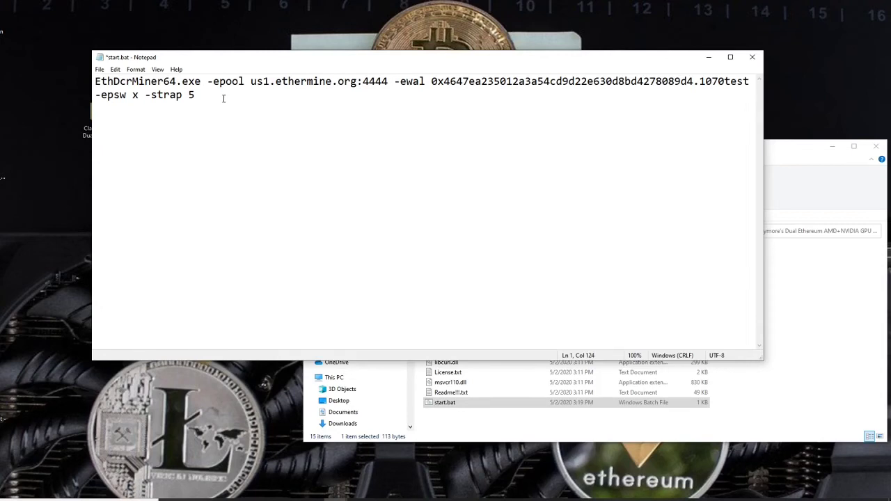
Step: Add -dbg -1 after -strap 5 in start.bat, and save and close the file
type("dbg -1")
left_click(101, 70)
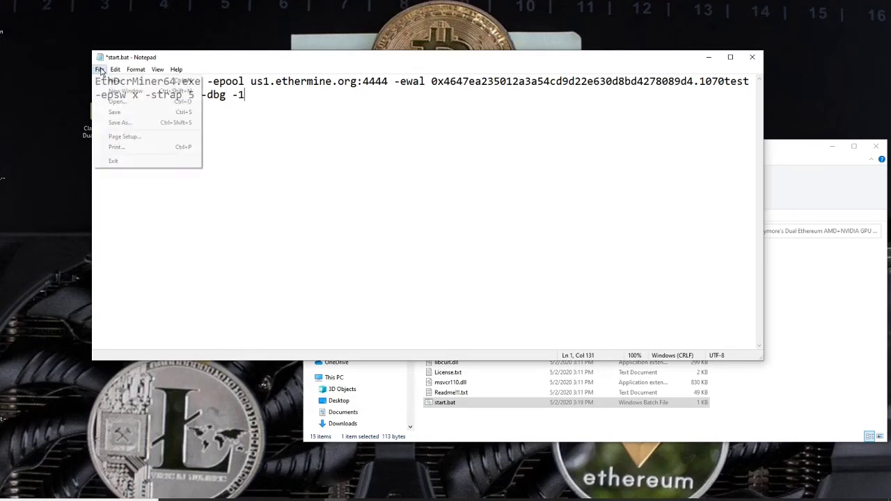
left_click(116, 112)
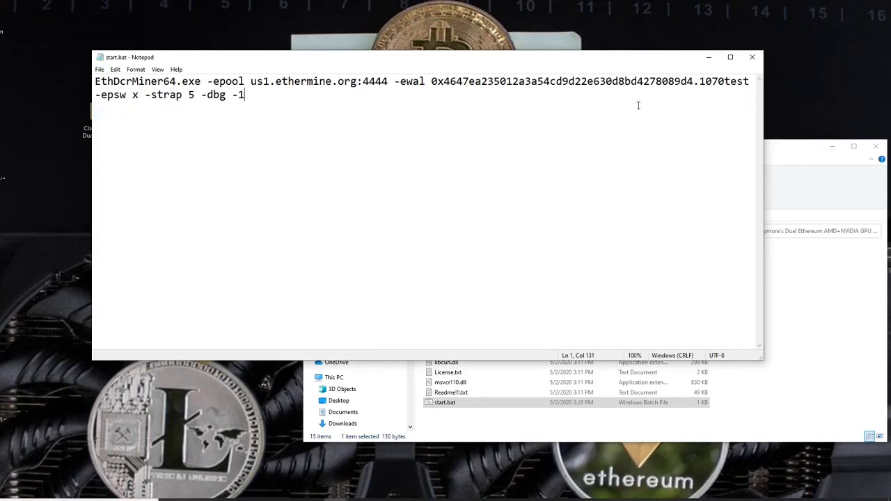
left_click(754, 59)
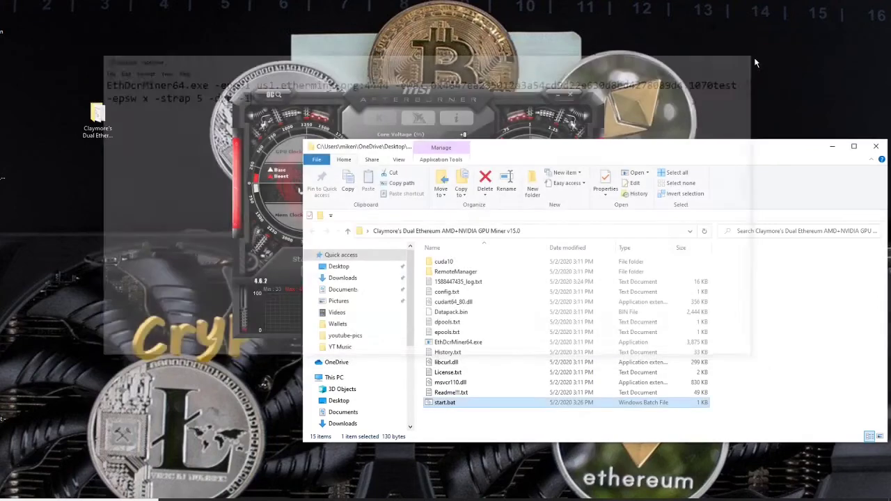
Step: Move the MSI Afterburner window further away from the folder window and return to the Claymore miner folder
left_click(373, 101)
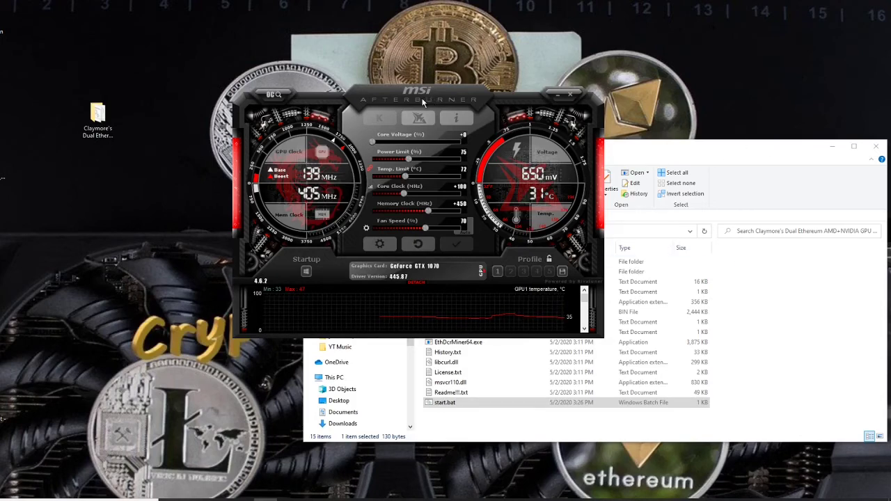
left_click_drag(425, 102, 277, 49)
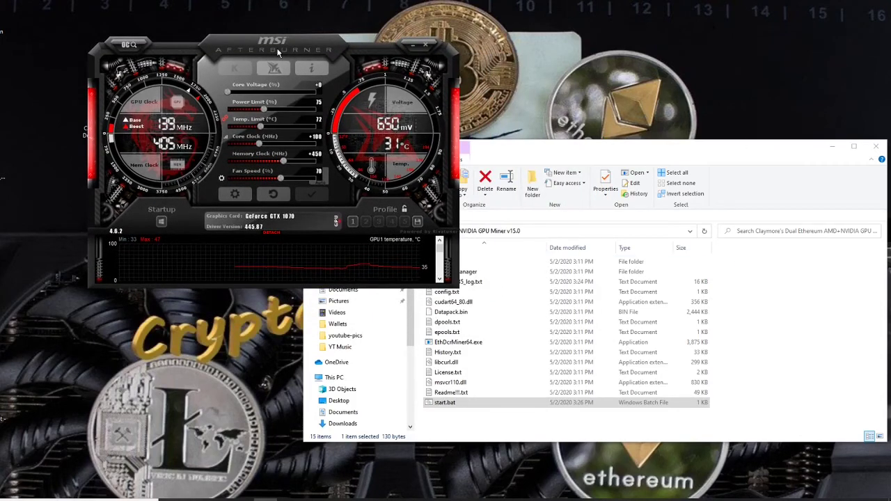
left_click(553, 149)
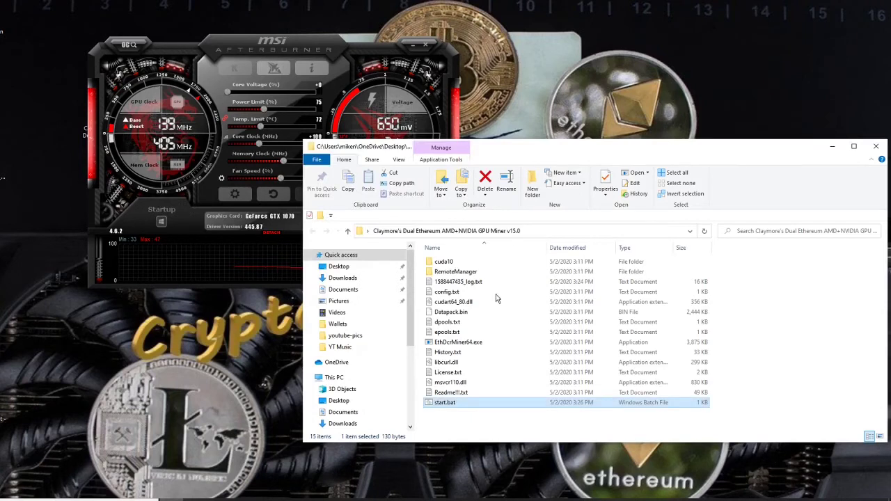
Step: Create a shortcut to start.bat, move it onto the desktop, and close the Claymore miner folder
right_click(440, 407)
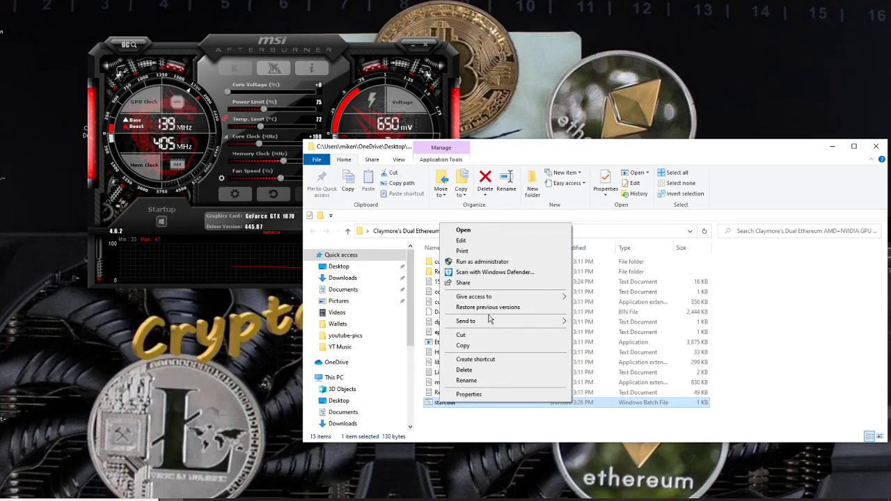
left_click(477, 361)
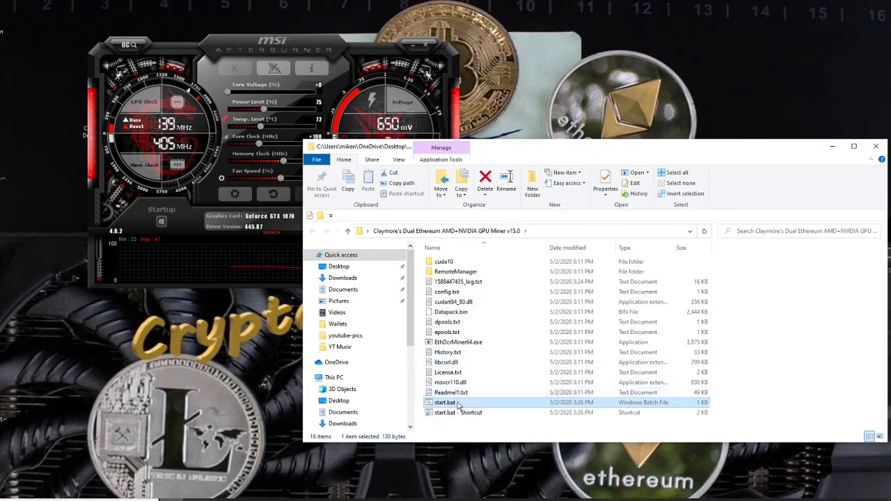
left_click_drag(457, 416, 180, 367)
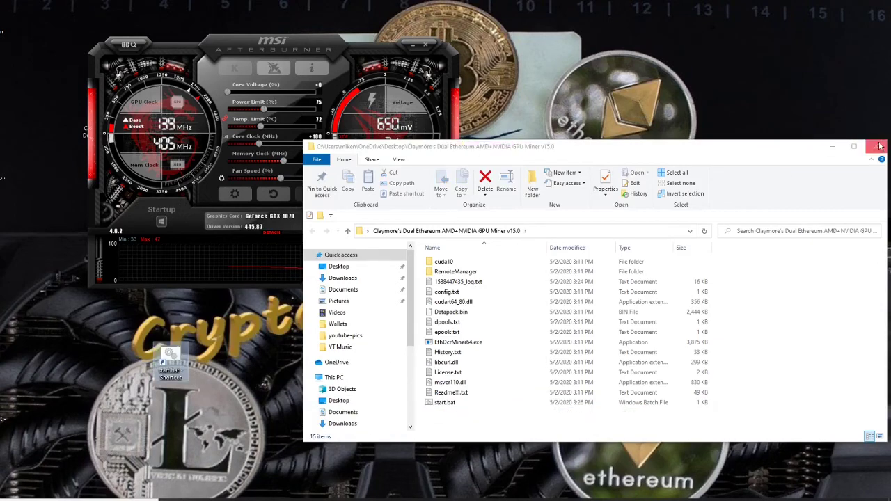
left_click(876, 146)
Step: Try to run the start.bat desktop shortcut as administrator
right_click(169, 362)
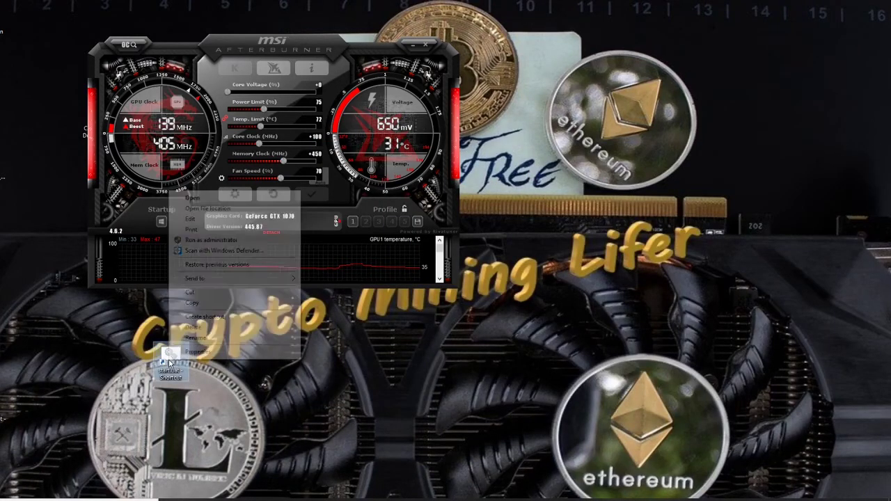
left_click(206, 240)
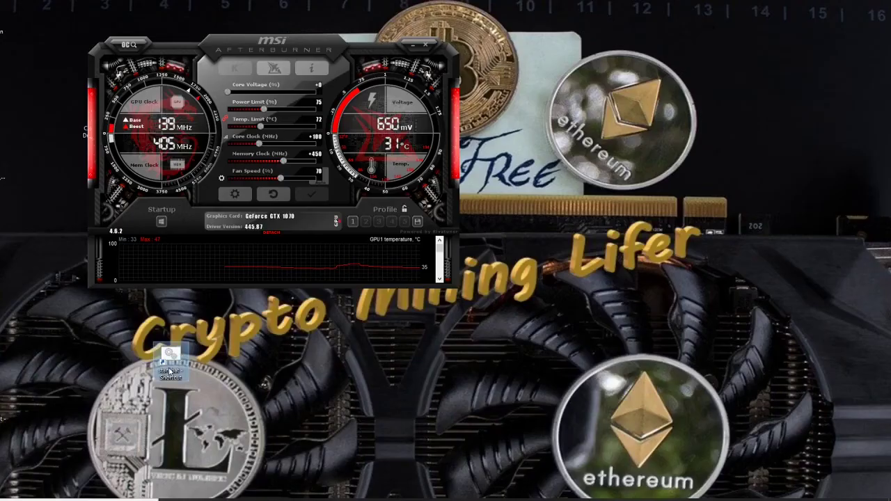
Step: Inspect the target and start-in paths in the properties of the start.bat desktop shortcut, and close the properties
right_click(169, 366)
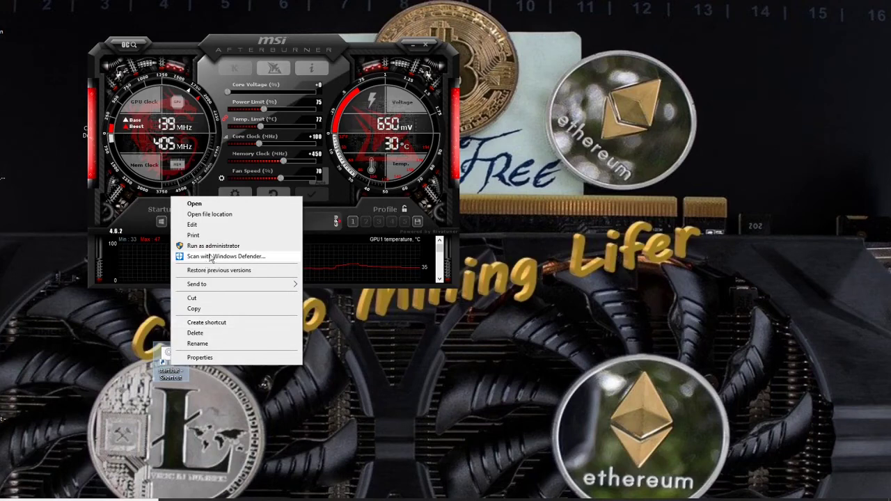
left_click(206, 359)
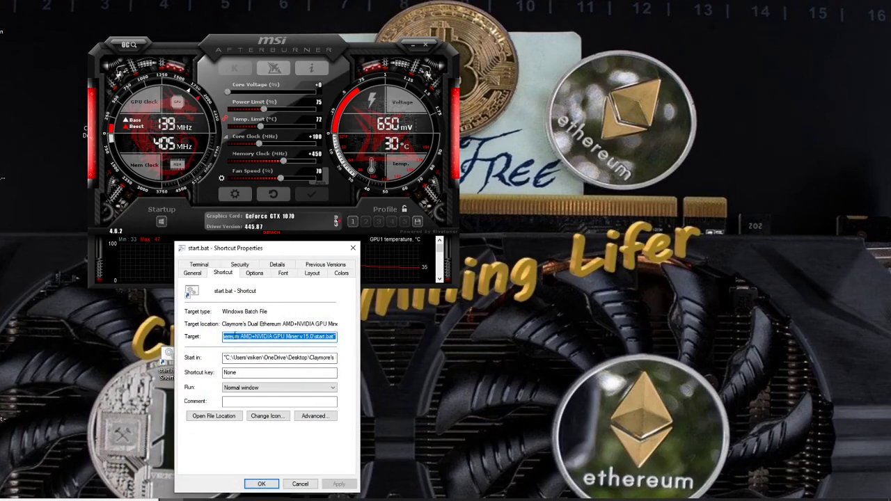
left_click_drag(231, 337, 354, 360)
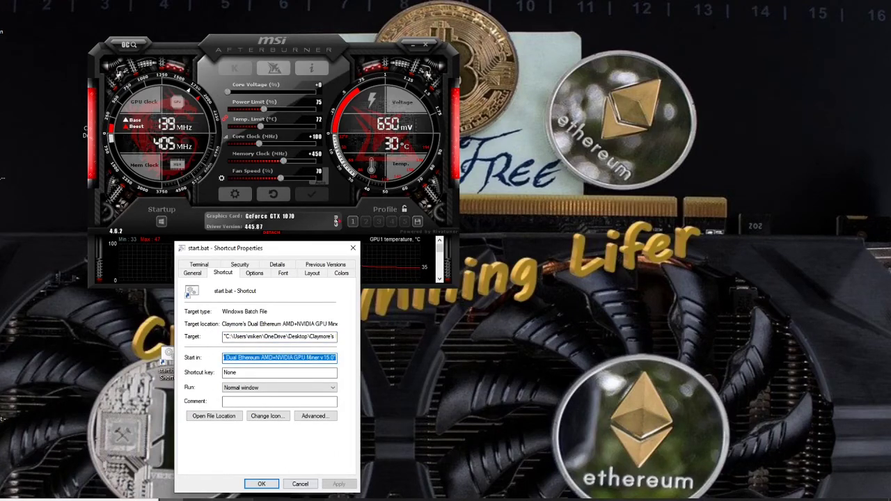
left_click(79, 500)
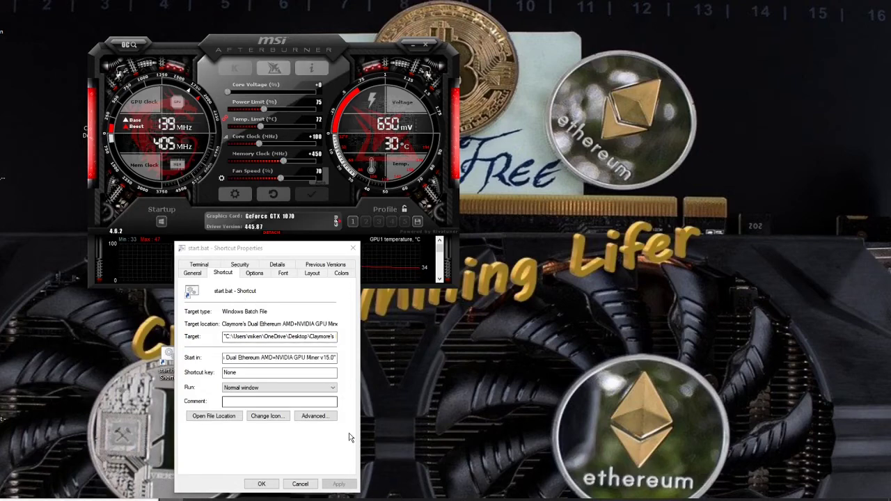
left_click(350, 251)
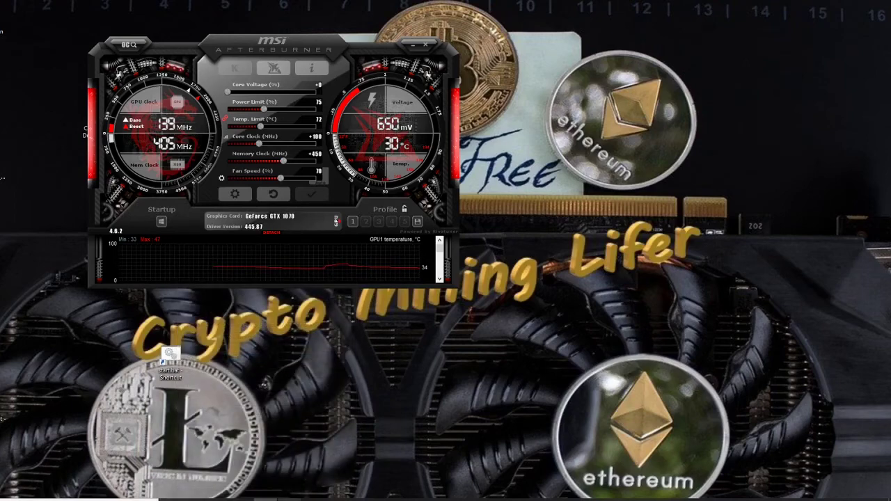
Step: Move the MSI Afterburner window away from the desktop's Claymore miner folder and open that folder
left_click(172, 500)
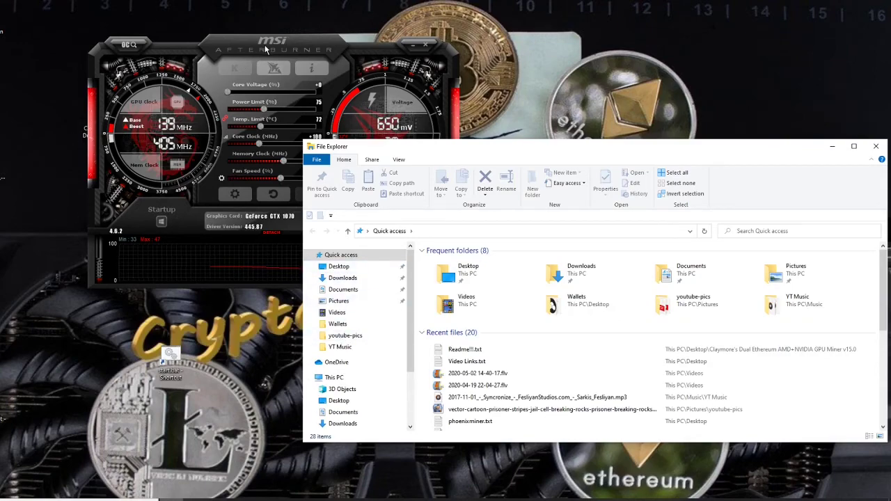
left_click_drag(268, 50, 519, 44)
double_click(97, 122)
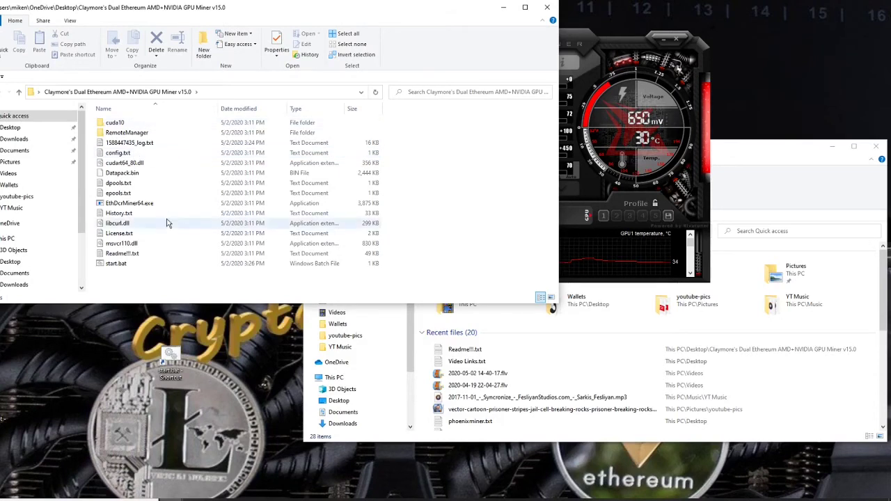
Step: Copy the full path of the Claymore miner folder and close both open folder windows
left_click(115, 264)
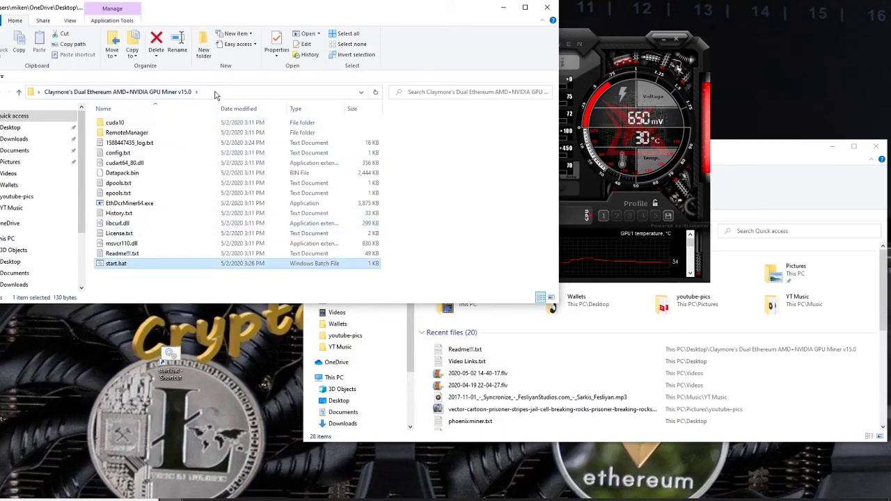
left_click(202, 92)
right_click(201, 92)
left_click(221, 122)
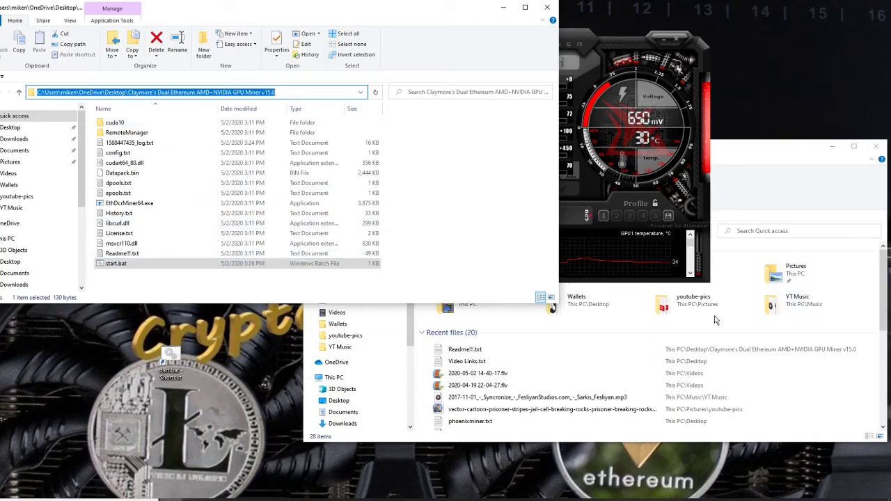
left_click(189, 396)
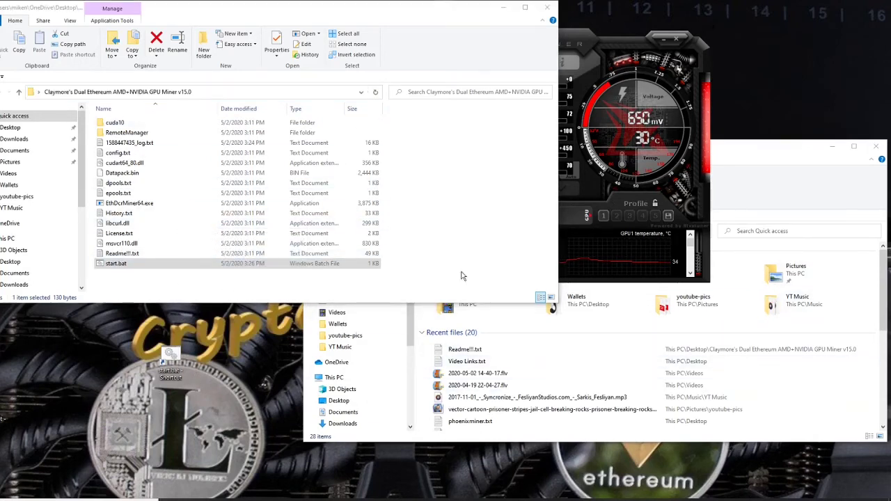
left_click(548, 7)
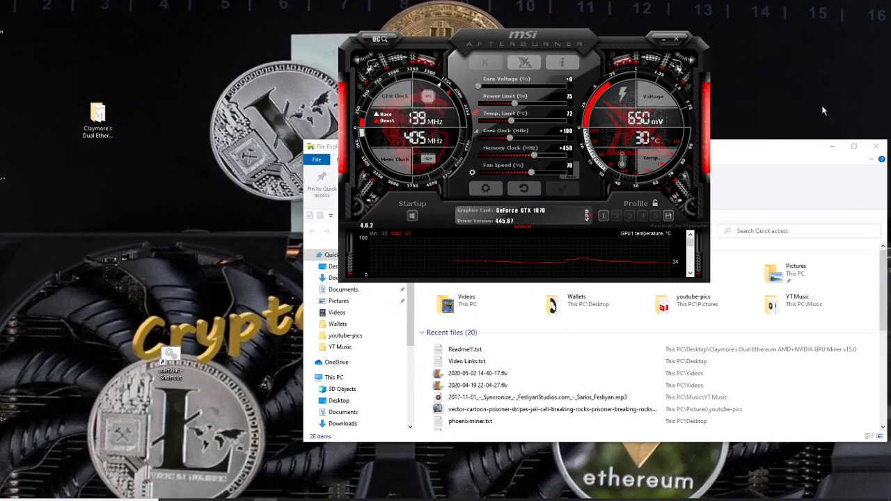
left_click(876, 146)
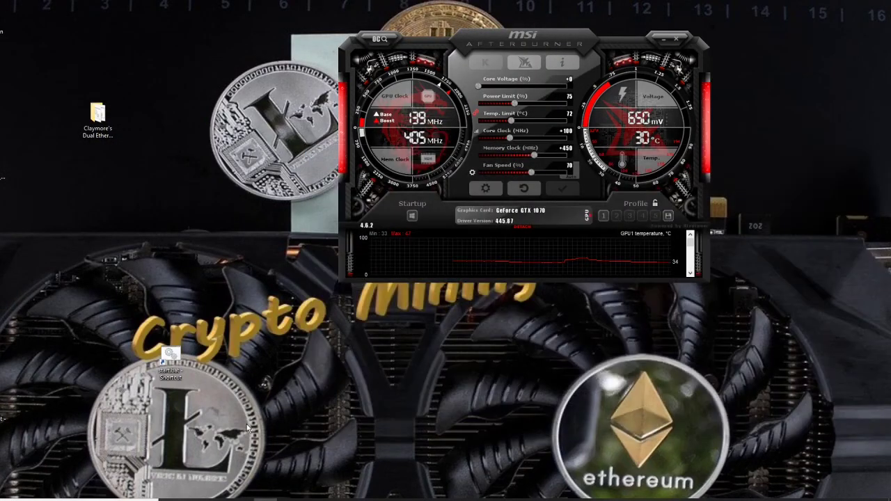
Step: Bring up the Readme!!!.txt file and close it
right_click(176, 361)
left_click(126, 356)
left_click(336, 500)
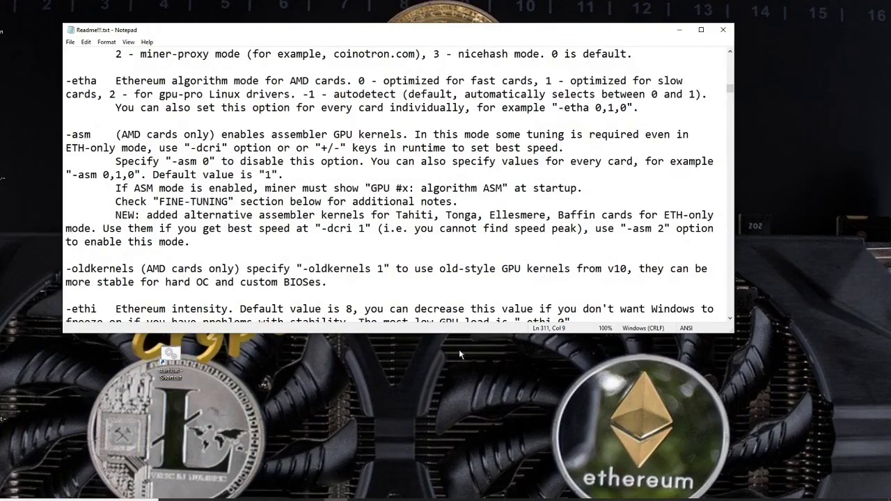
left_click(723, 30)
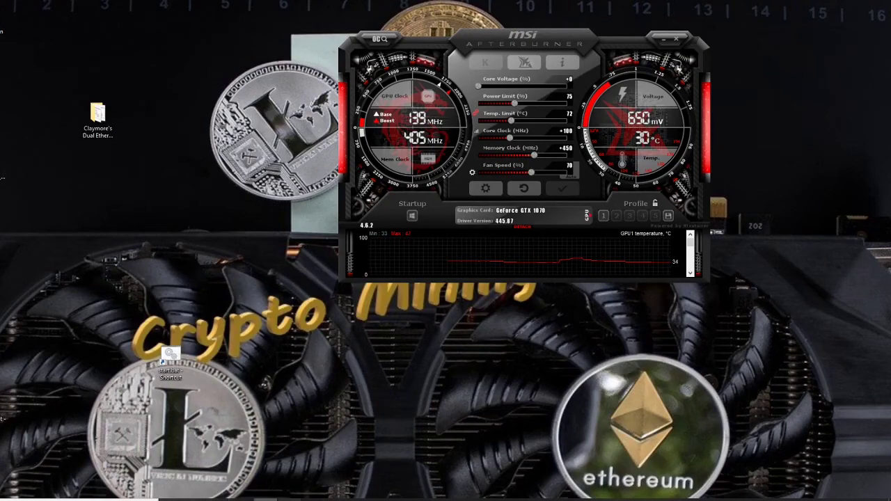
Step: Open the Claymore miner folder through the Desktop folder in a repositioned File Explorer window, and open start.bat for editing
left_click(266, 499)
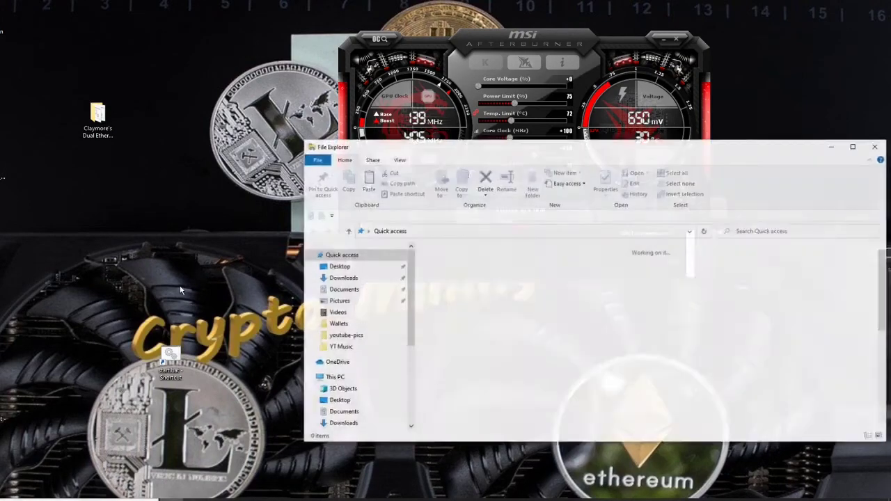
left_click_drag(517, 148, 291, 68)
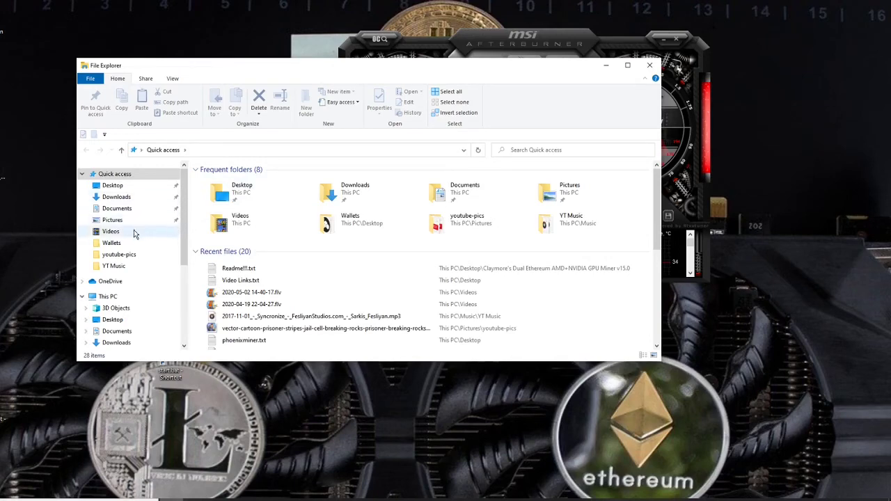
left_click(120, 188)
left_click(235, 182)
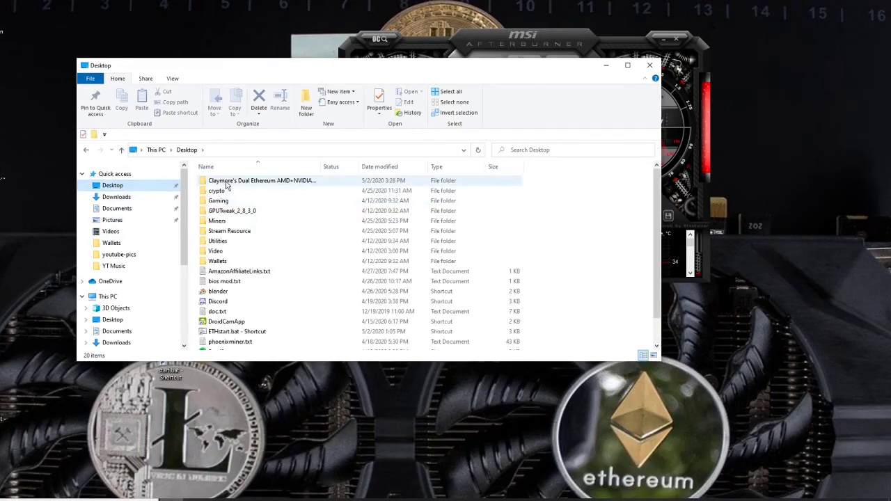
double_click(238, 182)
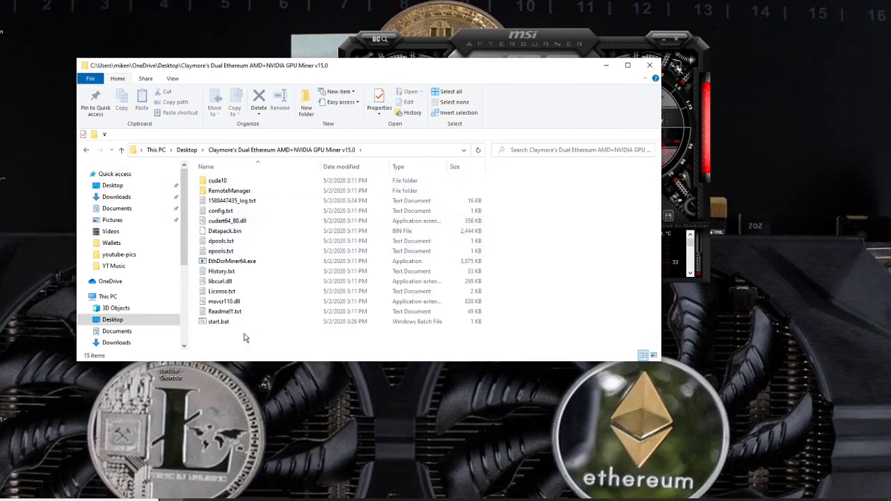
left_click(221, 325)
right_click(221, 327)
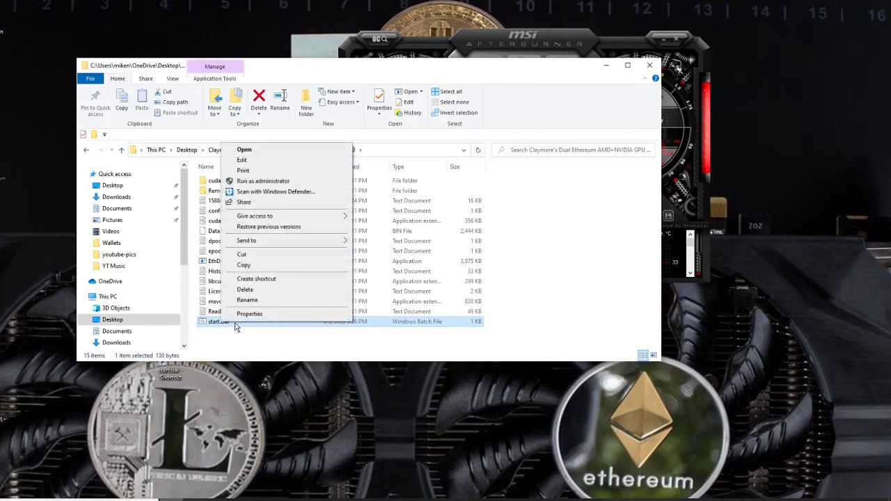
left_click(245, 165)
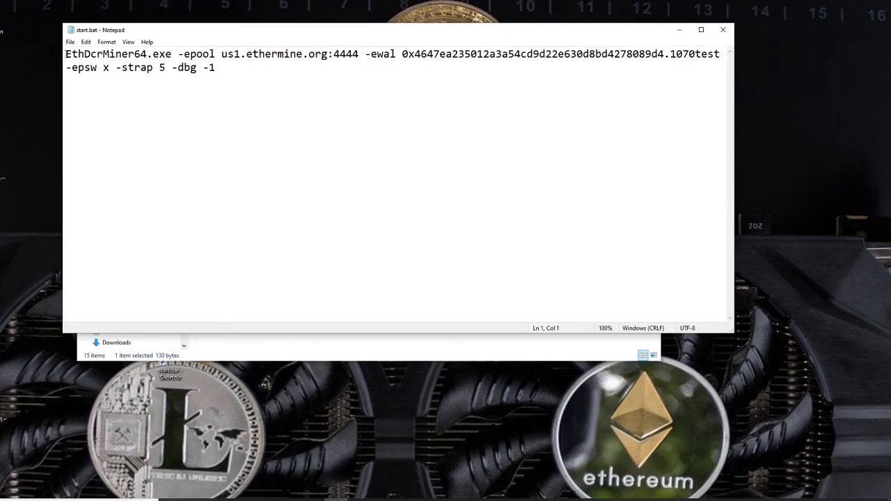
Step: Try to replace EthDcrMiner64.exe in start.bat with the copied miner folder path, preceded by a quotation mark
left_click_drag(172, 54, 66, 54)
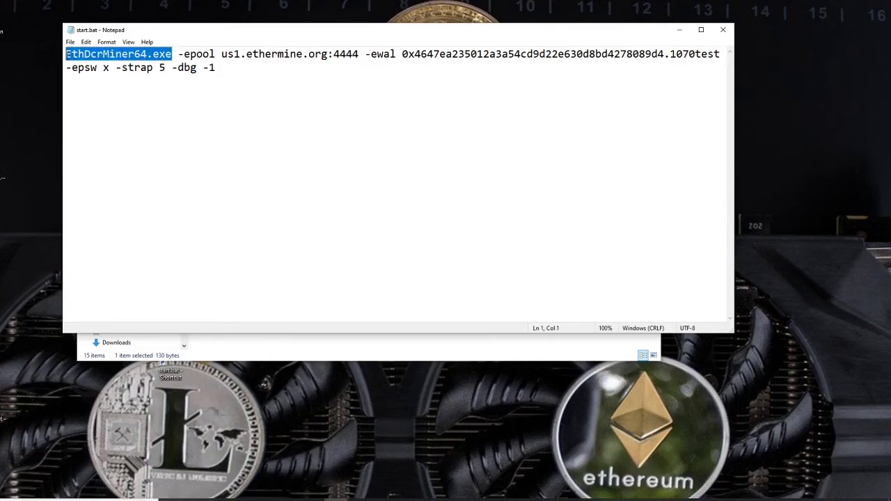
key("BackSpace")
right_click(68, 59)
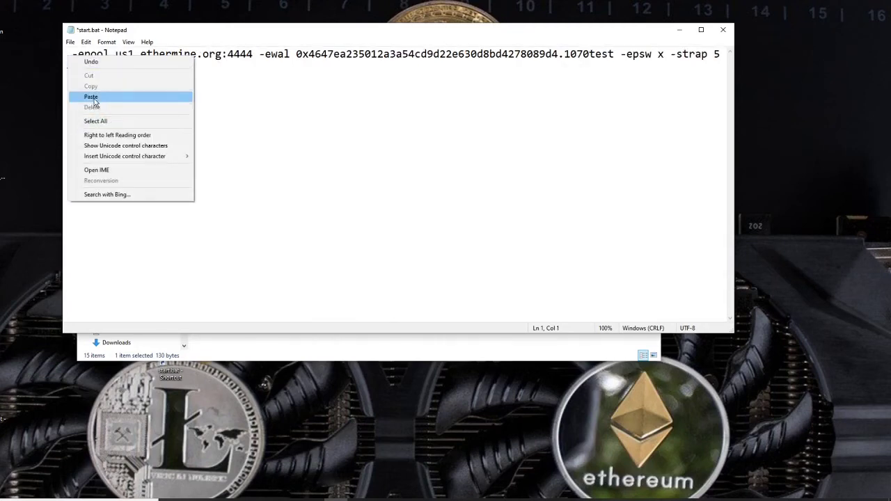
left_click(91, 97)
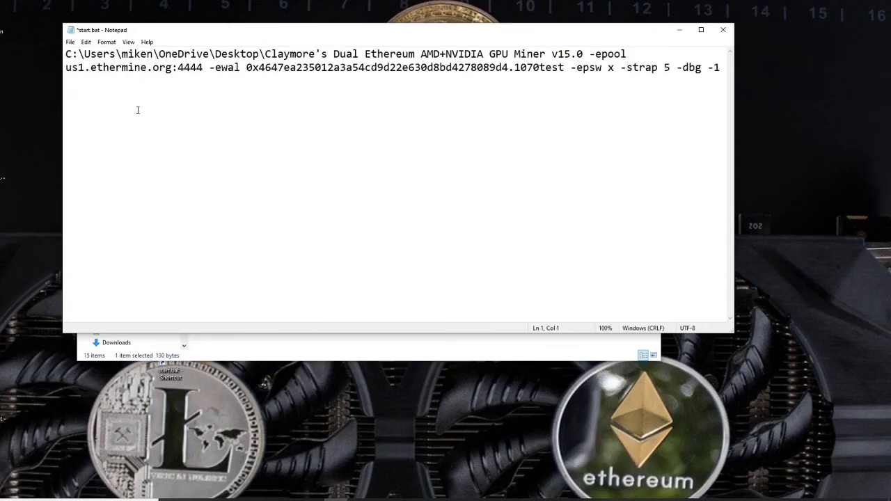
type("\"")
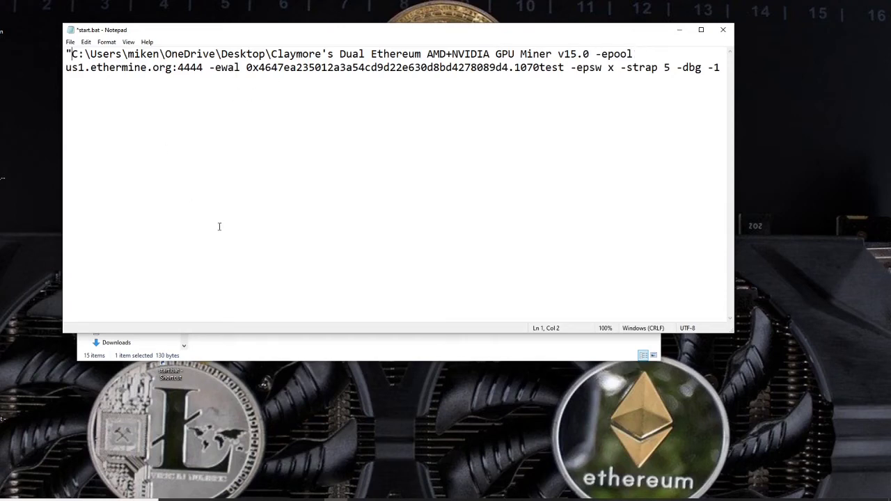
Step: Undo the path replacement in start.bat, close the file without saving, and close the Claymore miner folder
left_click(86, 42)
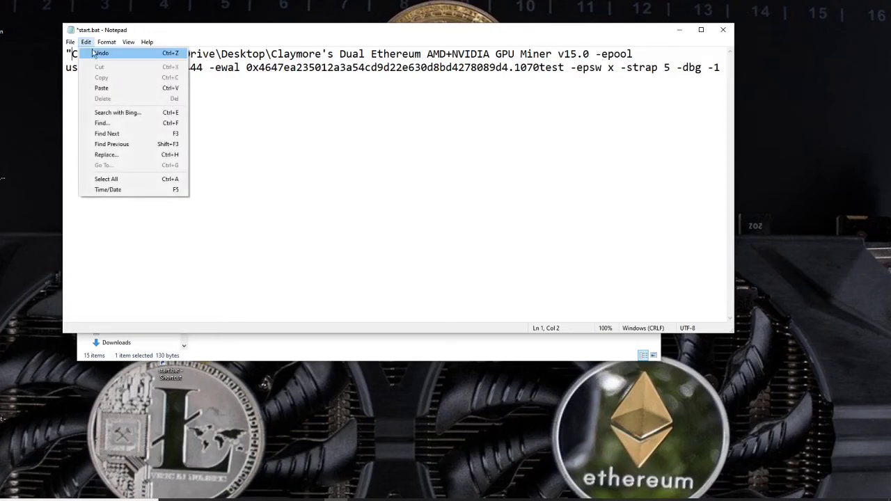
left_click(99, 53)
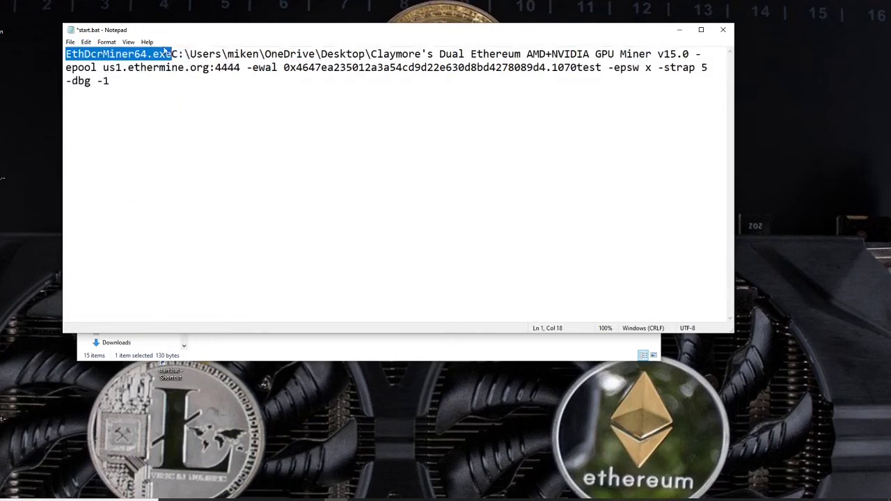
left_click(65, 55)
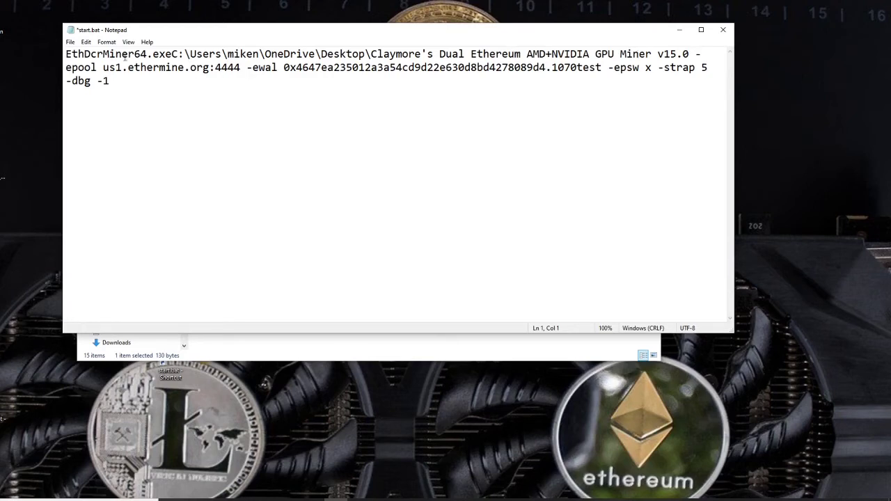
left_click_drag(65, 54, 141, 53)
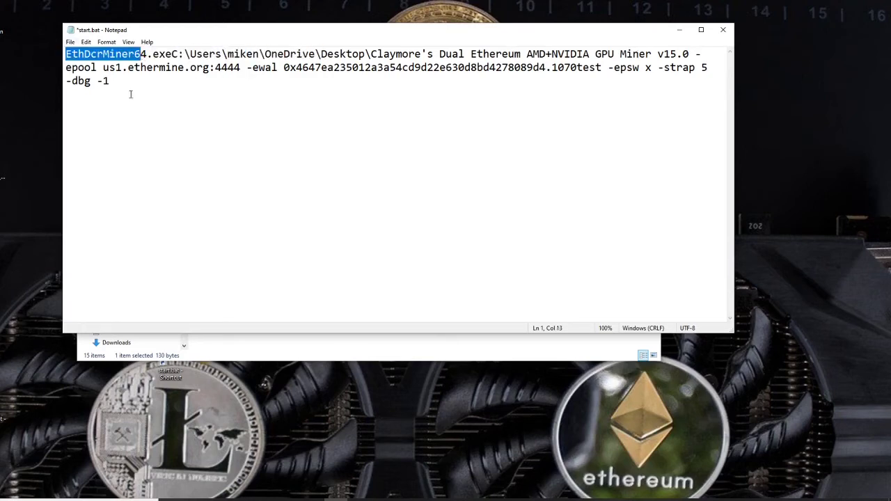
left_click(724, 31)
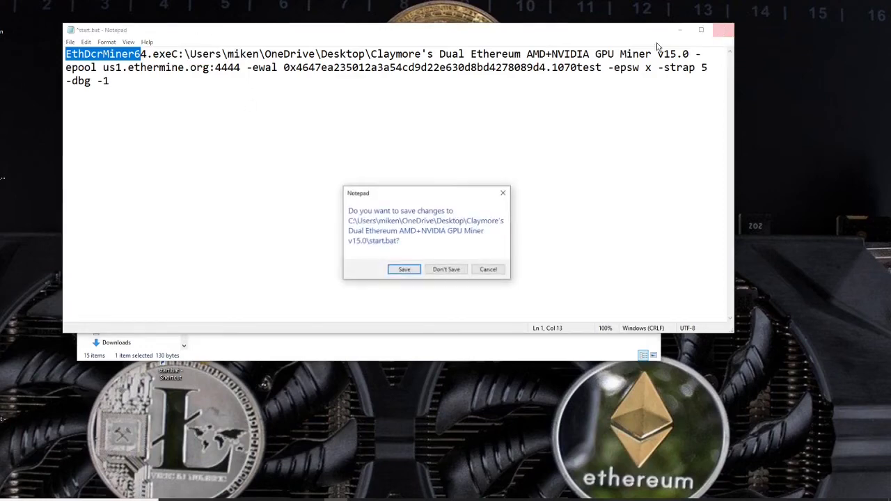
left_click(443, 271)
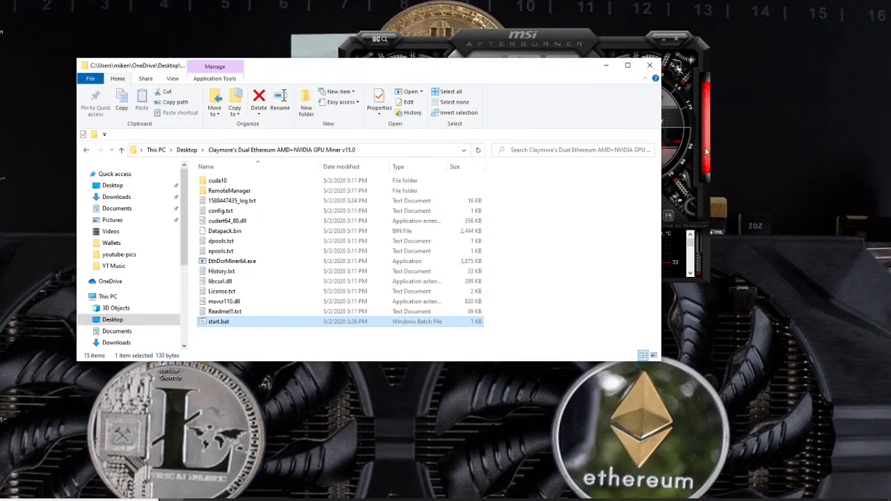
left_click(649, 64)
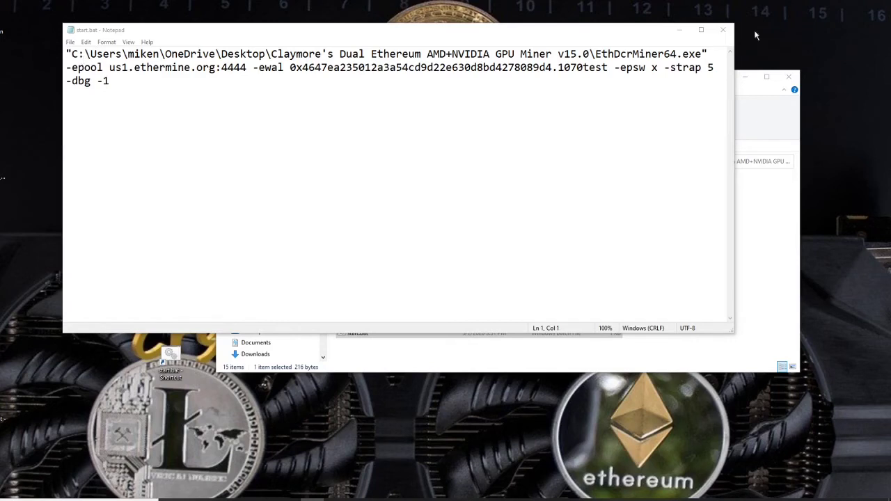
Step: Copy the Claymore miner folder's full path again and minimize the folder window to return to start.bat
left_click(761, 135)
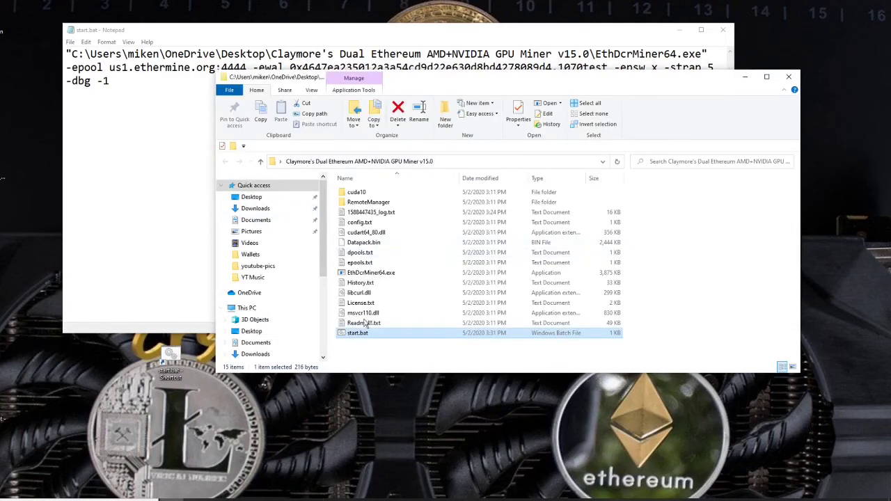
left_click(486, 161)
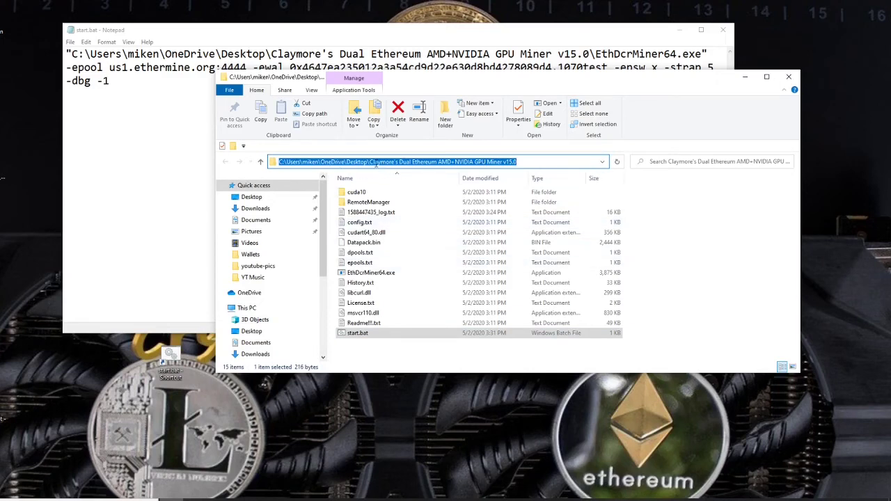
right_click(377, 166)
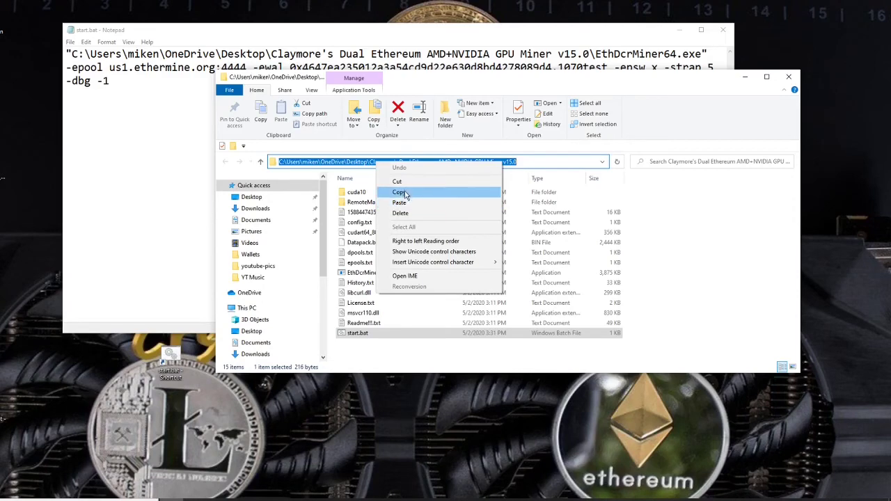
left_click(405, 194)
left_click(745, 77)
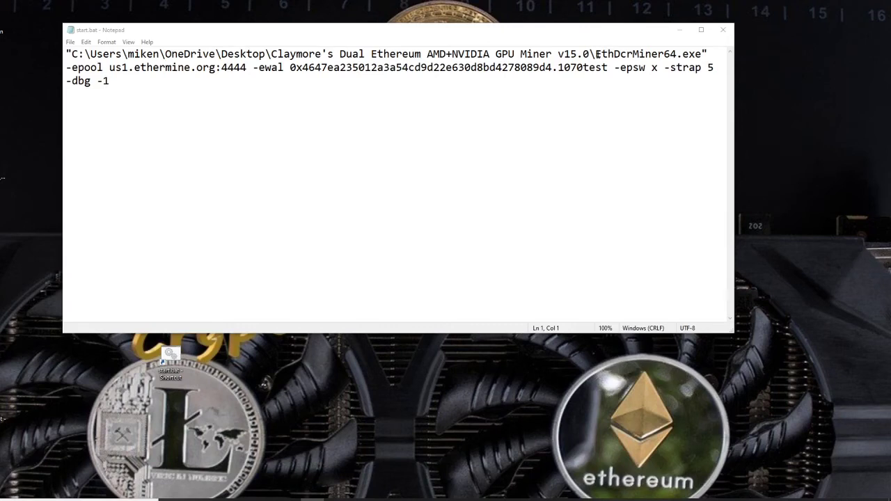
Step: Remove the folder path and both quotation marks around EthDcrMiner64.exe in start.bat so the command begins with the bare program name
mouse_move(597, 55)
left_mouse_down()
mouse_move(67, 68)
mouse_move(620, 55)
mouse_move(596, 60)
left_mouse_up()
key("super+c")
key("Delete")
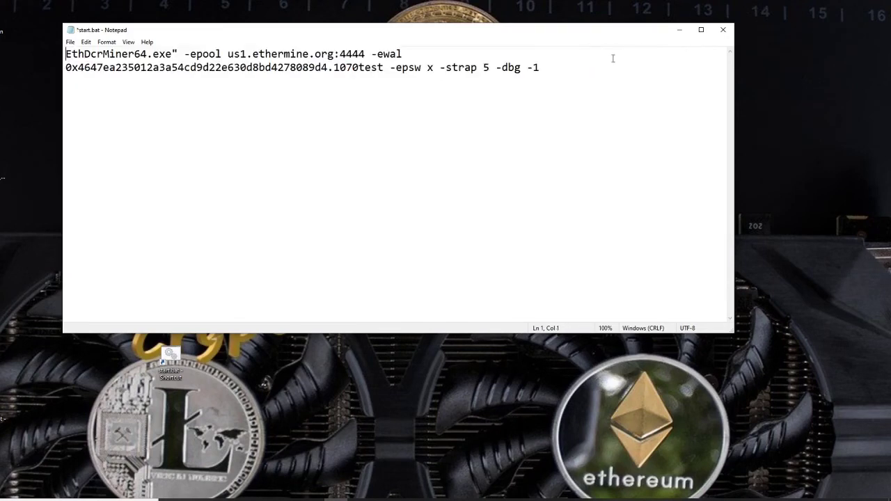
left_click(177, 54)
key("BackSpace")
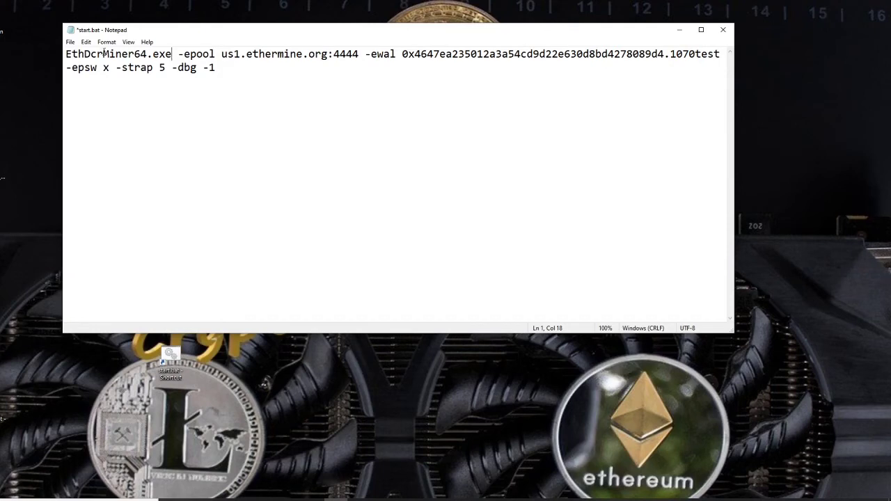
Step: Paste the copied Claymore miner folder path directly in front of EthDcrMiner64.exe in start.bat
left_click(65, 54)
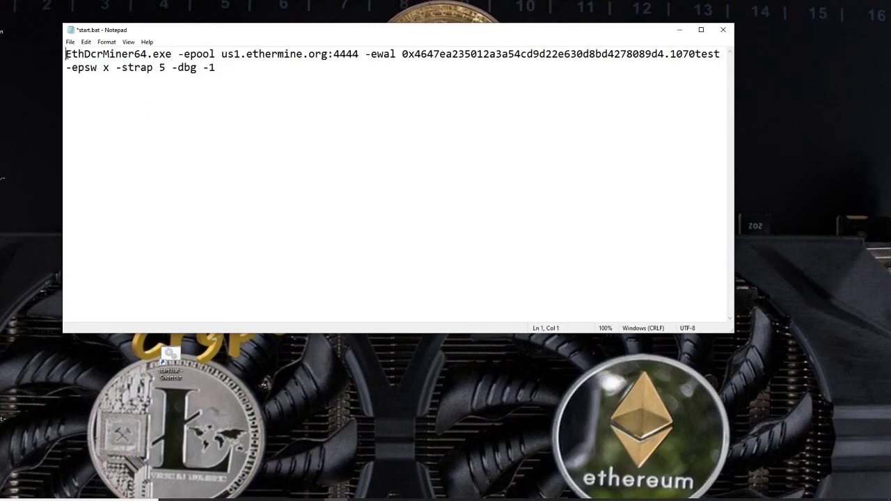
right_click(65, 55)
left_click(86, 95)
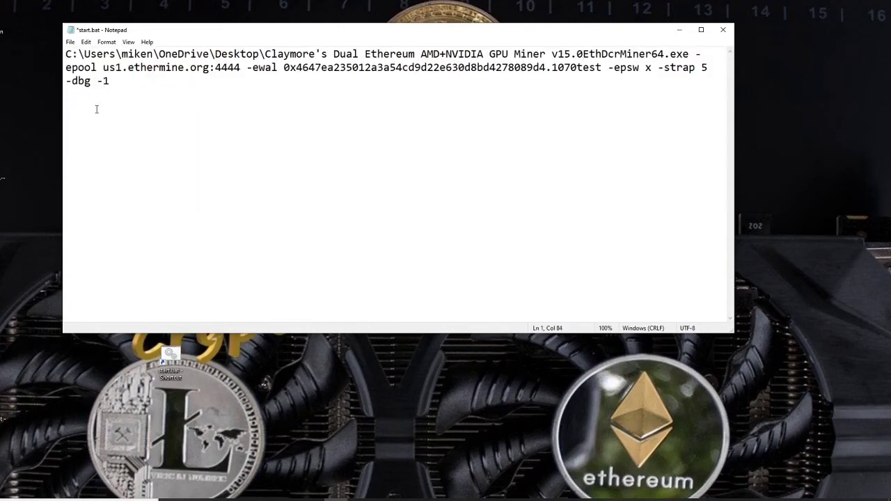
Step: Enclose the full miner path in quotation marks and insert a backslash between v15.0 and EthDcrMiner64.exe
key("Home")
type("\"")
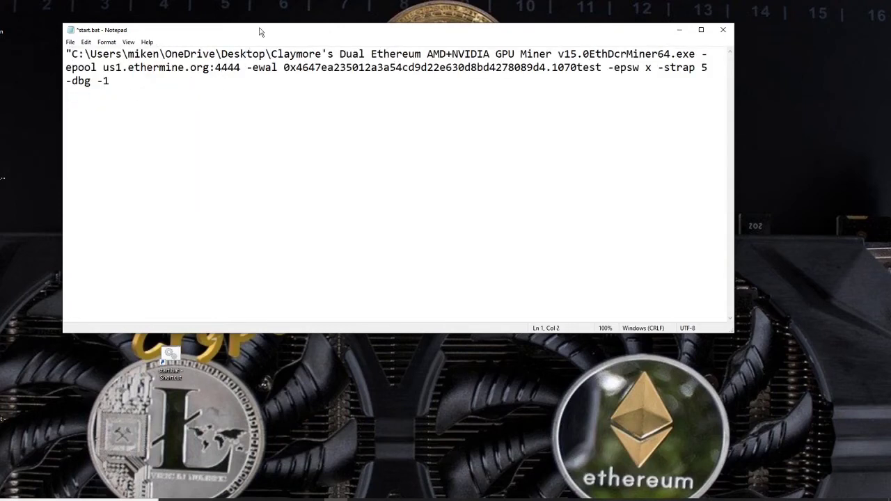
left_click(590, 59)
type("\\")
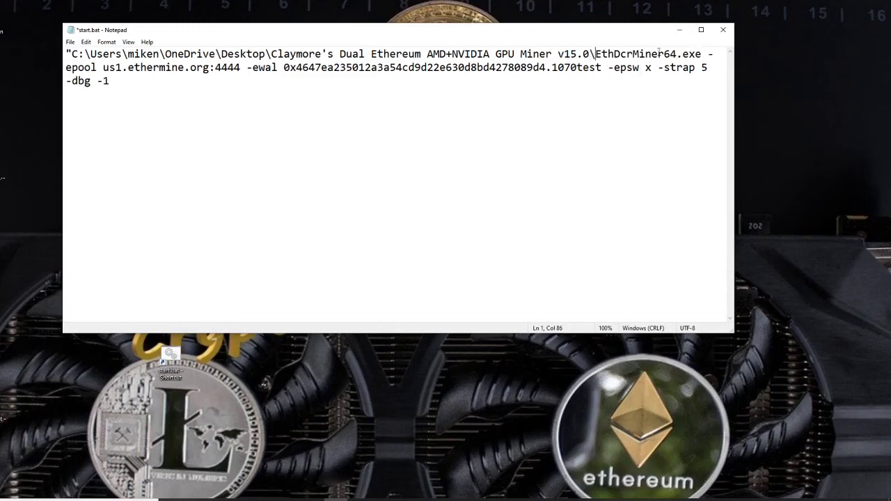
left_click(702, 54)
type("\"")
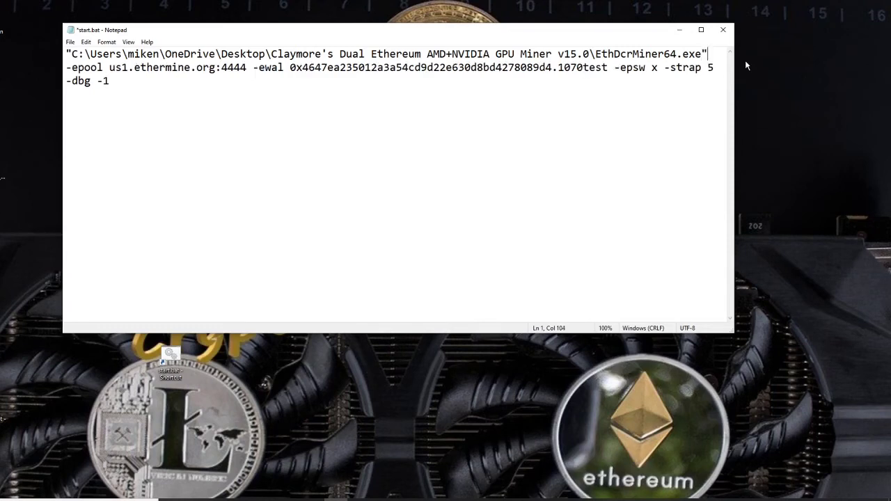
Step: Save the edited start.bat and close the file
left_click(70, 41)
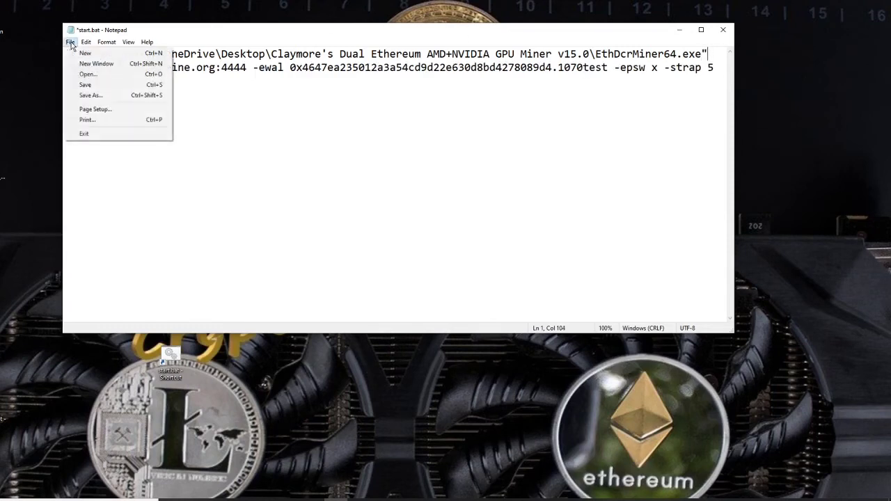
left_click(93, 84)
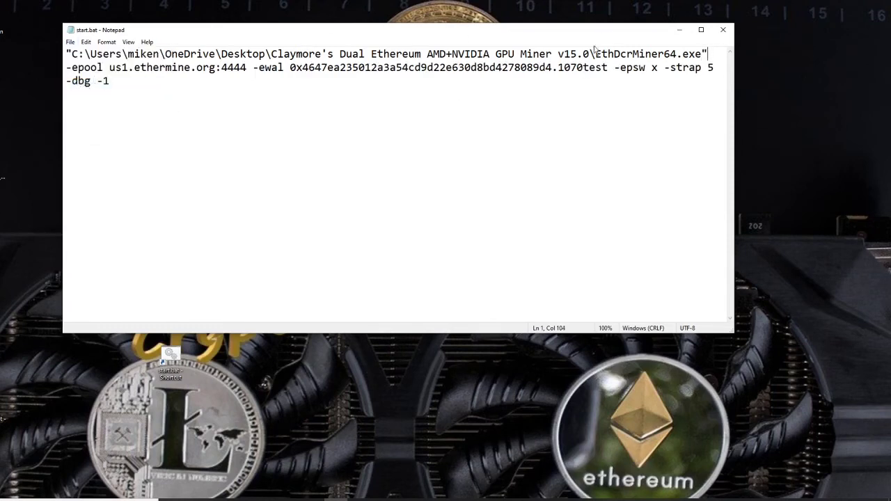
left_click(723, 29)
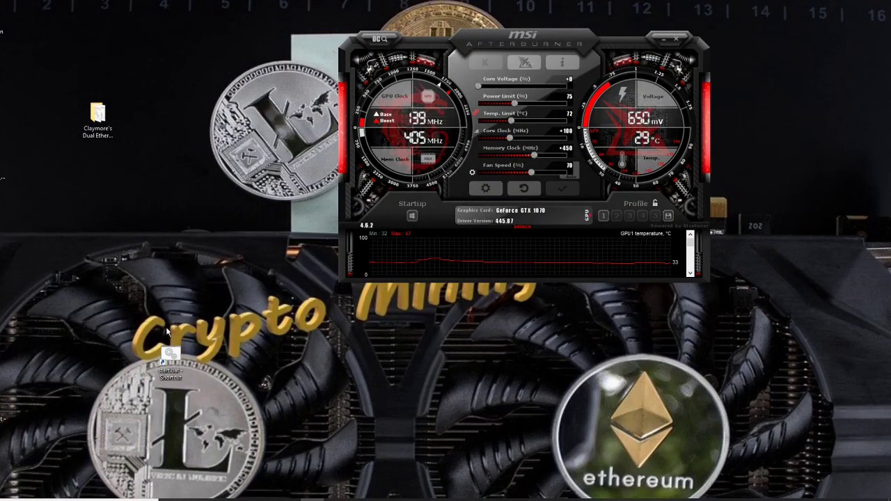
Step: Place the start.bat shortcut below the Claymore folder on the desktop and test-run the miner from it, closing its console at the end
left_click_drag(170, 356, 101, 217)
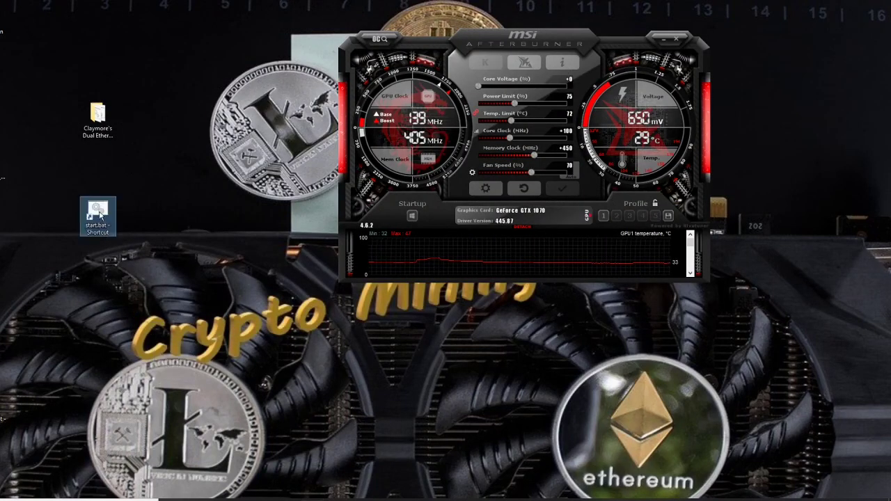
right_click(100, 217)
left_click(121, 262)
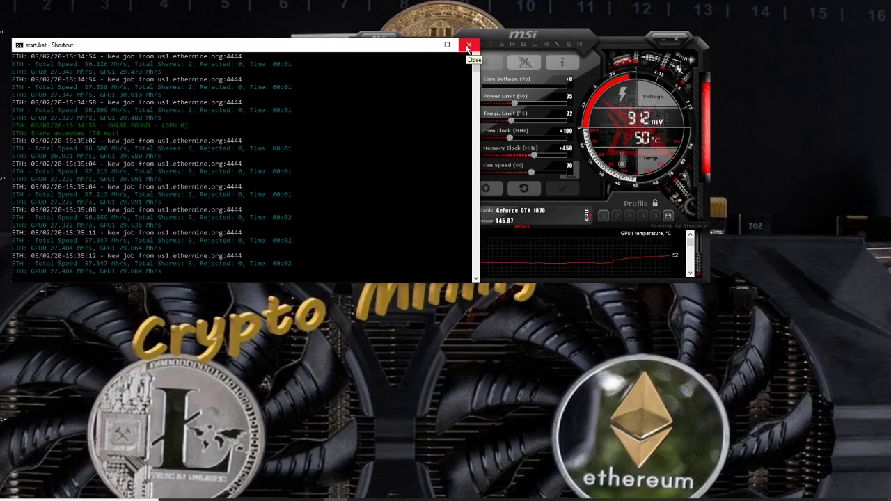
left_click(468, 48)
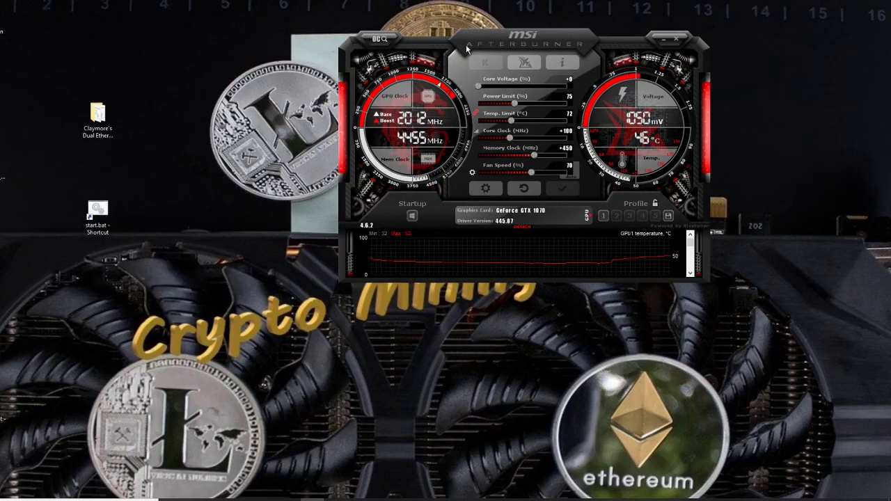